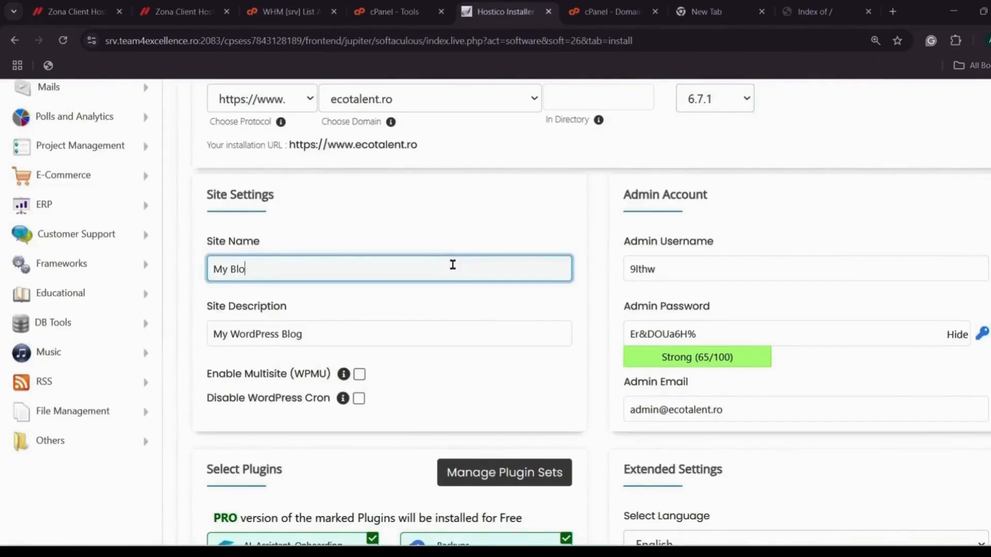
# Step: Set the site name to ecotalentro and replace the default admin username with a custom one
pyautogui.write('eco')
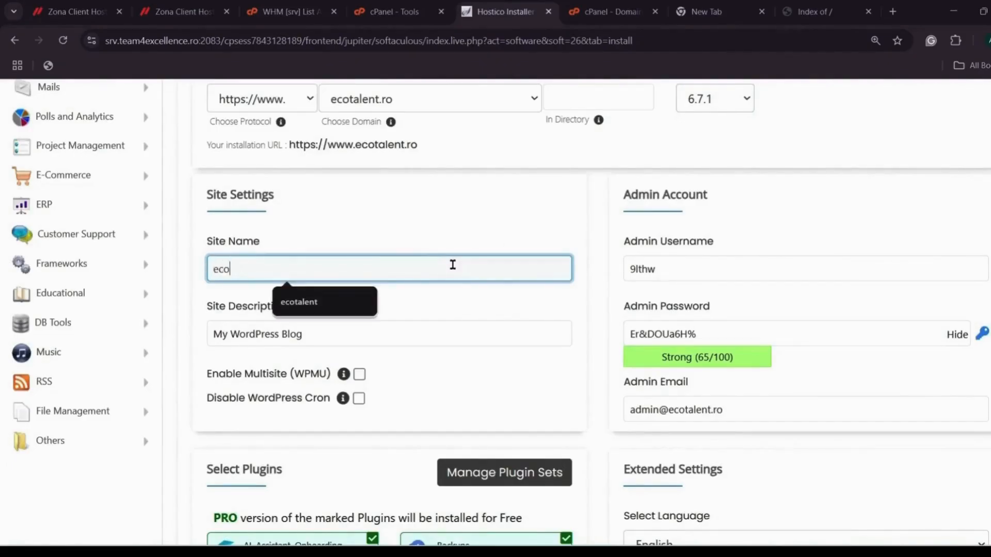
pyautogui.write('talentro')
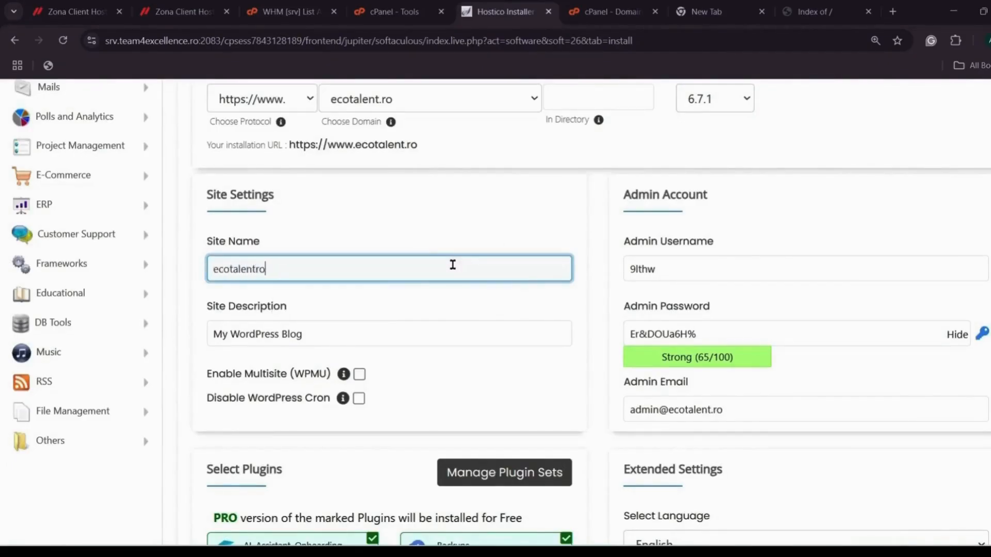
pyautogui.click(679, 262)
pyautogui.press('BackSpace')
pyautogui.press('BackSpace')
pyautogui.press('BackSpace')
pyautogui.press('BackSpace')
pyautogui.press('BackSpace')
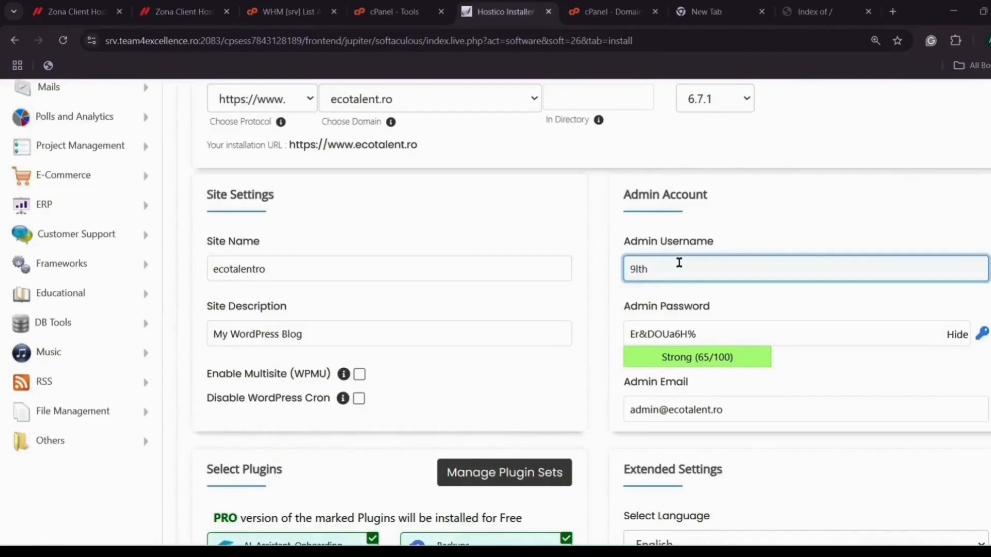
pyautogui.write('Root')
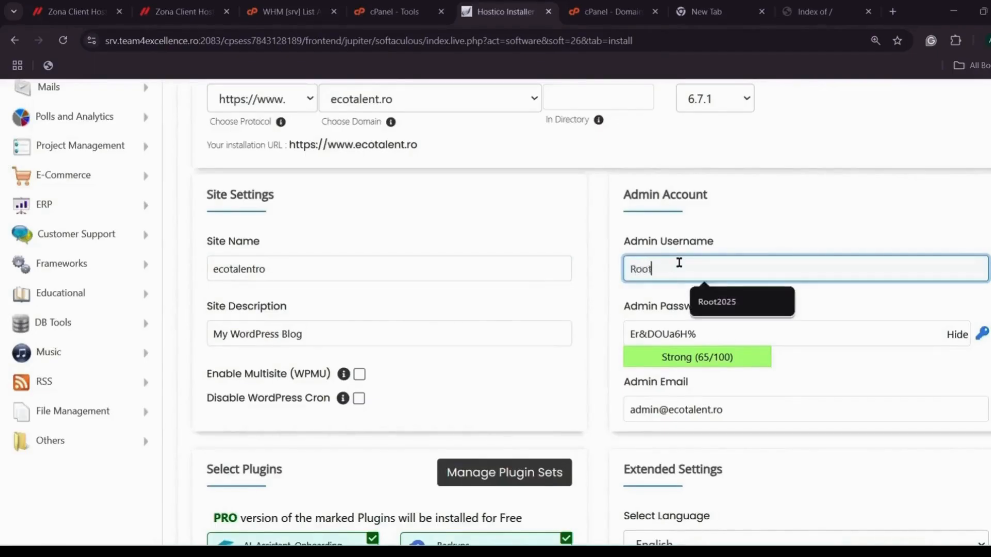
pyautogui.write('2025')
# Step: Replace the default admin password with a new, hidden password
pyautogui.click(724, 334)
pyautogui.click(958, 336)
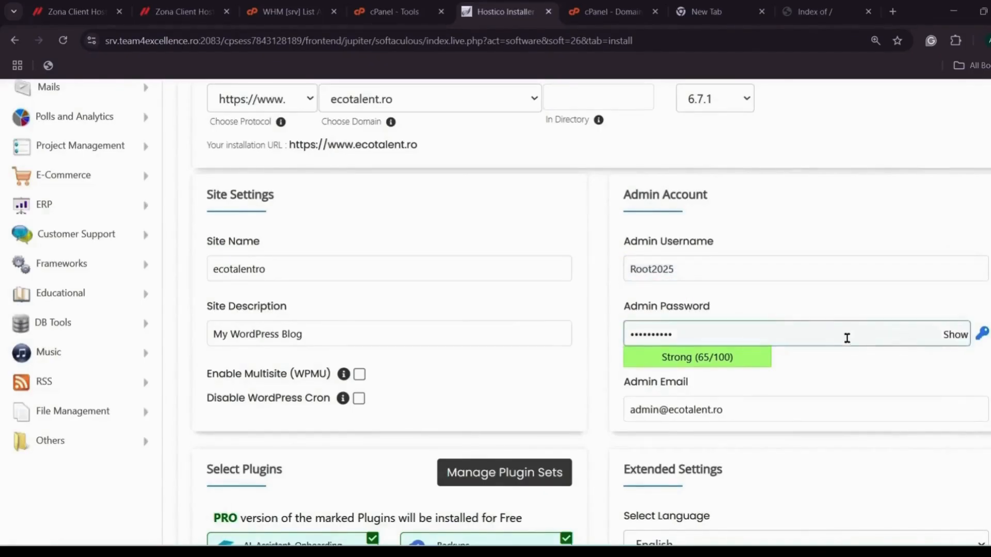
pyautogui.moveTo(826, 337); pyautogui.dragTo(607, 324)
pyautogui.press('BackSpace')
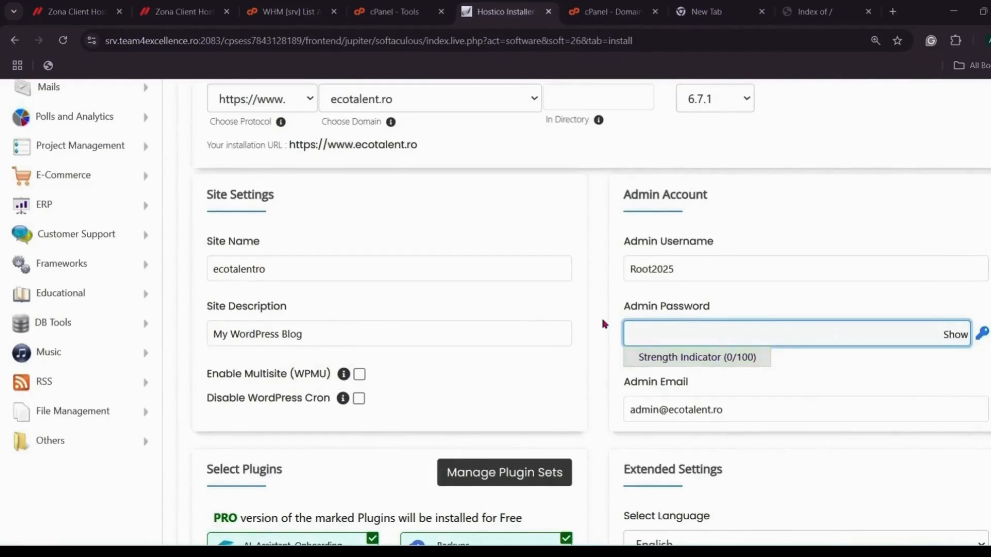
pyautogui.write('•••••••')
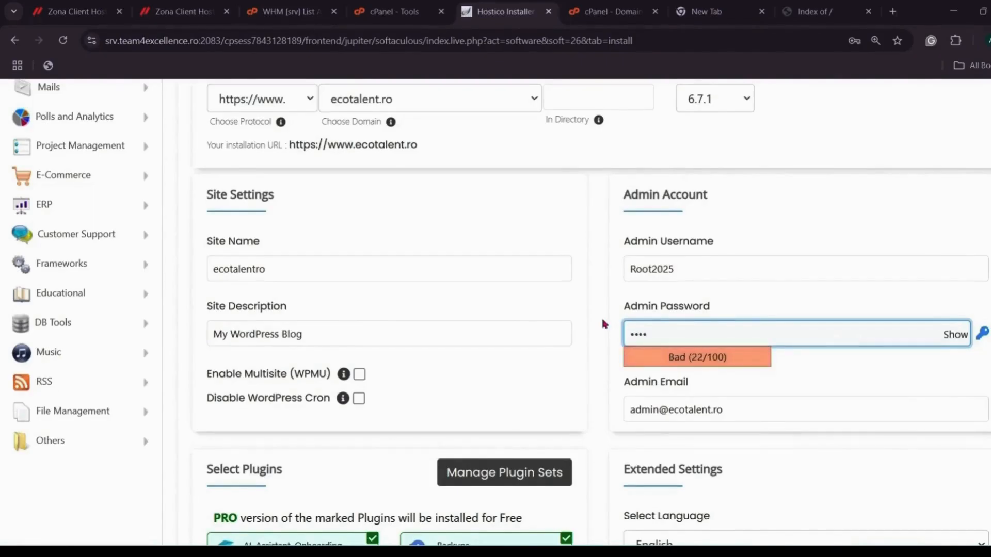
pyautogui.write('••')
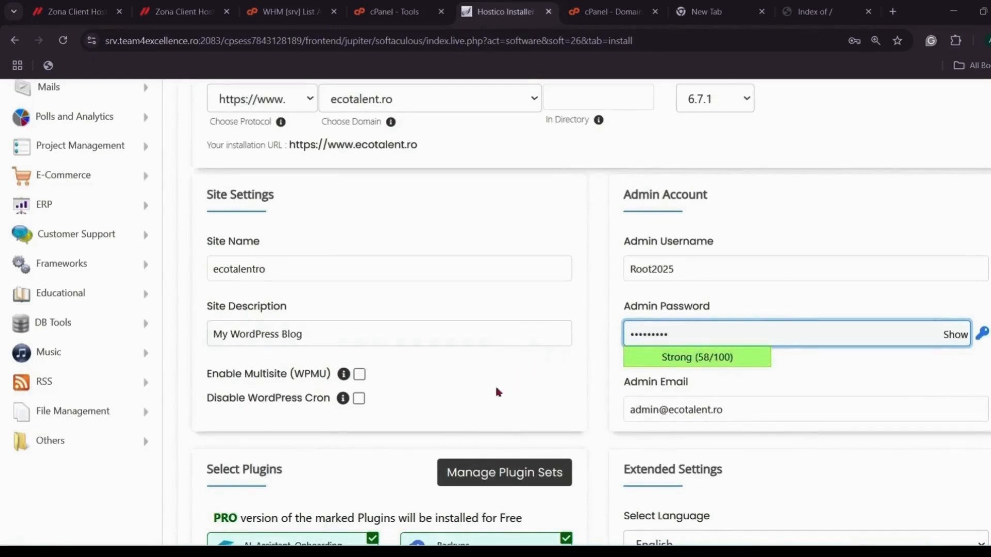
# Step: Untick all seven Pro plugins, from AI Assistant and Page Speed through Backups and the Drag and Drop builder
pyautogui.click(509, 222)
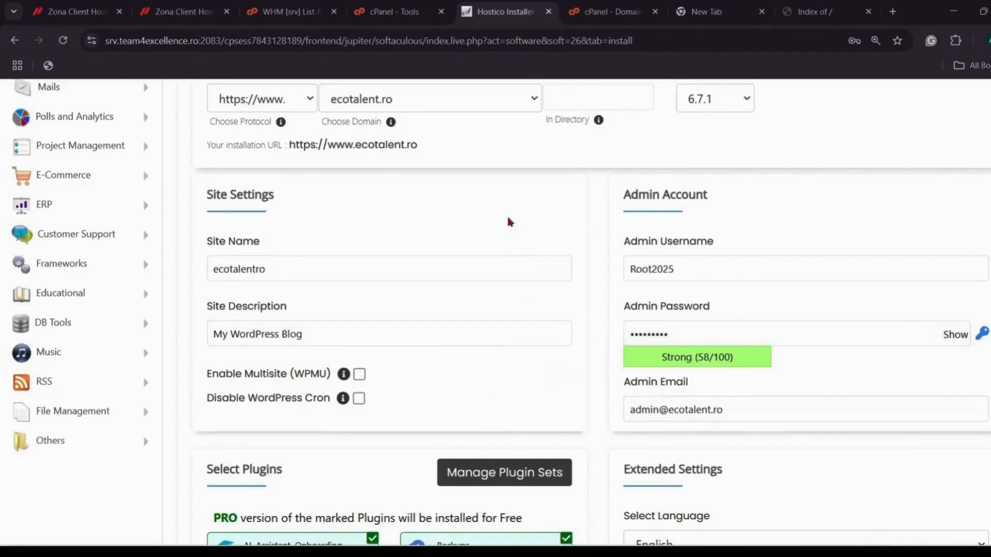
pyautogui.scroll(-3, 509, 221)
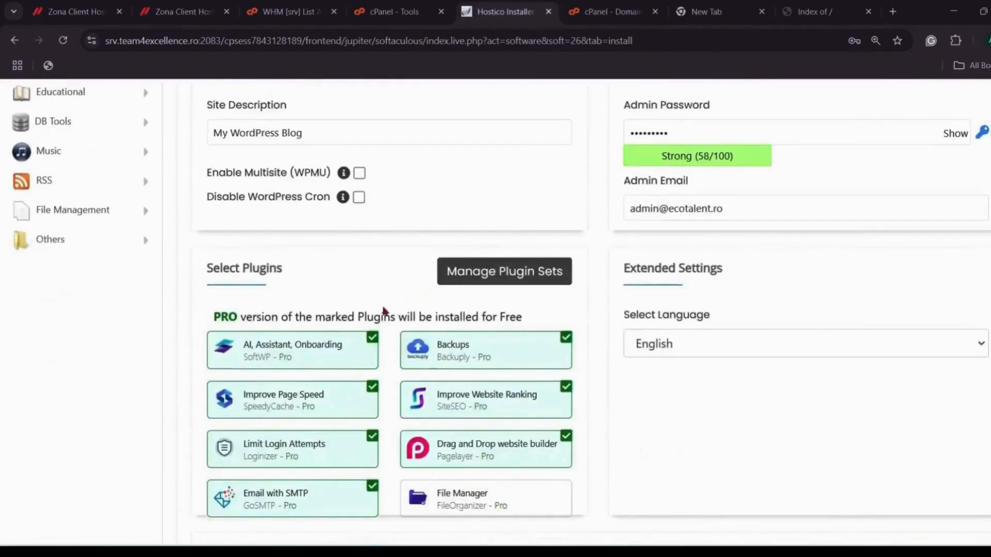
pyautogui.click(369, 341)
pyautogui.click(371, 398)
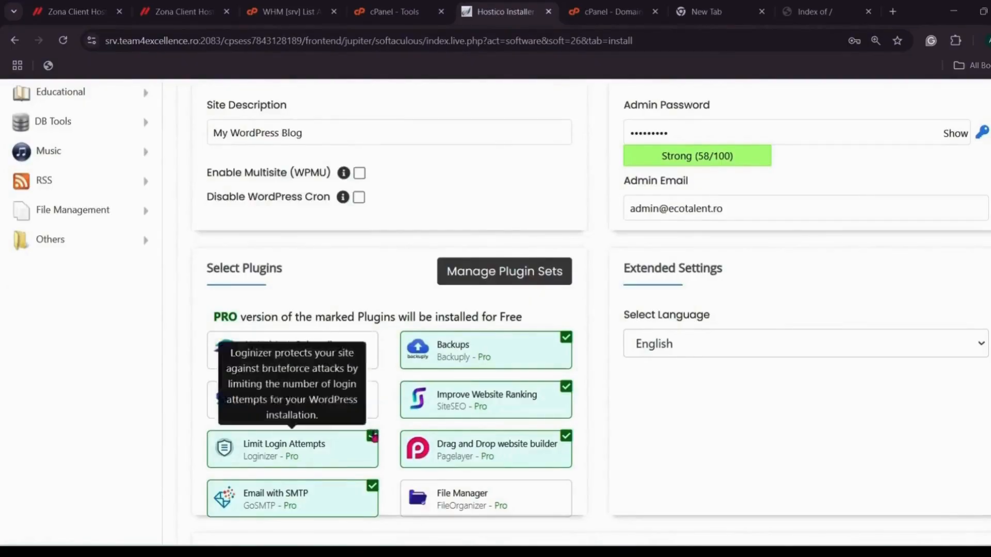
pyautogui.click(372, 436)
pyautogui.click(372, 485)
pyautogui.click(566, 340)
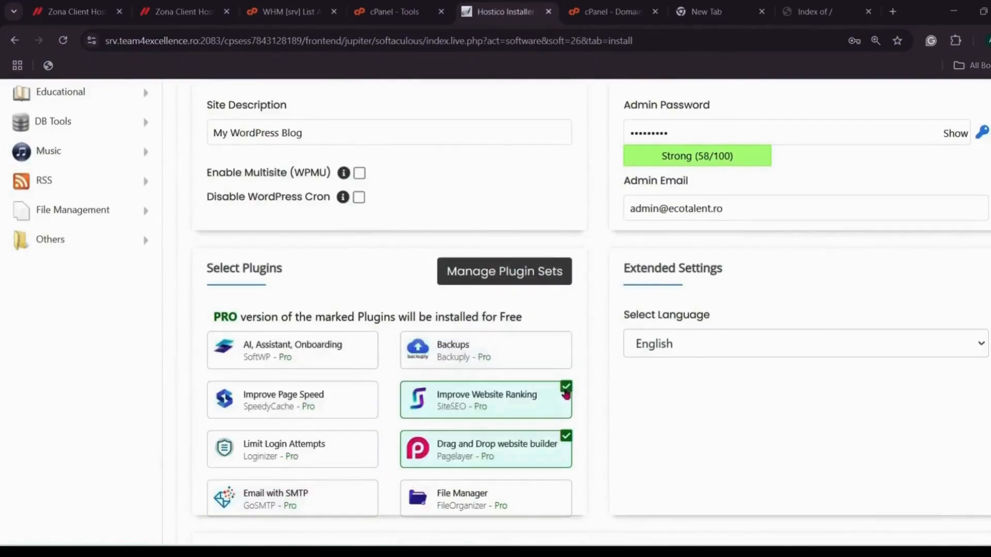
pyautogui.click(566, 388)
pyautogui.click(567, 437)
pyautogui.scroll(-5, 609, 408)
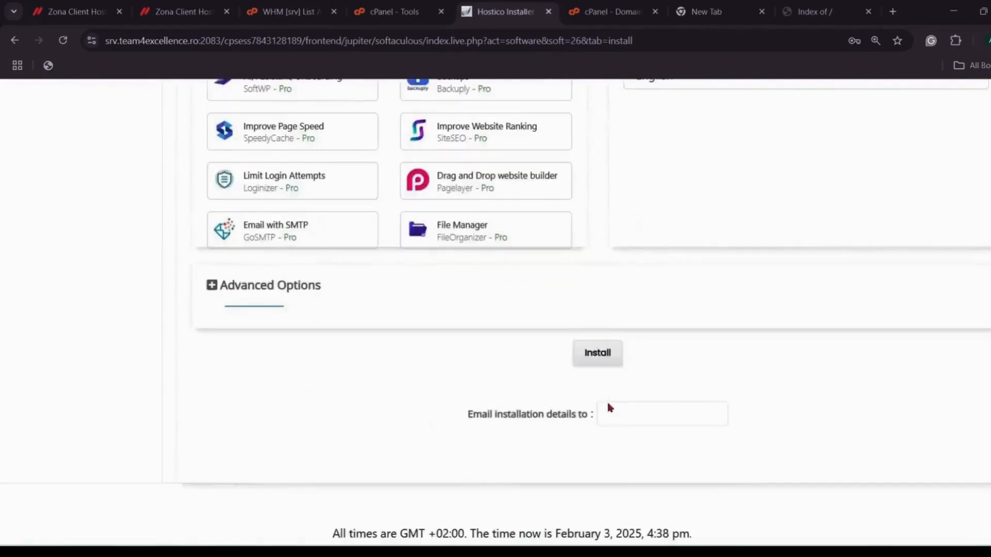
# Step: In Advanced Options, set database name ecotalentroDB and table prefix ecotalentro_
pyautogui.click(270, 286)
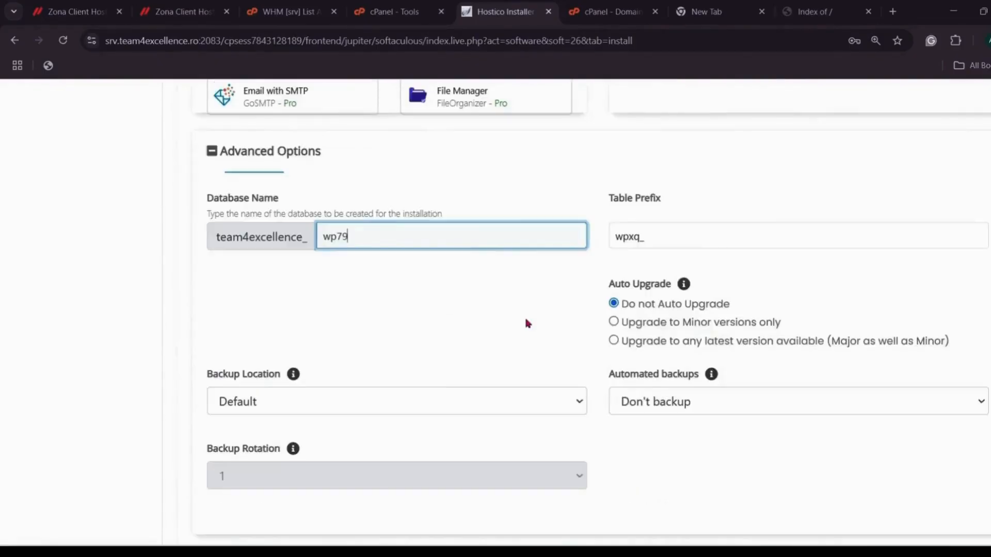
pyautogui.press('BackSpace')
pyautogui.press('BackSpace')
pyautogui.press('BackSpace')
pyautogui.write('ecotalentr')
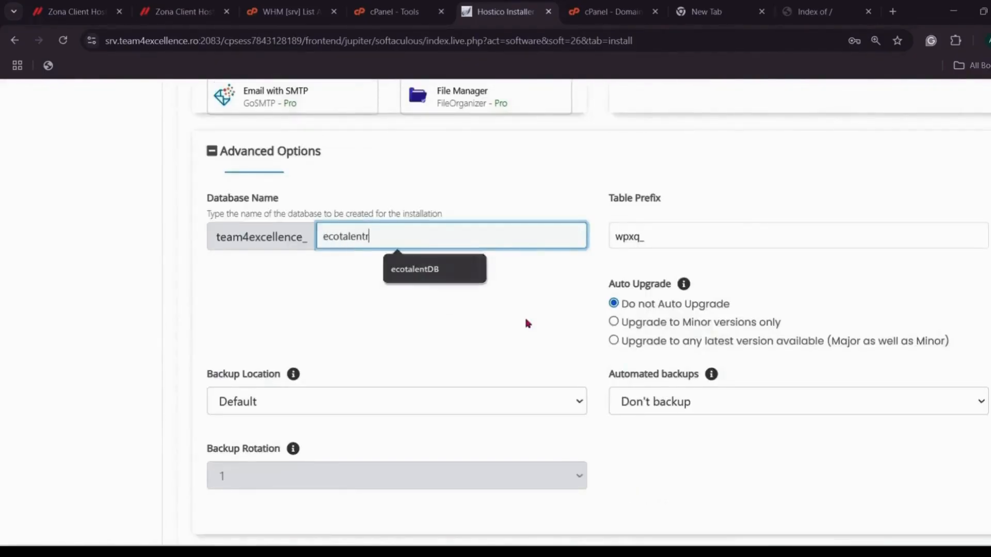
pyautogui.write('oDB')
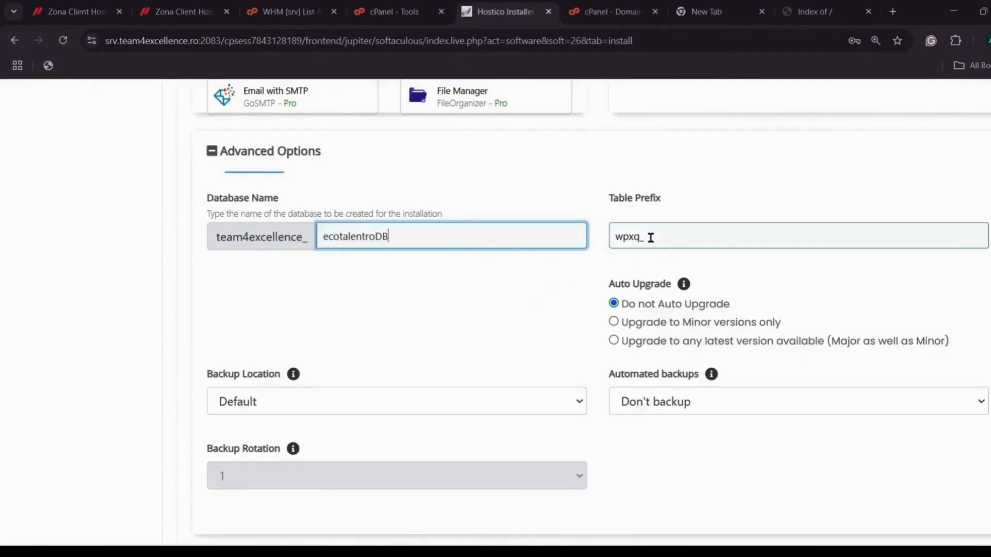
pyautogui.moveTo(642, 236); pyautogui.dragTo(695, 245)
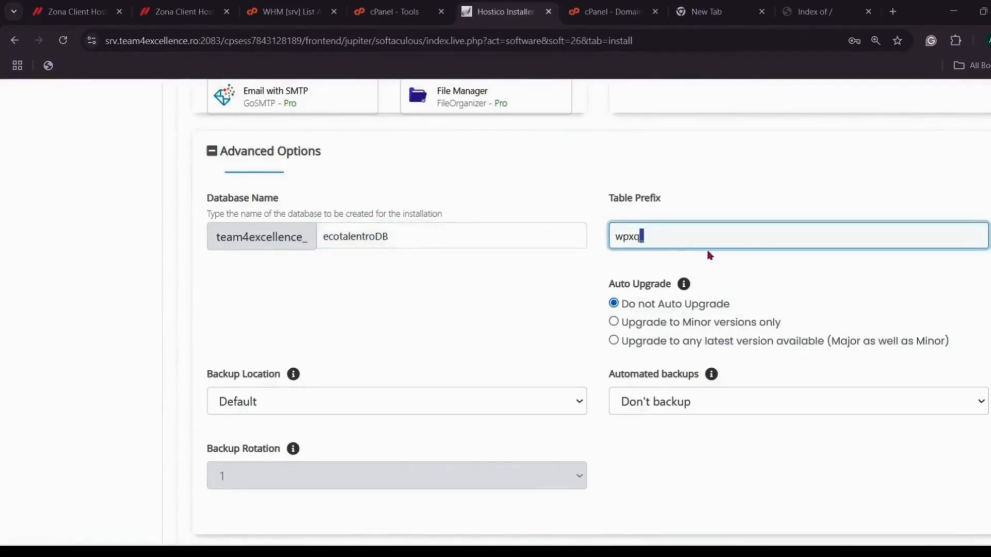
pyautogui.press('Left')
pyautogui.press('BackSpace')
pyautogui.press('BackSpace')
pyautogui.press('BackSpace')
pyautogui.press('BackSpace')
pyautogui.write('ecotalentro')
# Step: Leave automated backups off and the backup location at Default
pyautogui.click(802, 405)
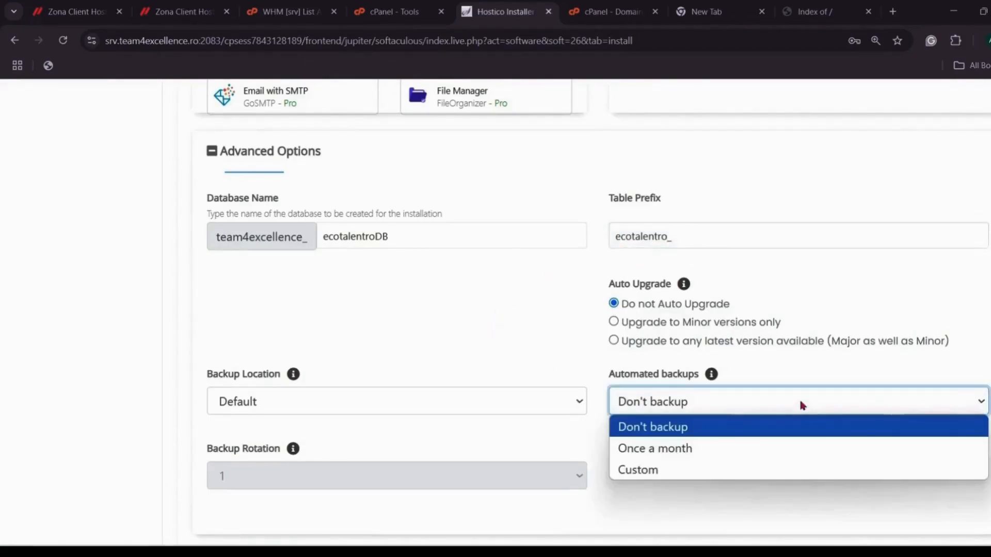
pyautogui.click(539, 386)
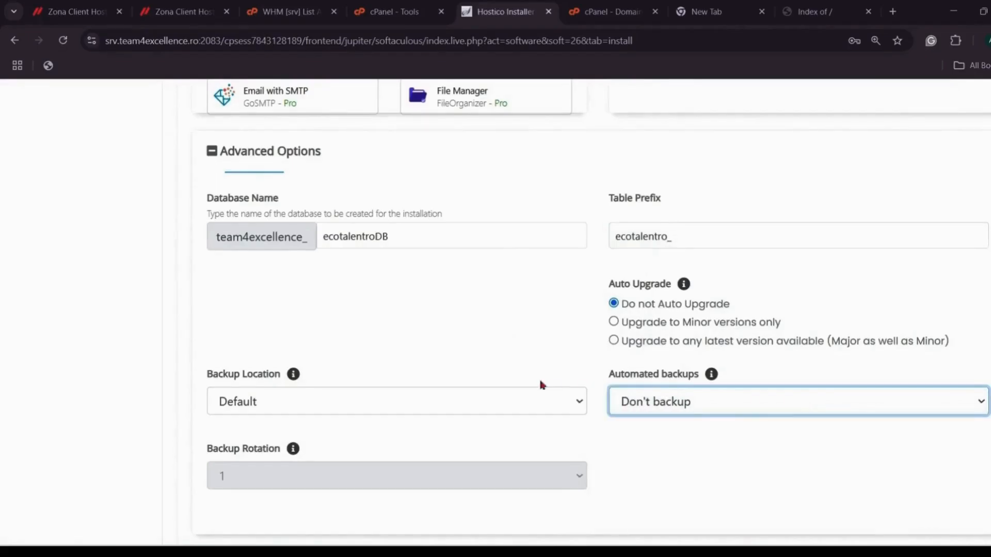
pyautogui.click(537, 404)
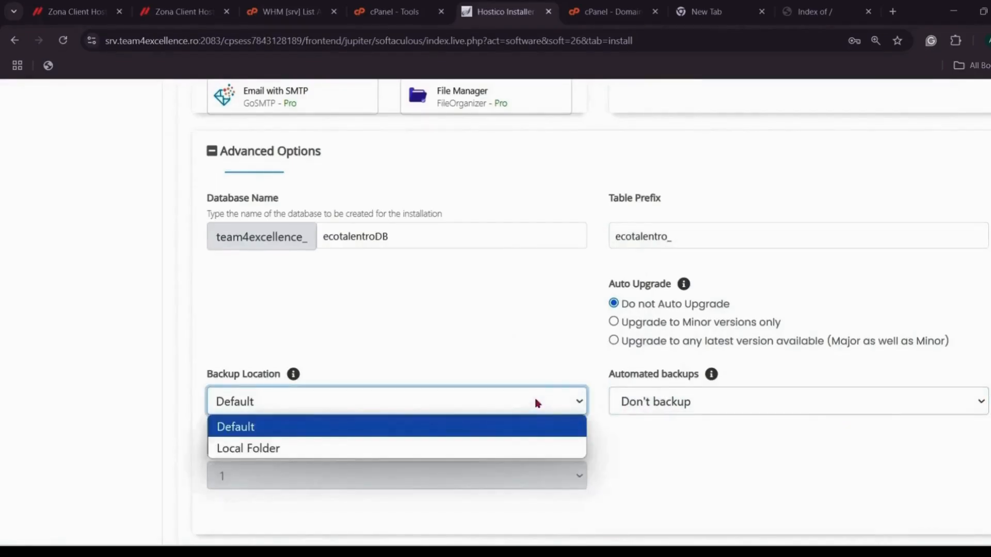
pyautogui.click(537, 404)
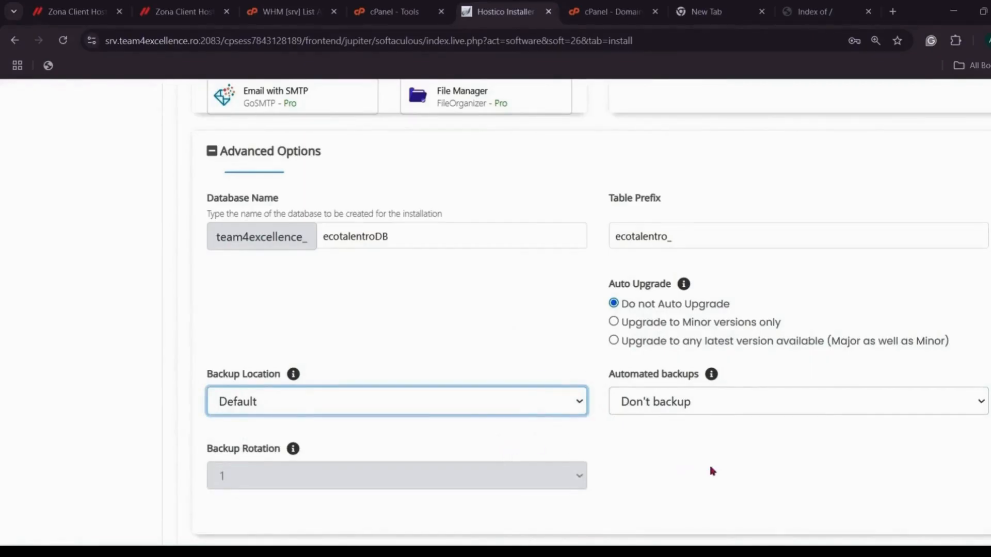
pyautogui.scroll(-4, 700, 464)
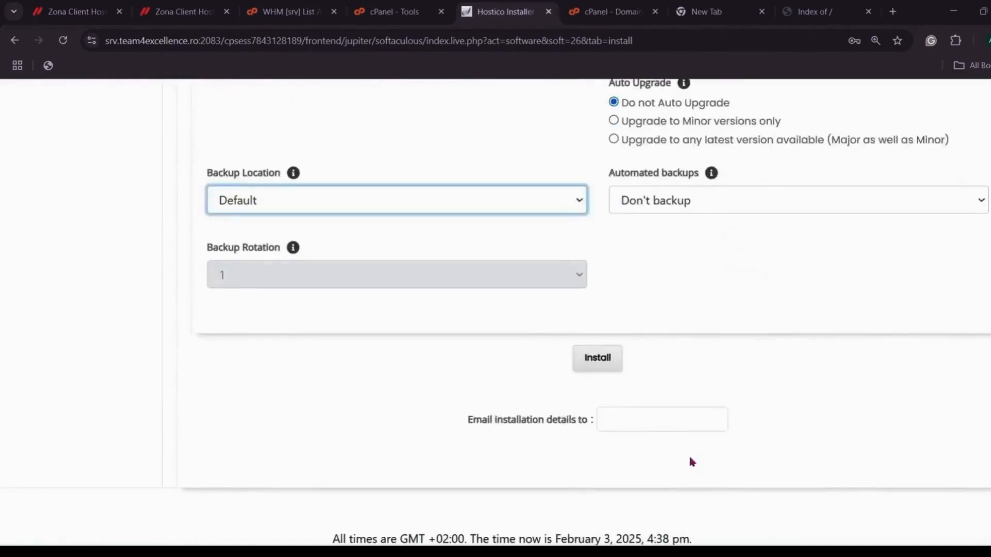
# Step: Send installation details to the autofilled admin e-mail and run the WordPress install
pyautogui.click(673, 422)
pyautogui.click(689, 449)
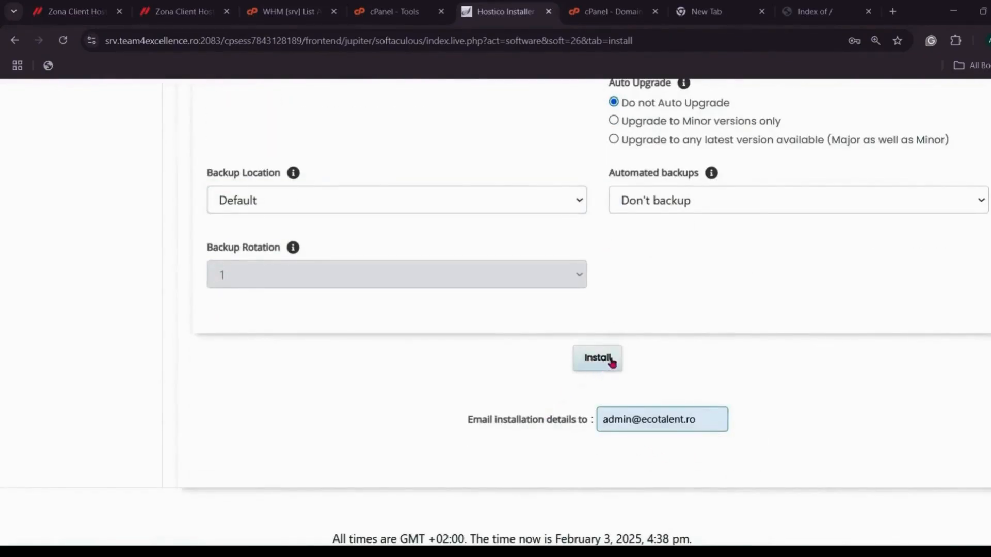
pyautogui.scroll(-2, 617, 350)
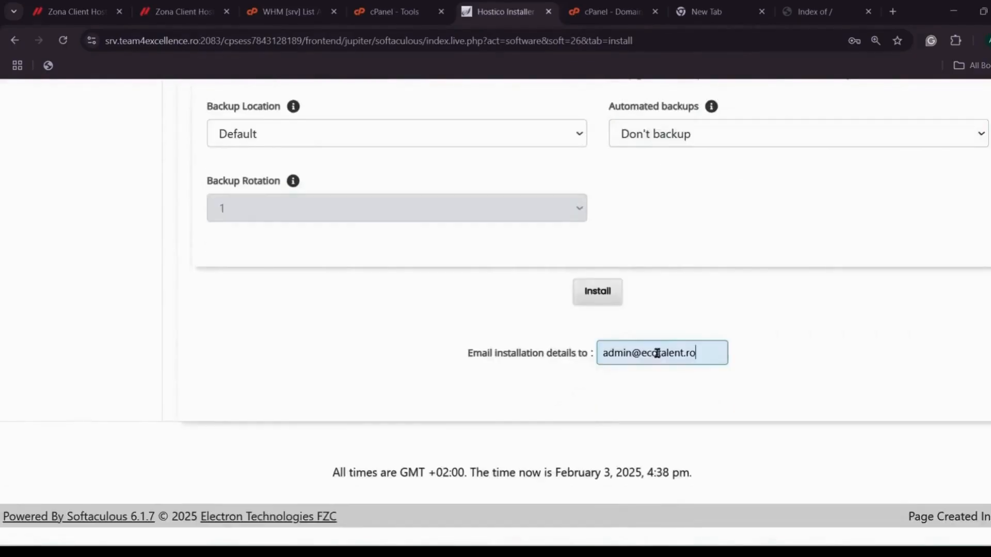
pyautogui.click(612, 296)
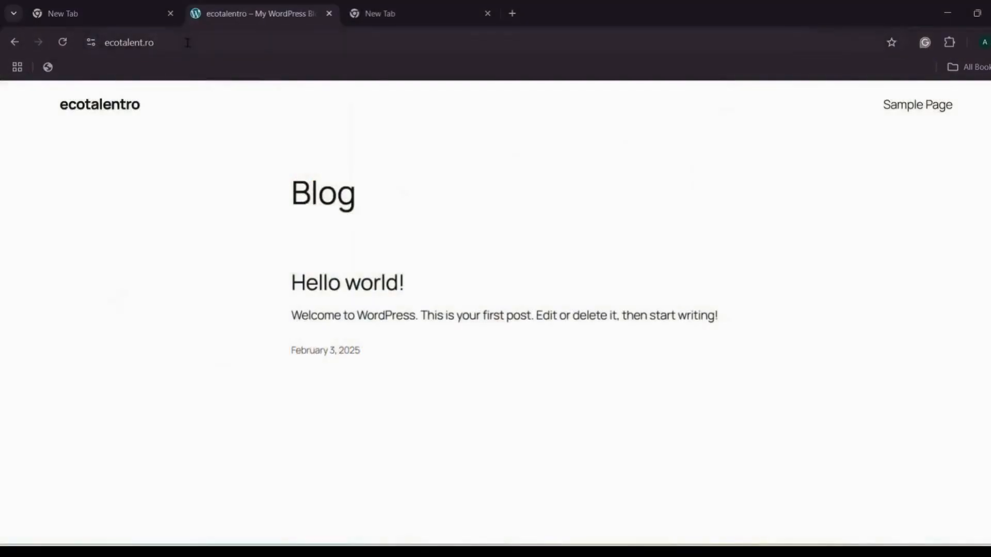
pyautogui.click(150, 43)
# Step: Go to the ecotalent.ro wp-admin login page
pyautogui.moveTo(207, 42); pyautogui.dragTo(196, 42)
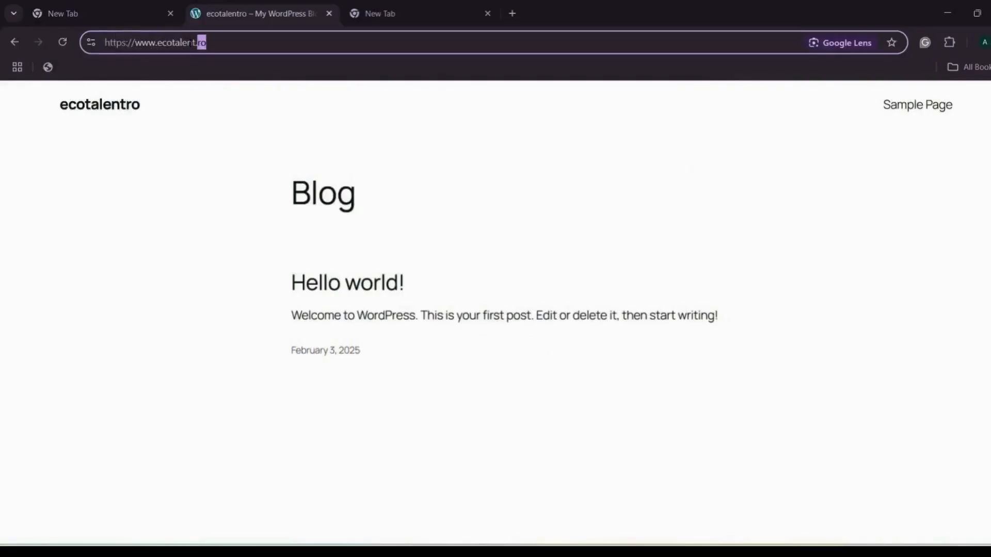
pyautogui.write('.ro/')
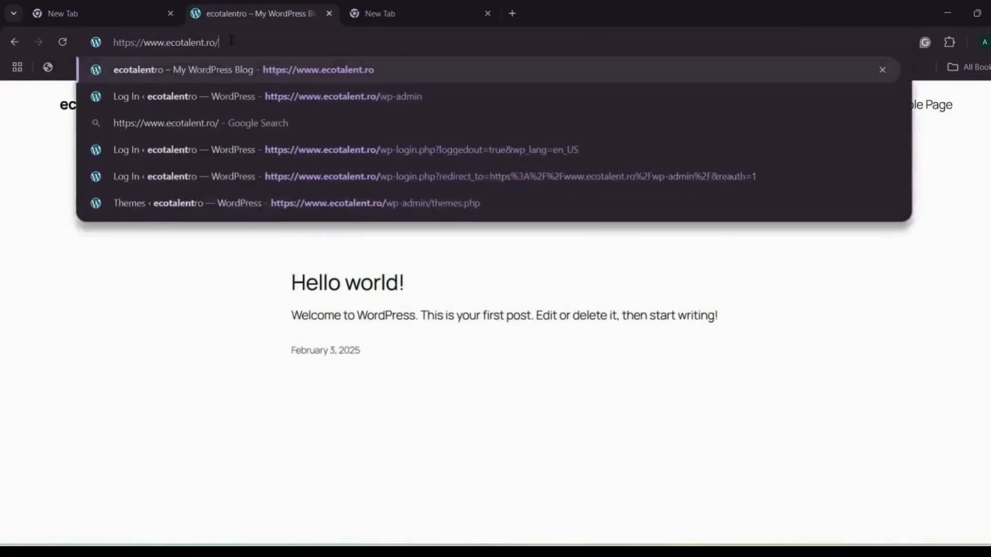
pyautogui.write('wp')
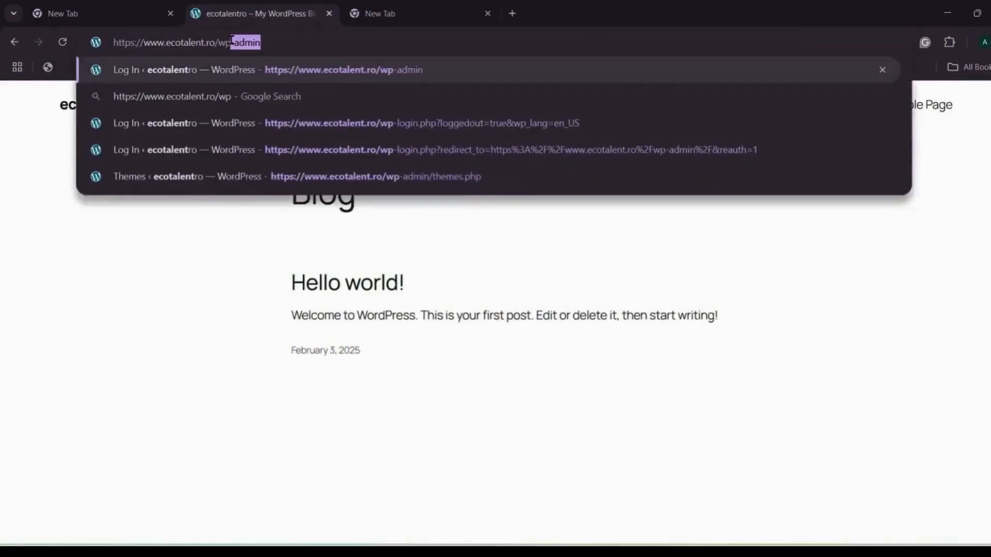
pyautogui.press('Return')
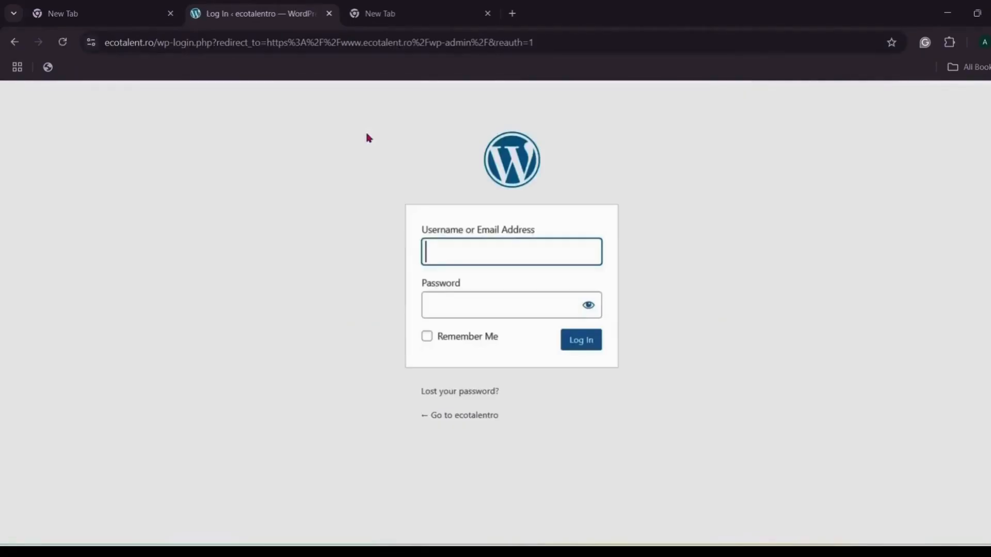
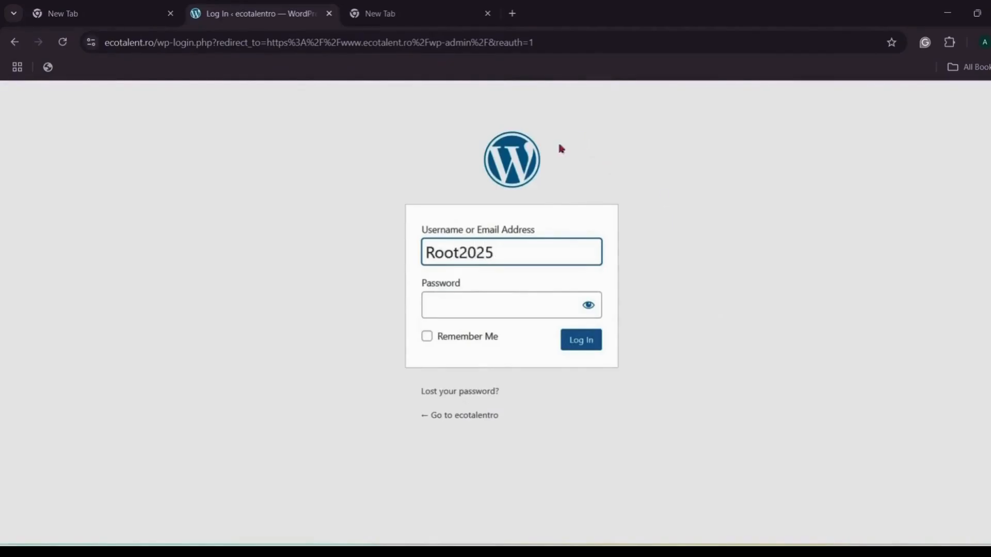
# Step: Select the Password field under the admin username to start entering the account password
pyautogui.click(456, 297)
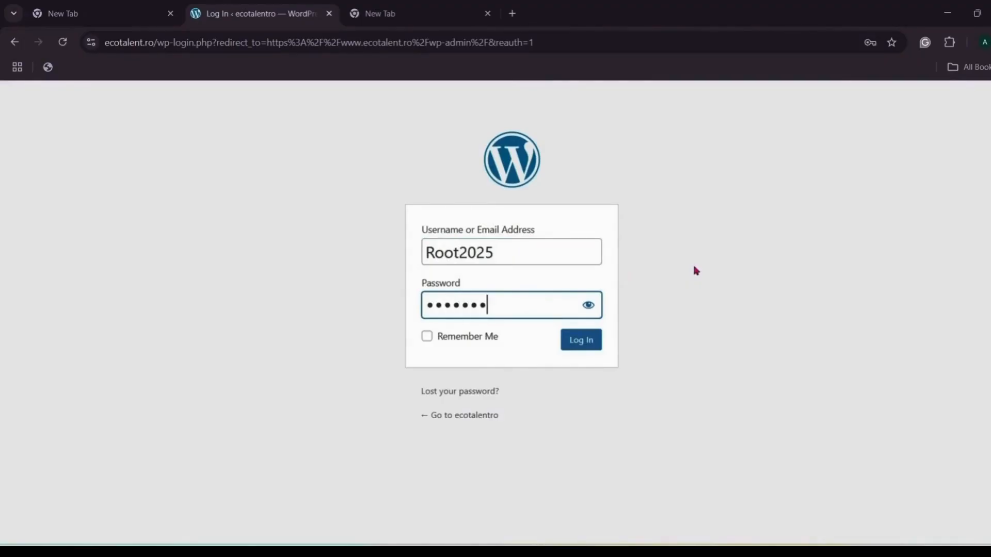
# Step: Submit the entered password to log in to the ecotalentro WordPress dashboard
pyautogui.press('Return')
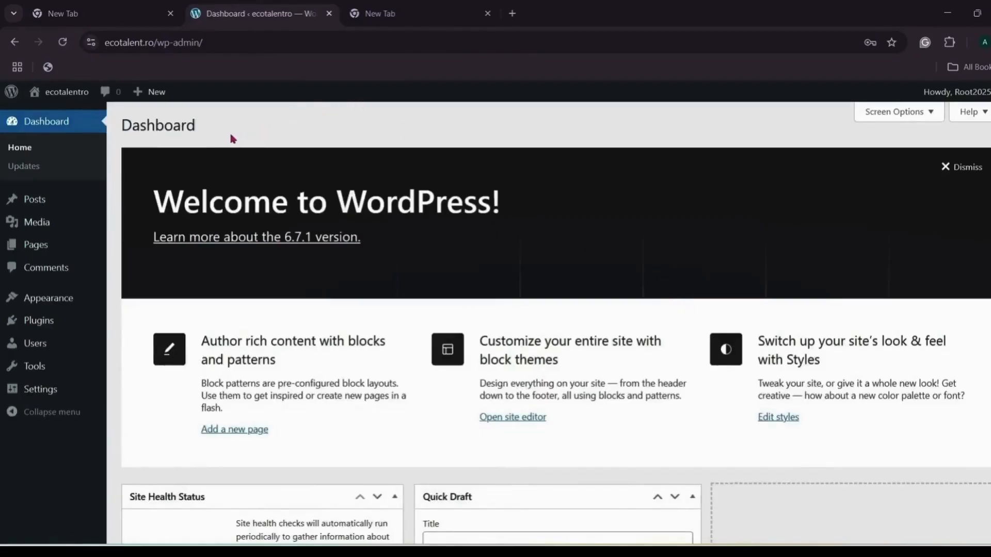
# Step: Open Add New Theme and search the theme directory for 'kadence'
pyautogui.moveTo(66, 309)
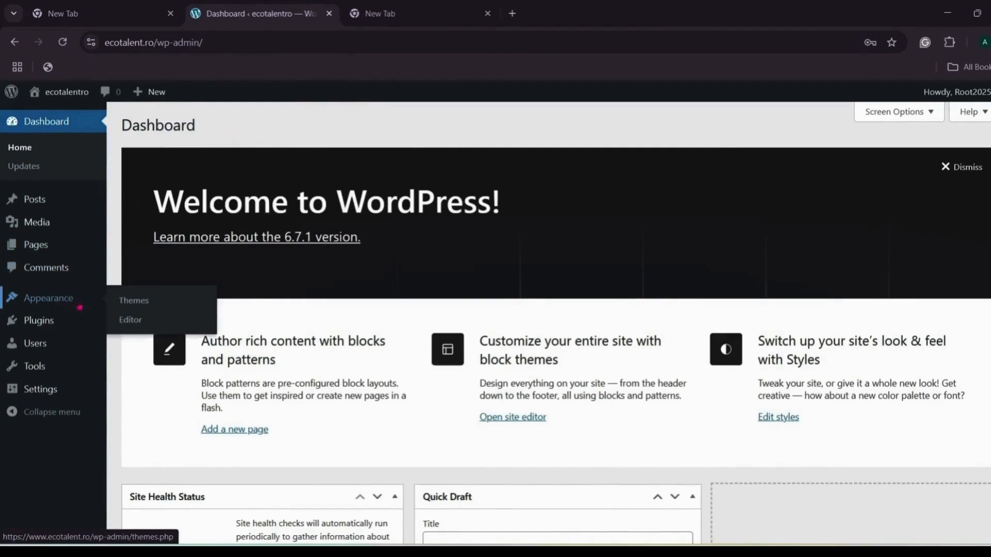
pyautogui.click(133, 303)
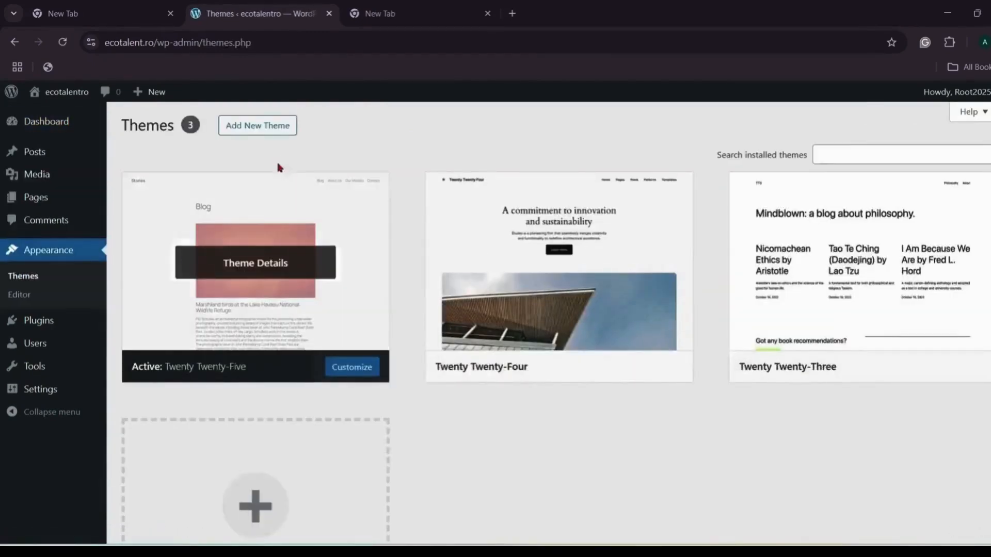
pyautogui.click(279, 132)
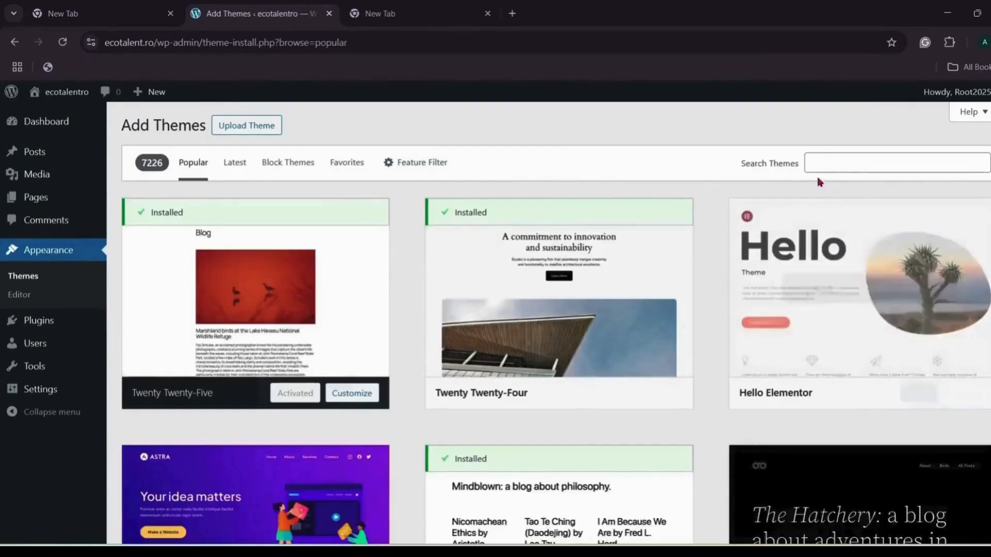
pyautogui.click(816, 164)
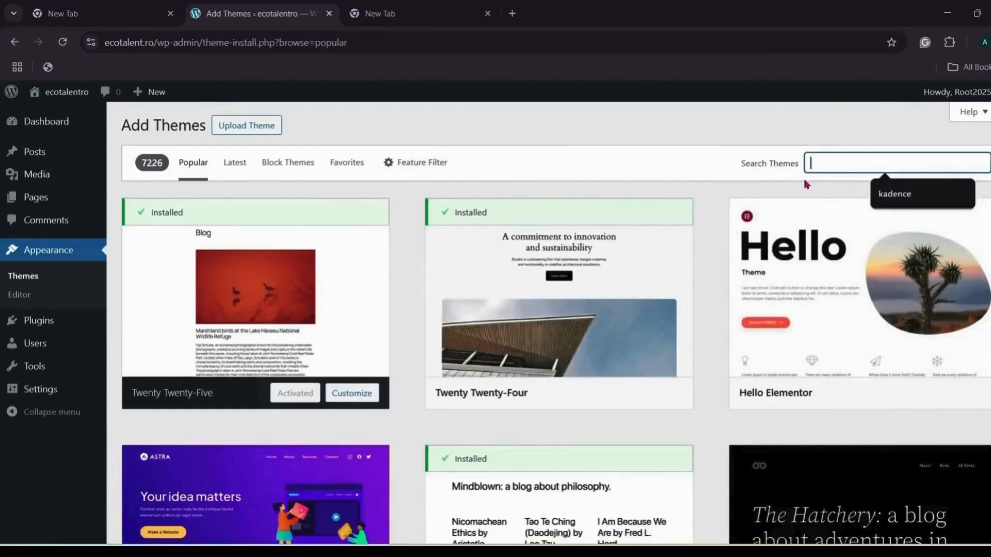
pyautogui.click(888, 195)
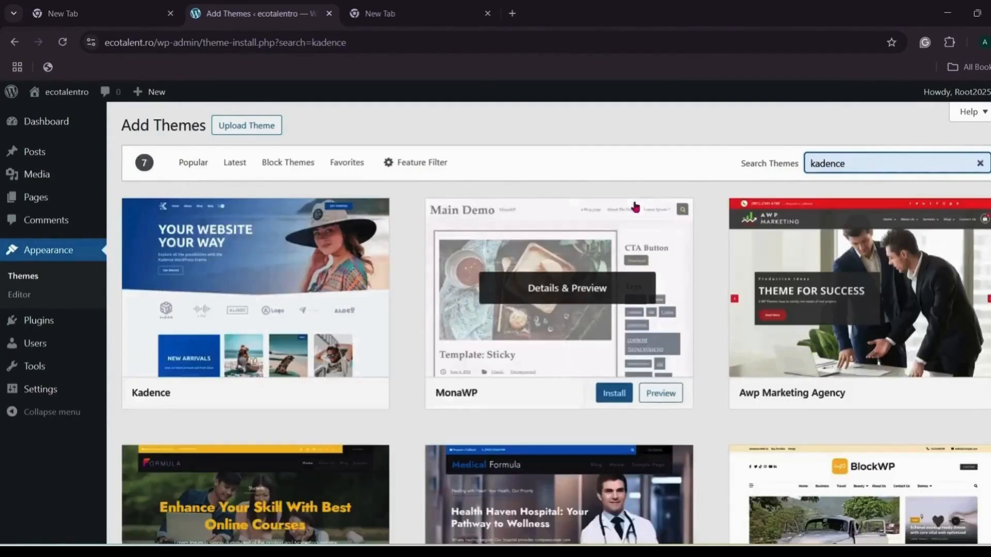
# Step: Preview the Kadence theme details, then install and activate Kadence
pyautogui.moveTo(318, 234)
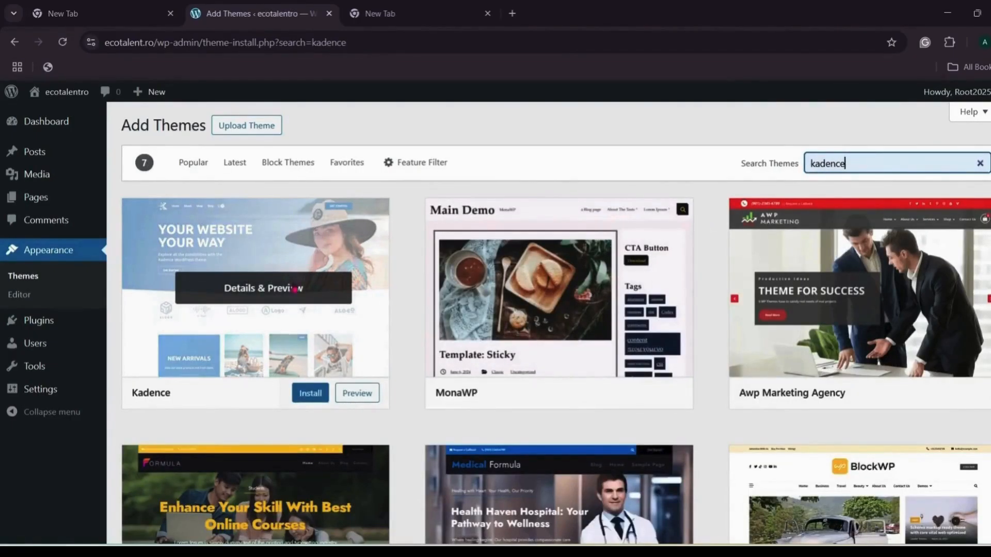
pyautogui.click(299, 284)
pyautogui.scroll(-12, 516, 263)
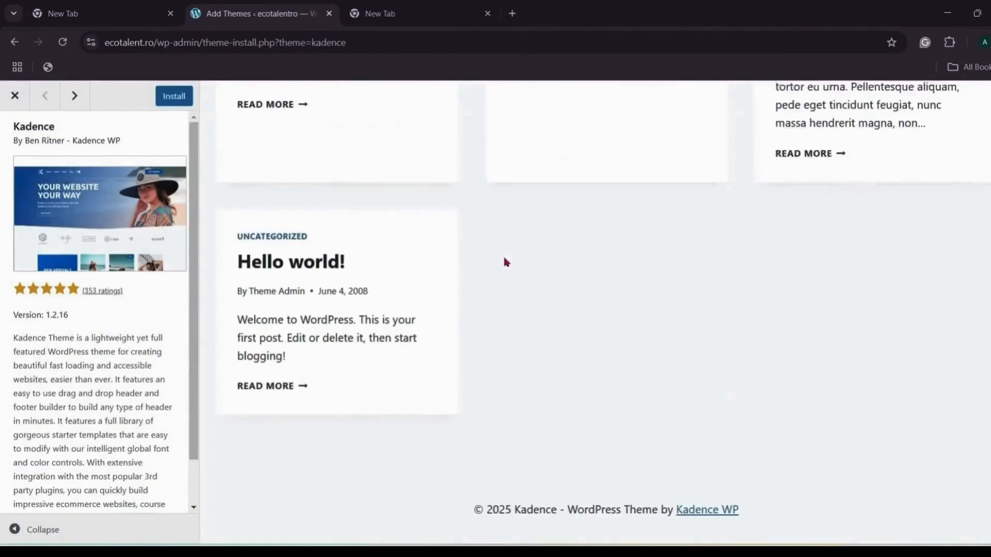
pyautogui.scroll(10, 503, 254)
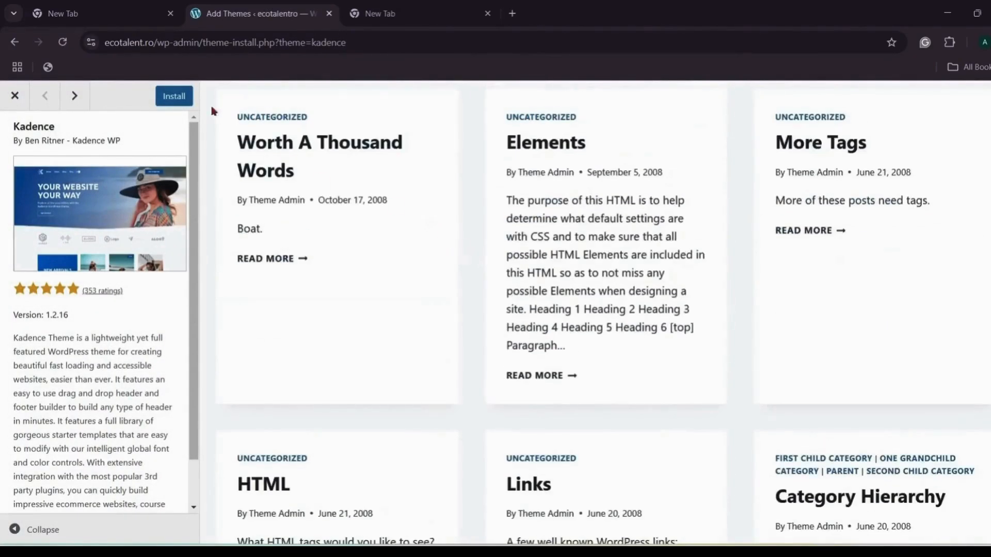
pyautogui.click(189, 99)
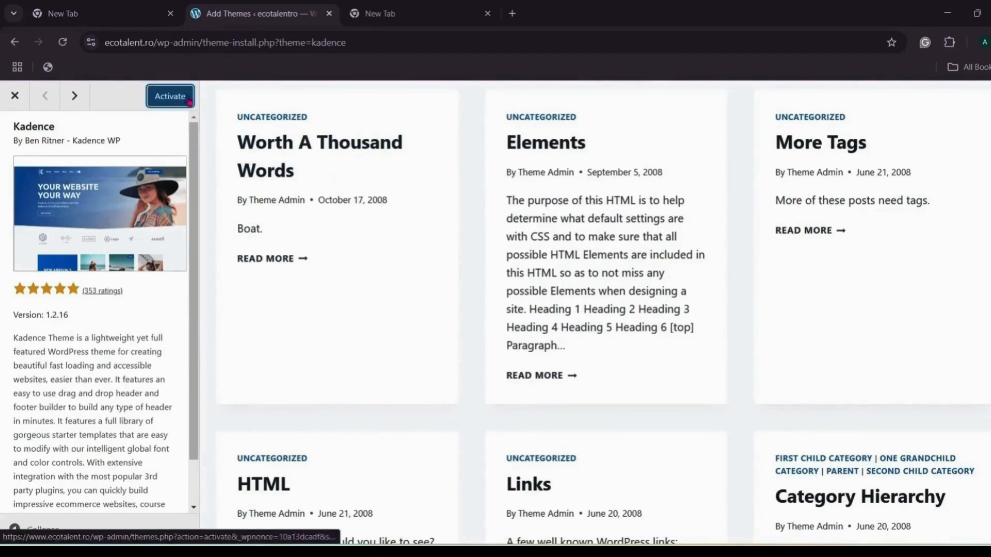
pyautogui.click(190, 103)
pyautogui.moveTo(41, 417)
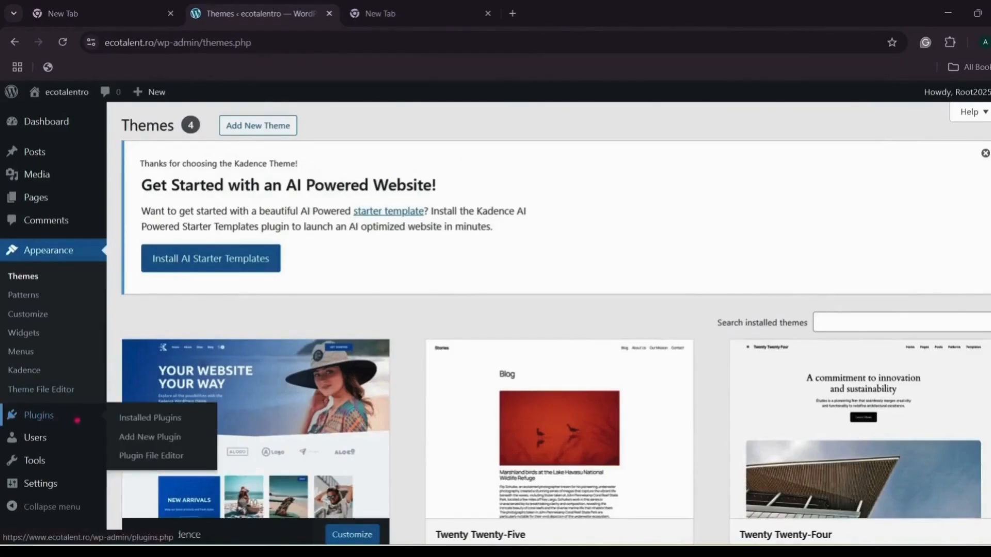
# Step: Search the plugin directory for 'kadence starter template'
pyautogui.click(154, 443)
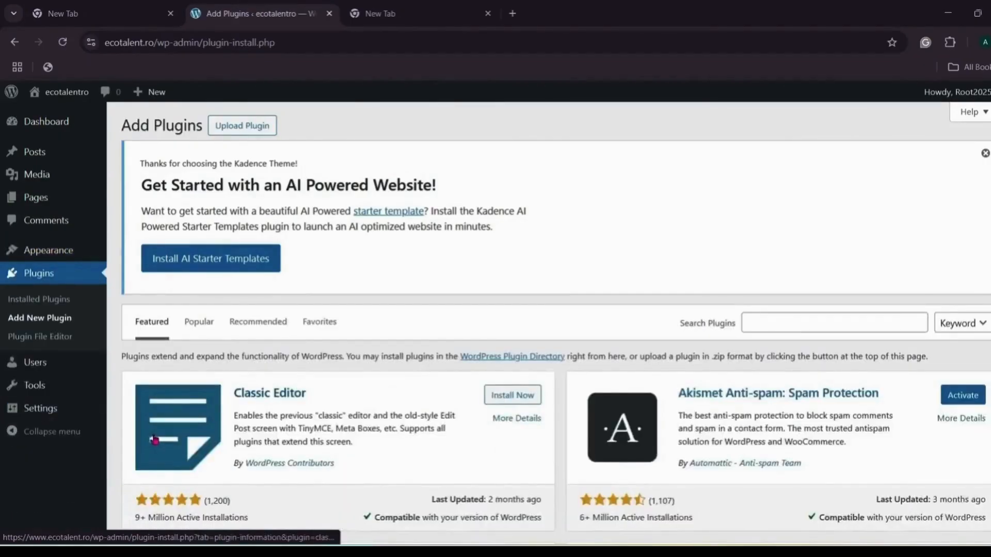
pyautogui.click(753, 320)
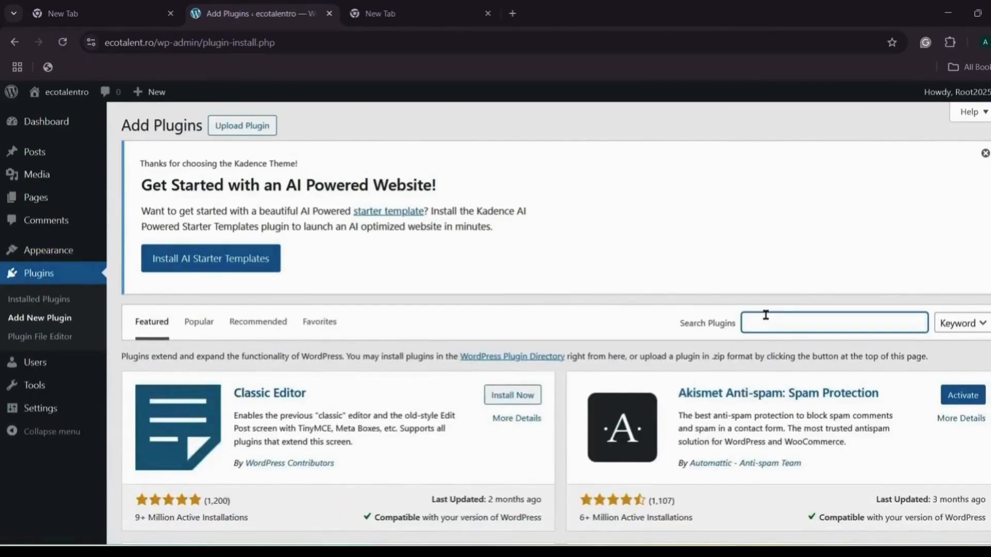
pyautogui.write('kadence starter template')
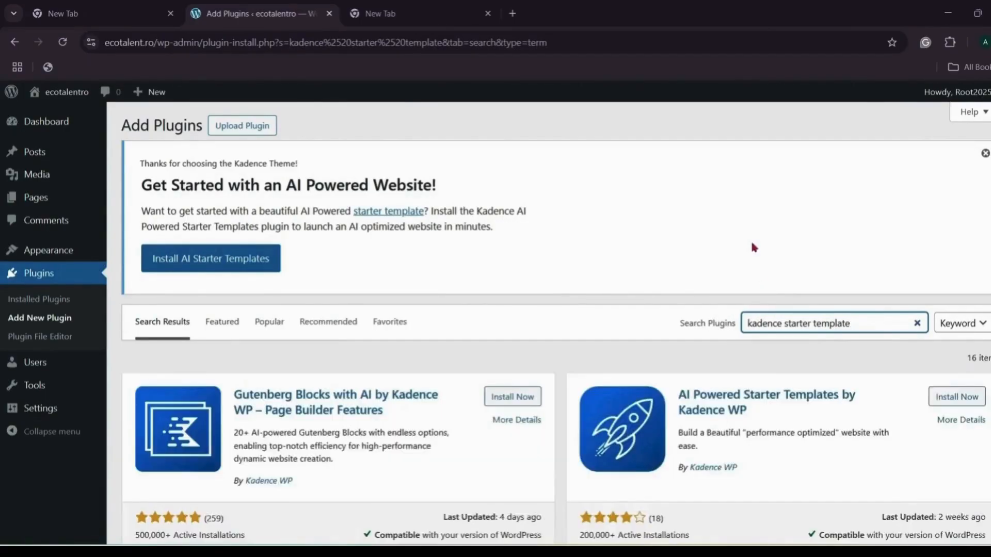
pyautogui.scroll(-3, 638, 226)
pyautogui.scroll(-2, 637, 226)
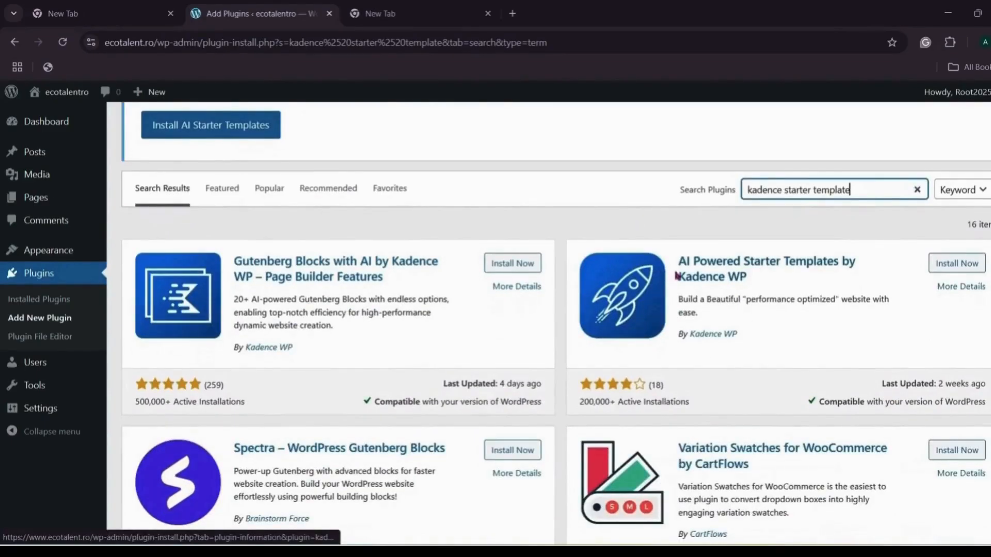
# Step: Install AI Powered Starter Templates by Kadence WP and go to Installed Plugins
pyautogui.click(848, 262)
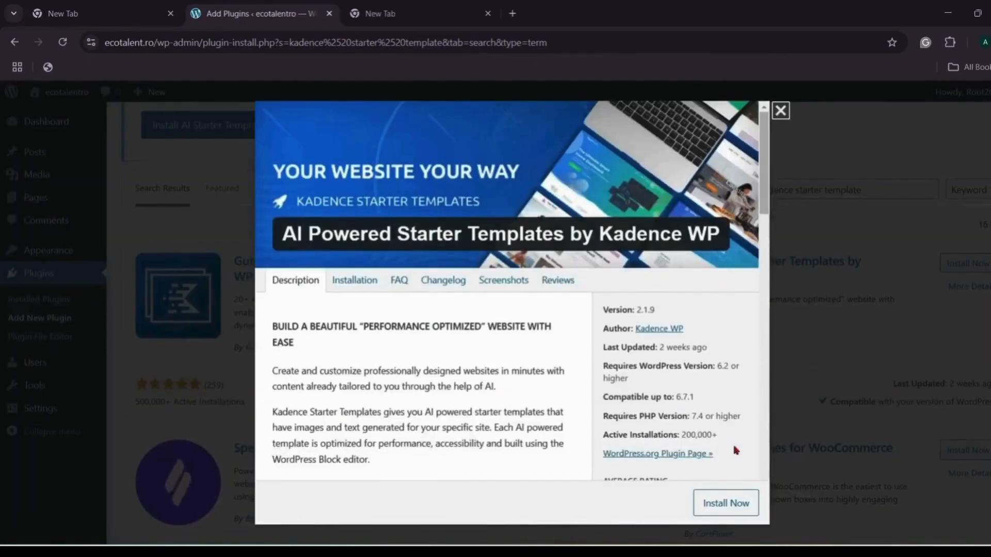
pyautogui.click(735, 502)
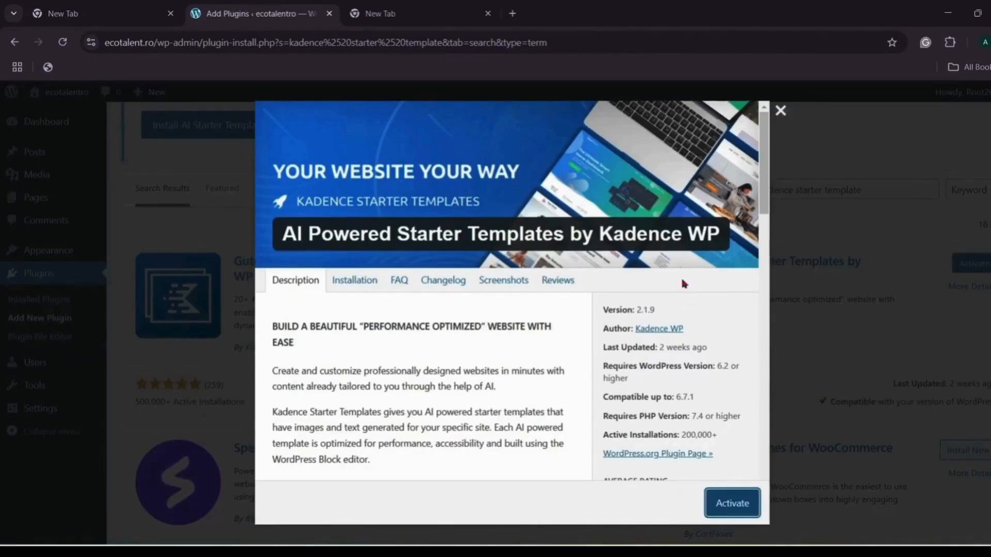
pyautogui.click(780, 111)
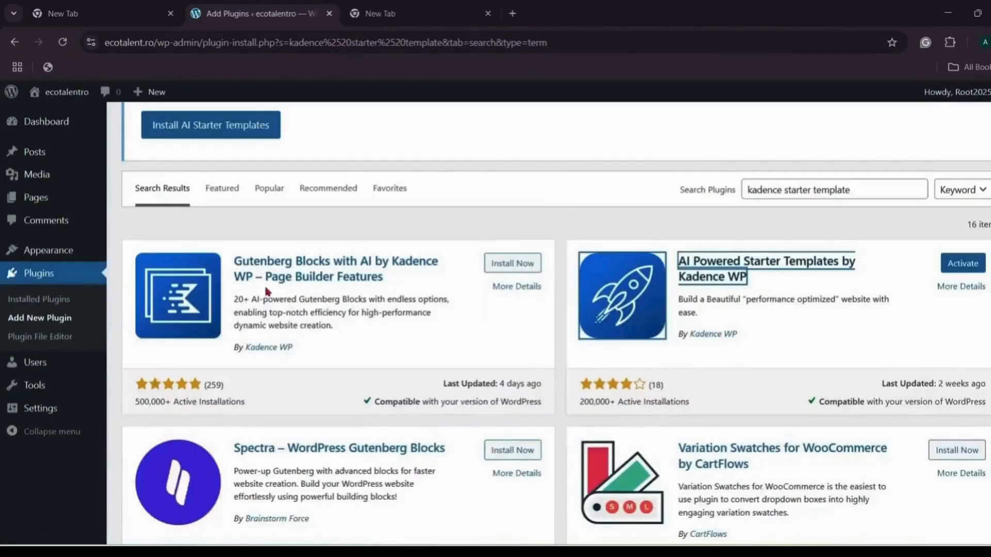
pyautogui.click(54, 302)
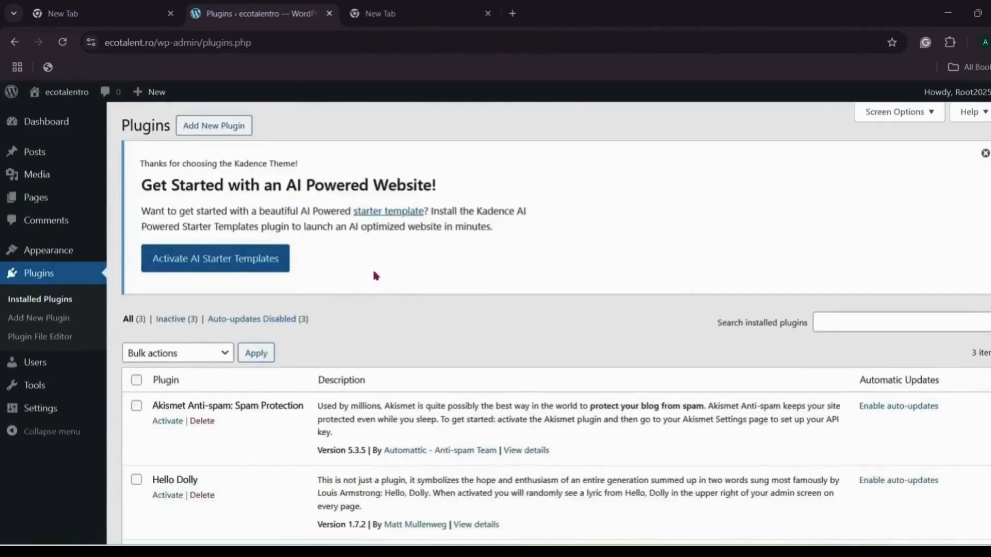
# Step: Review the Starter Templates by Kadence WP details and activate the plugin
pyautogui.scroll(-3, 375, 274)
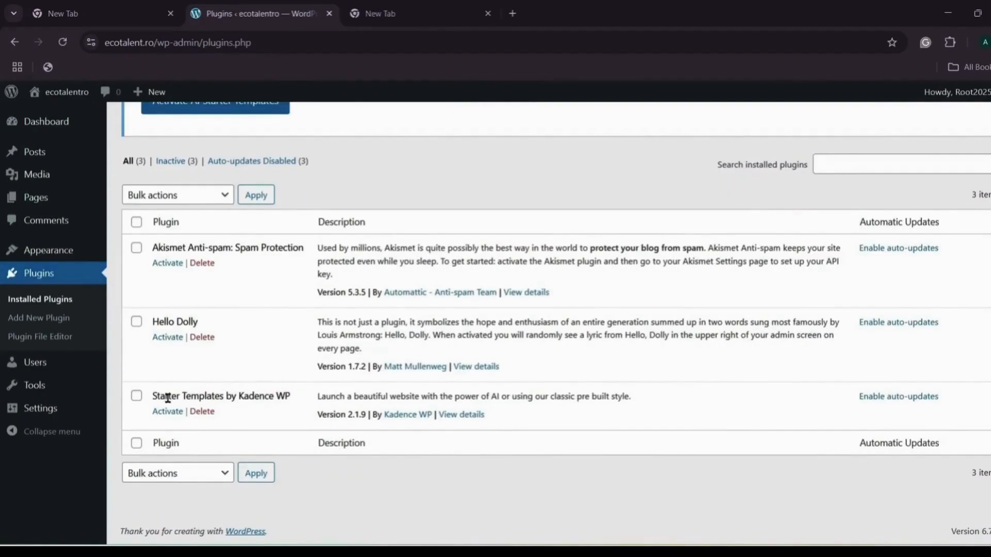
pyautogui.click(454, 414)
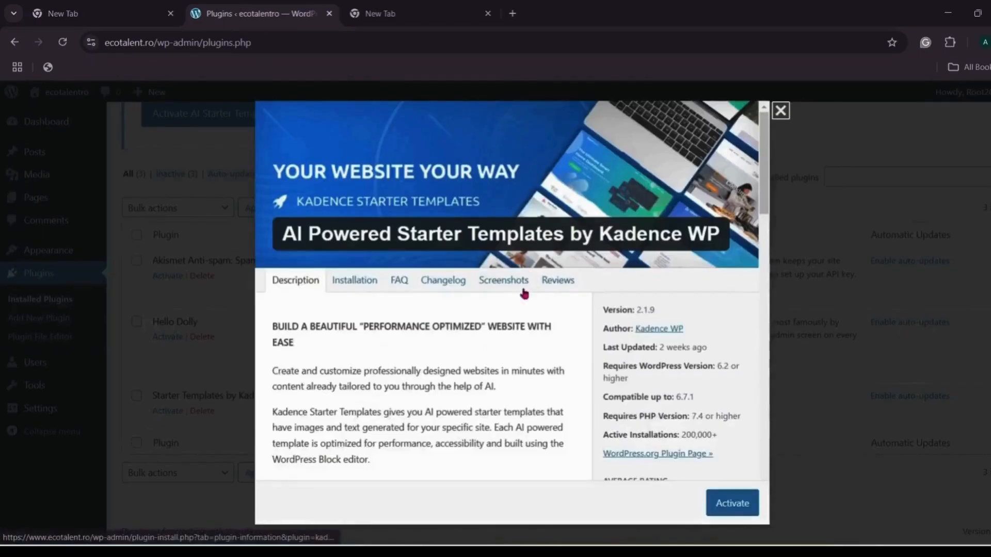
pyautogui.scroll(-1, 505, 313)
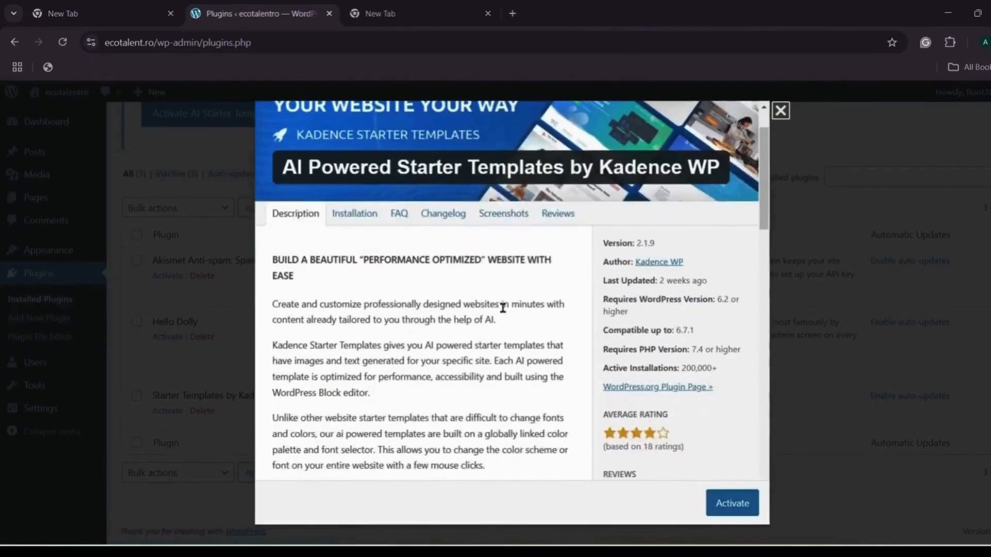
pyautogui.scroll(-1, 501, 306)
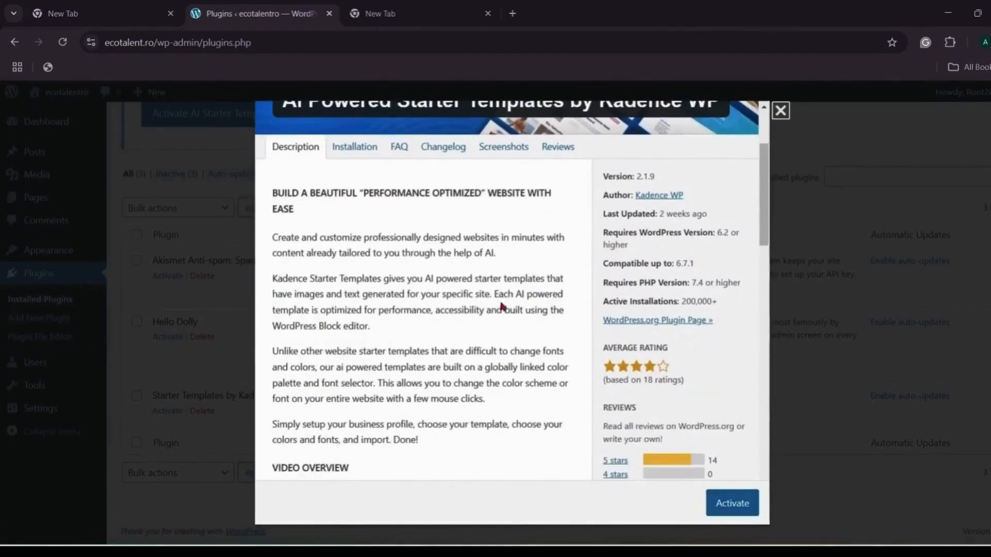
pyautogui.scroll(-1, 501, 306)
pyautogui.scroll(-2, 500, 302)
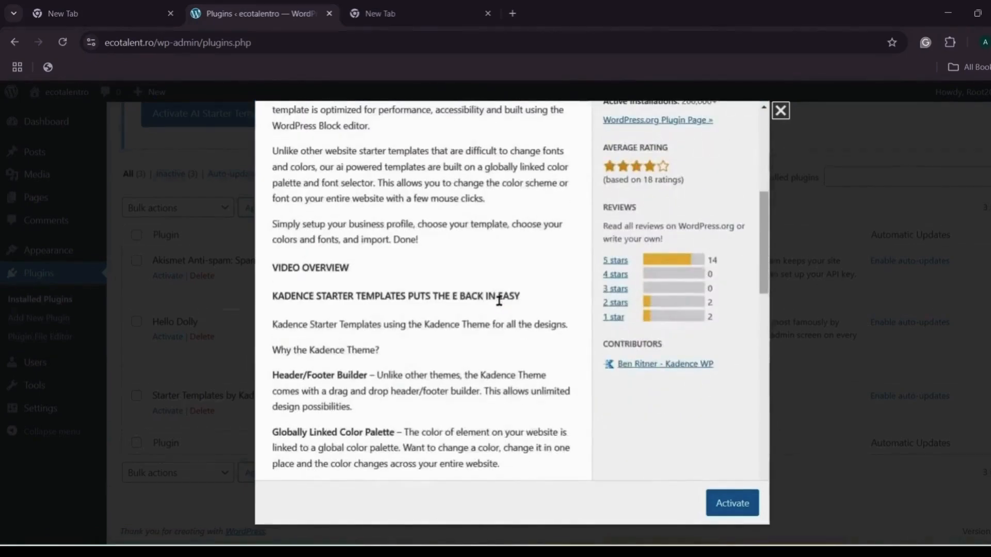
pyautogui.scroll(-4, 500, 304)
pyautogui.scroll(-2, 499, 301)
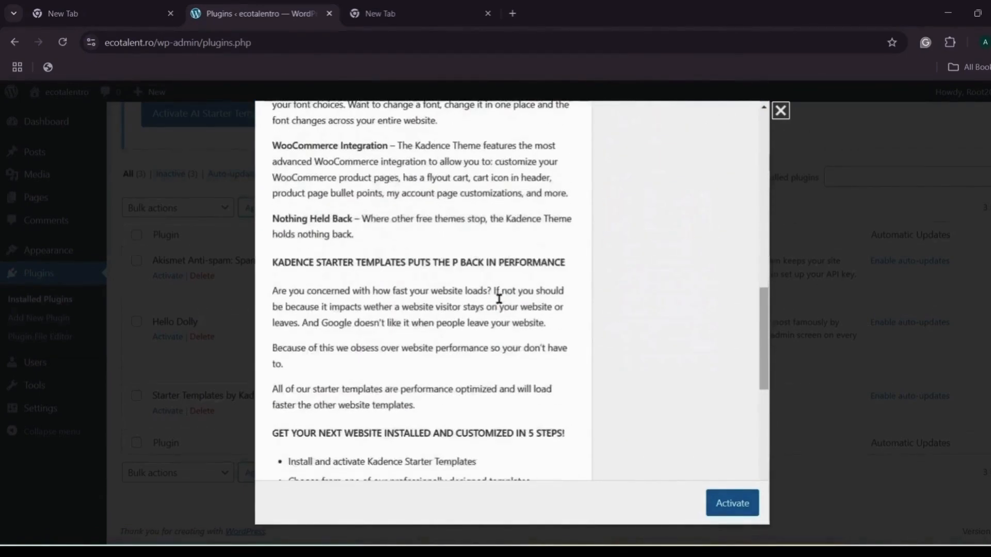
pyautogui.scroll(-3, 500, 303)
pyautogui.scroll(-2, 499, 302)
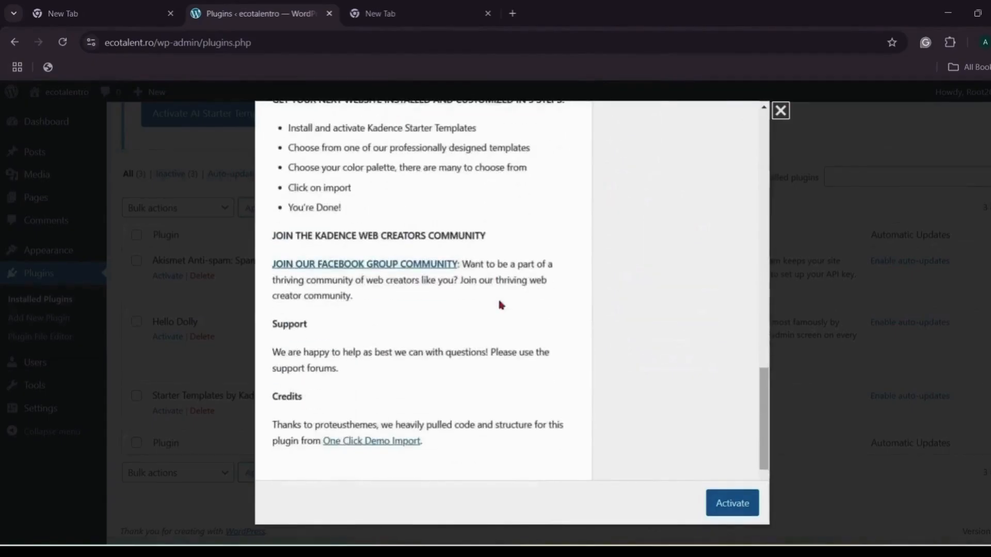
pyautogui.scroll(-2, 498, 299)
pyautogui.scroll(-1, 501, 304)
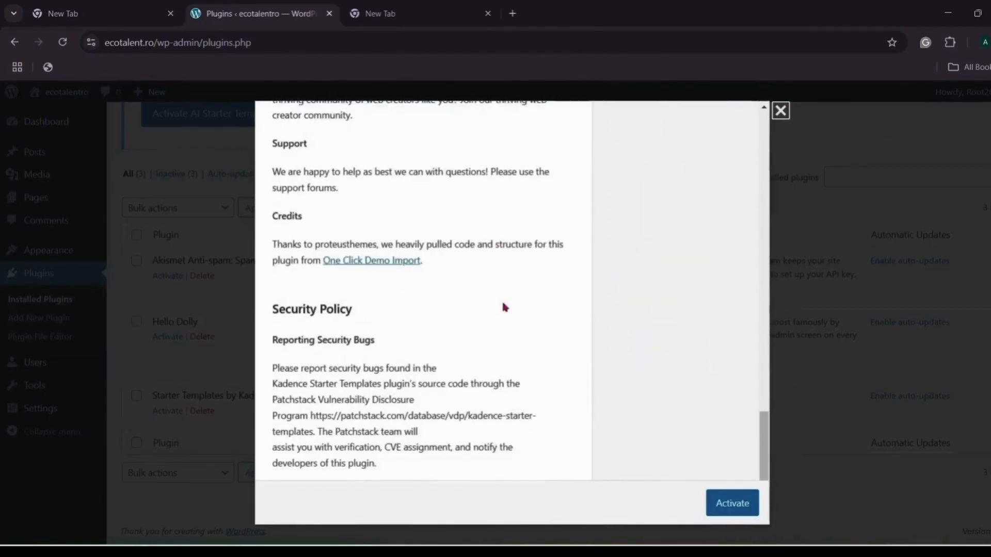
pyautogui.click(729, 502)
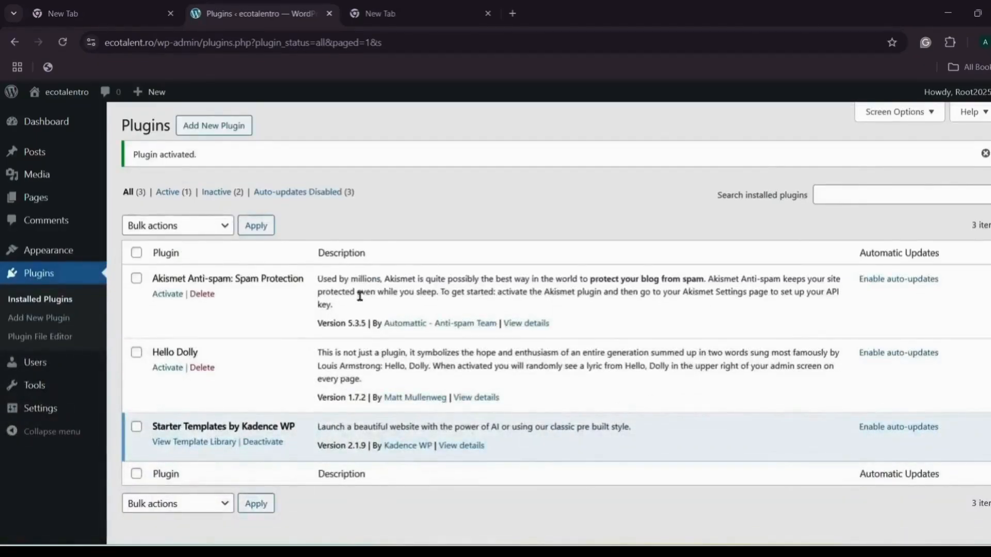
# Step: Open Appearance > Starter Templates and switch the builder filter from Block Editor to Elementor
pyautogui.moveTo(68, 252)
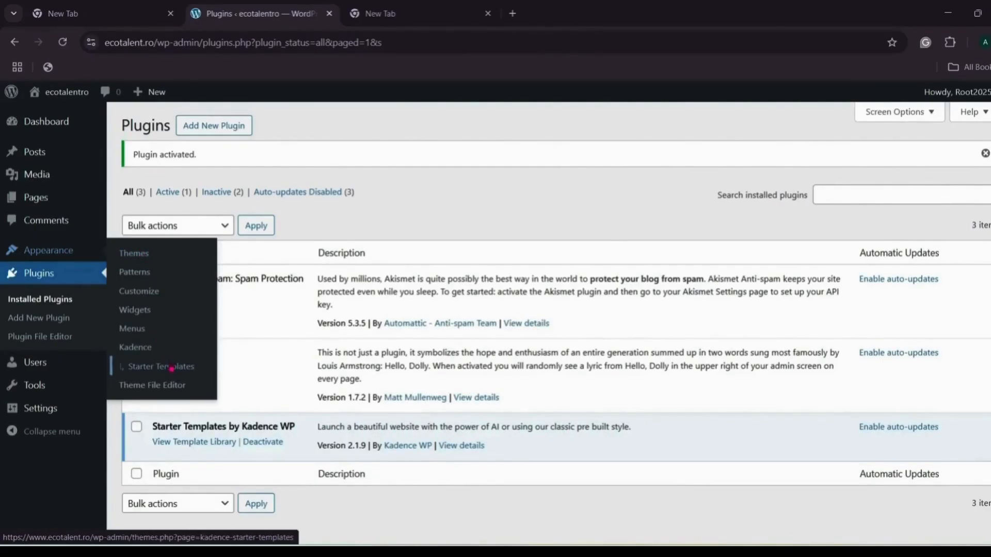
pyautogui.click(172, 368)
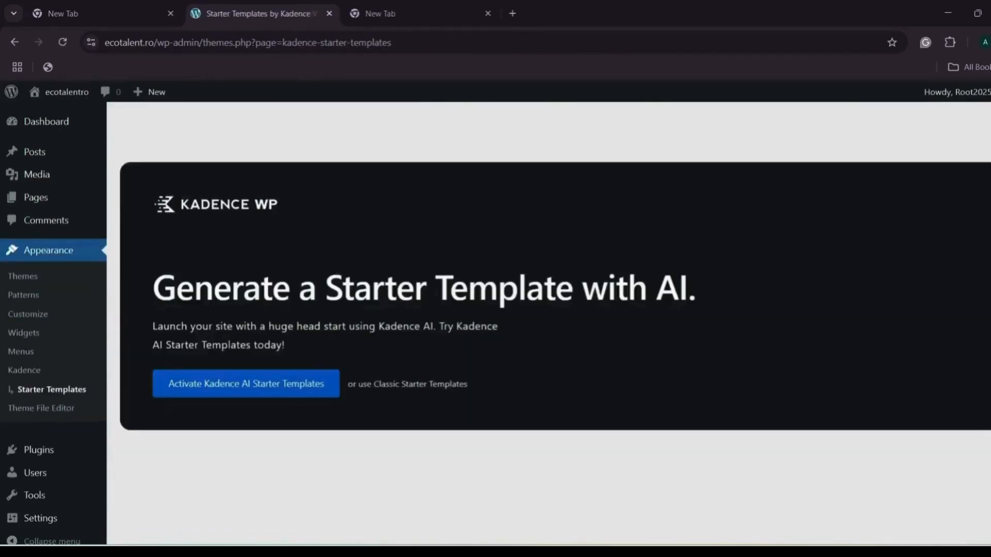
pyautogui.scroll(-1, 405, 287)
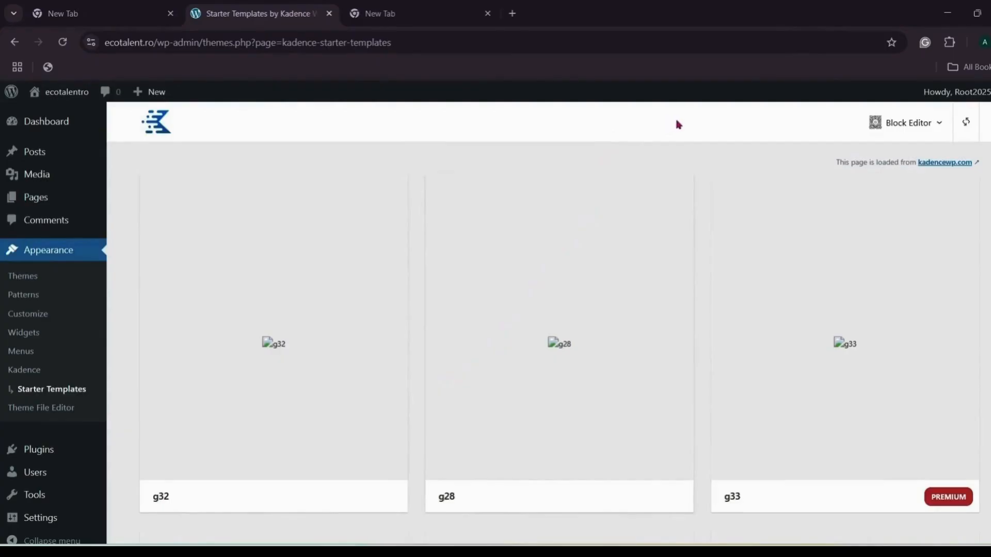
pyautogui.click(927, 125)
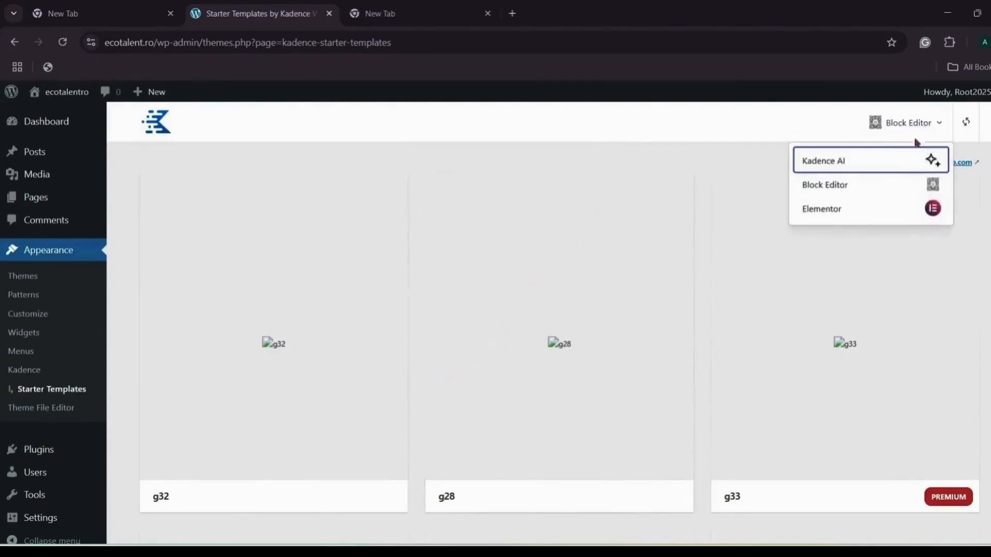
pyautogui.click(861, 207)
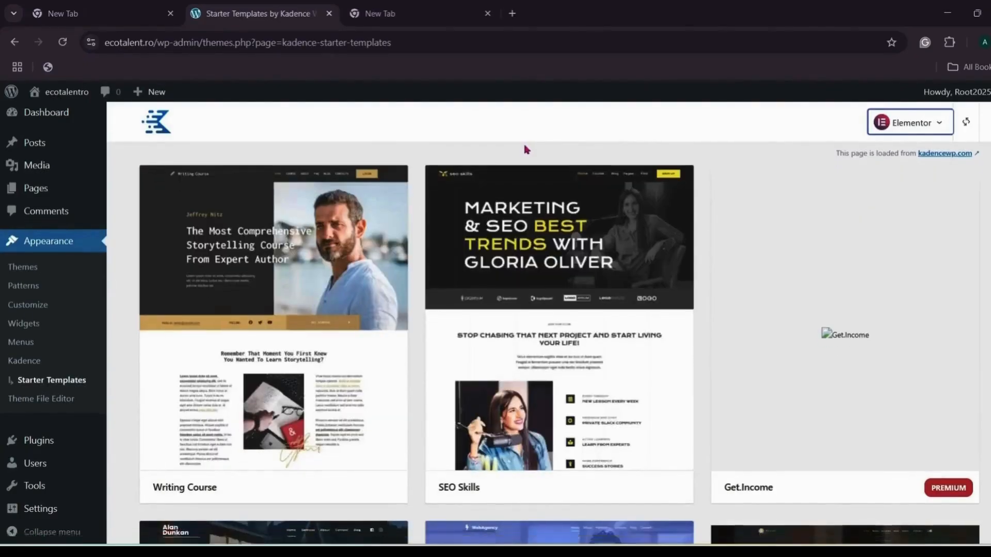
pyautogui.scroll(-5, 524, 147)
pyautogui.scroll(-3, 540, 182)
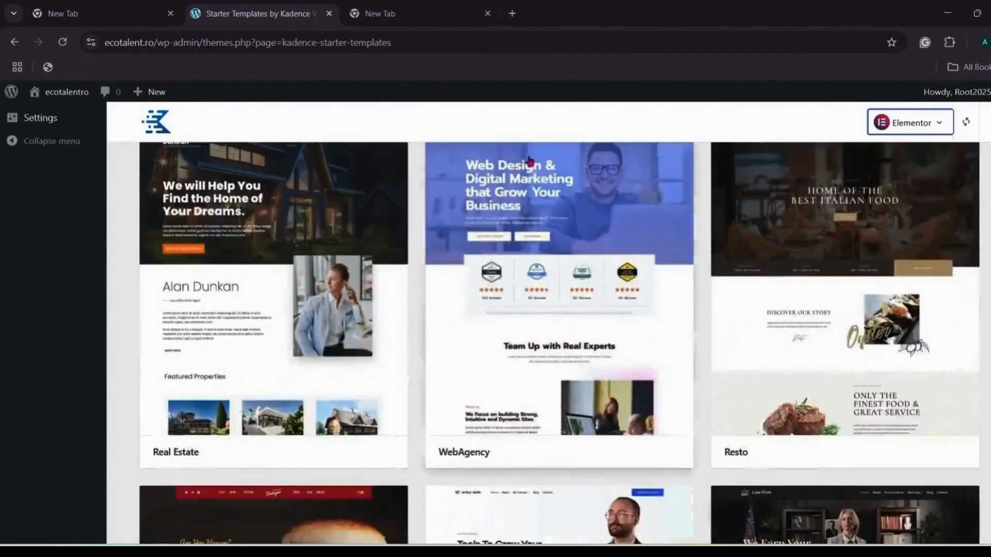
# Step: Select the WebAgency template and scroll through its full-page style preview
pyautogui.click(539, 182)
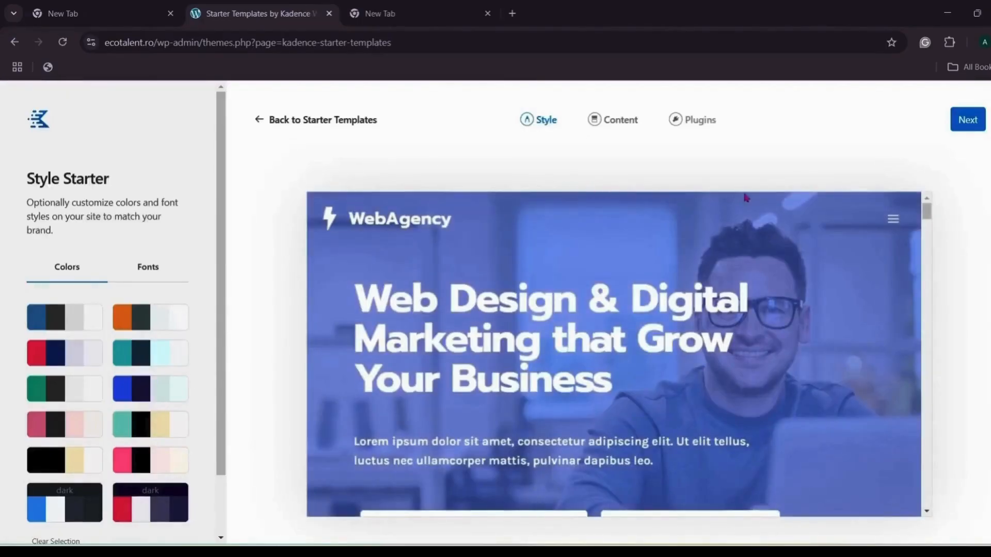
pyautogui.scroll(-10, 756, 273)
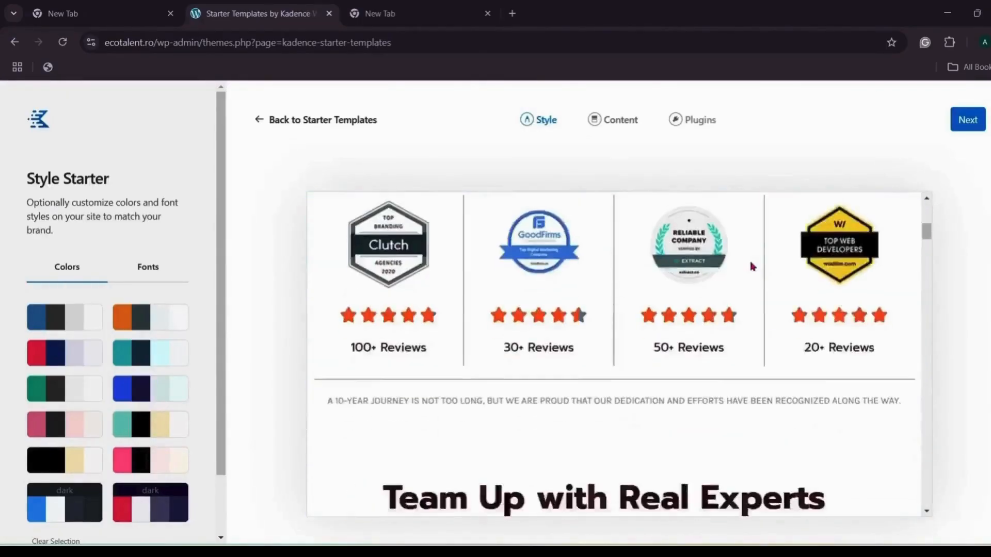
pyautogui.scroll(-15, 751, 267)
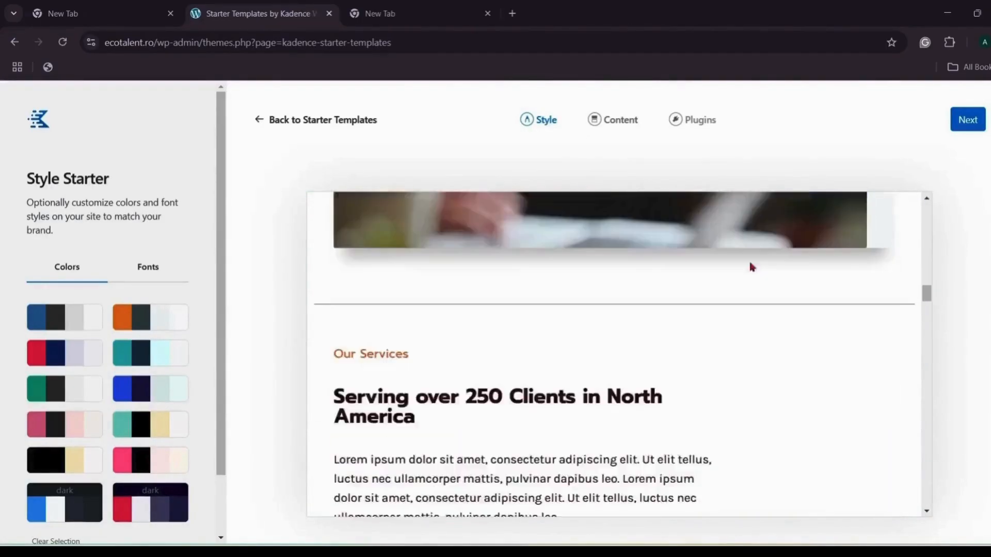
pyautogui.scroll(-15, 751, 266)
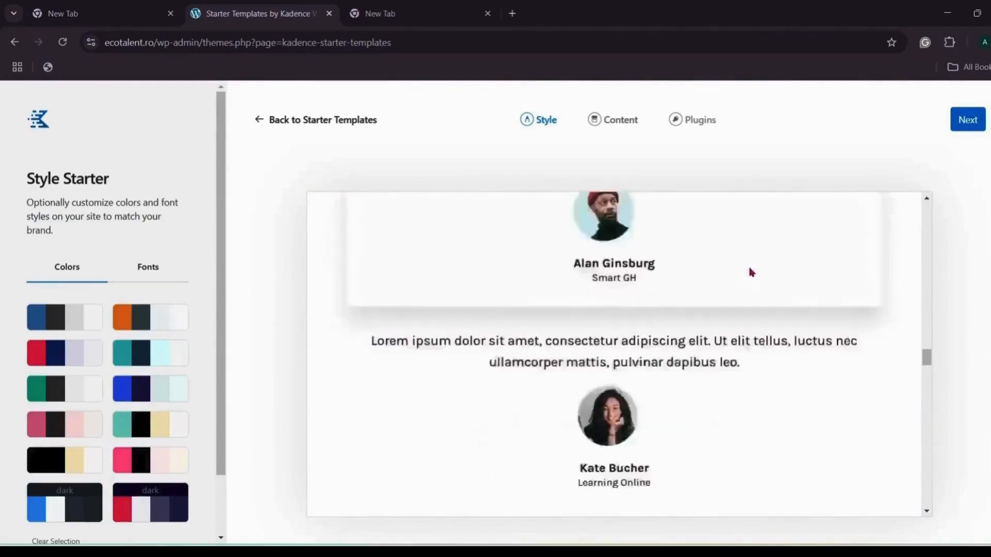
pyautogui.scroll(-15, 751, 272)
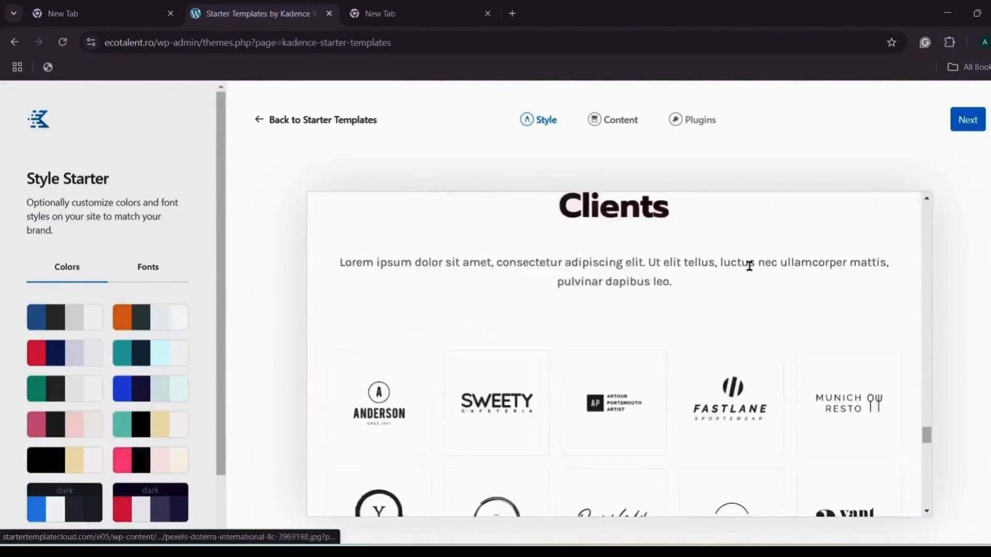
pyautogui.scroll(-15, 750, 274)
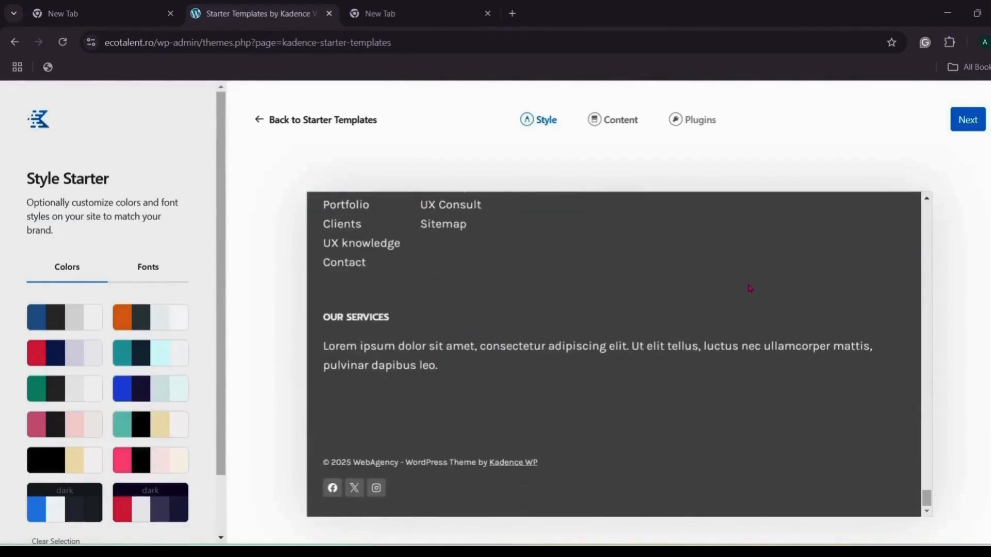
# Step: Set the WebAgency import to Import Full Site, pass the Plugins step, and finish the wizard
pyautogui.click(956, 129)
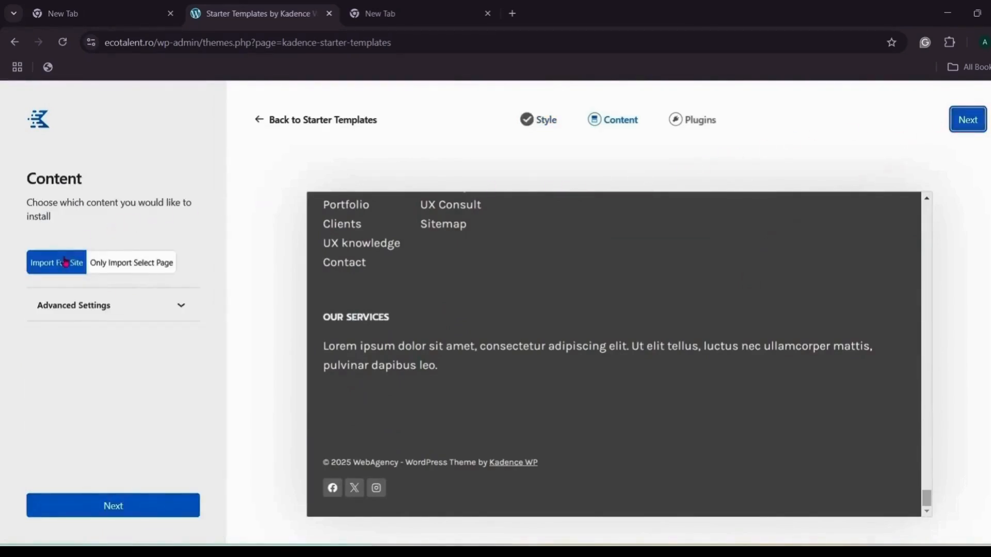
pyautogui.click(181, 306)
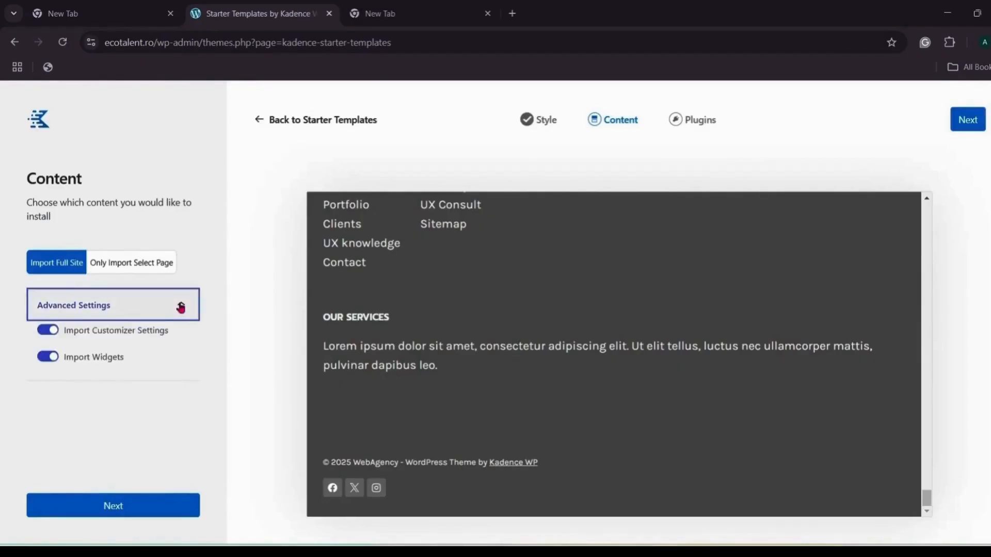
pyautogui.click(69, 268)
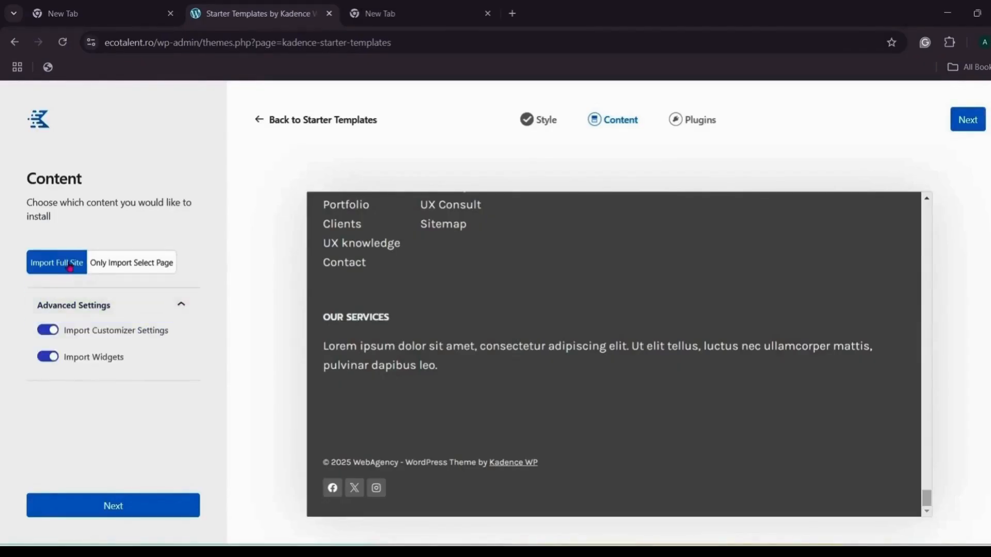
pyautogui.click(132, 506)
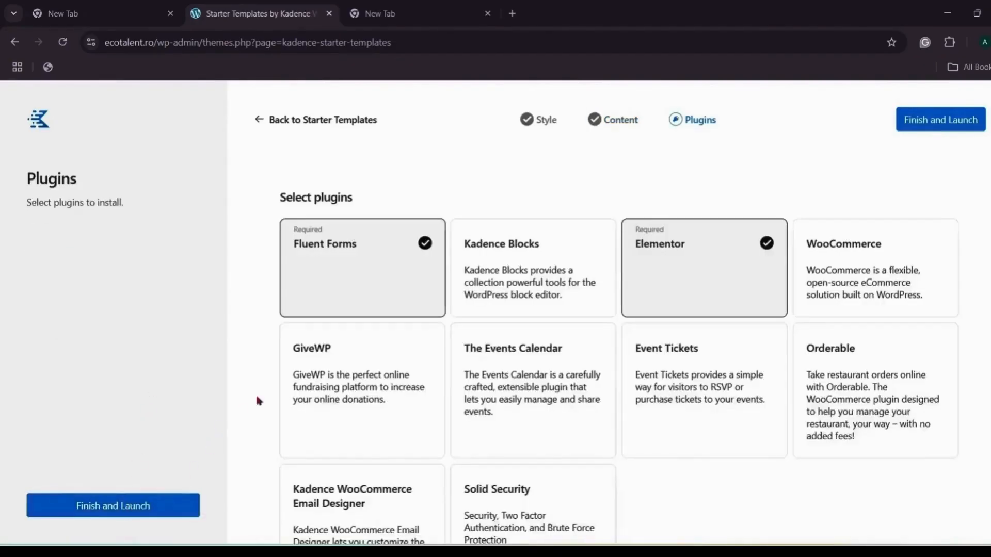
pyautogui.click(140, 504)
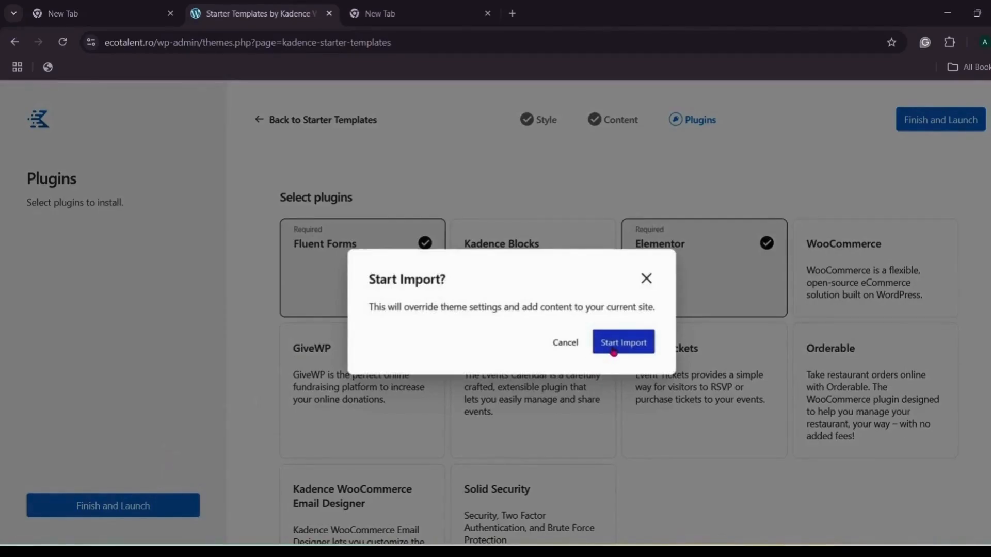
# Step: Start the WebAgency import and, after the Success screen, view the live site
pyautogui.click(614, 351)
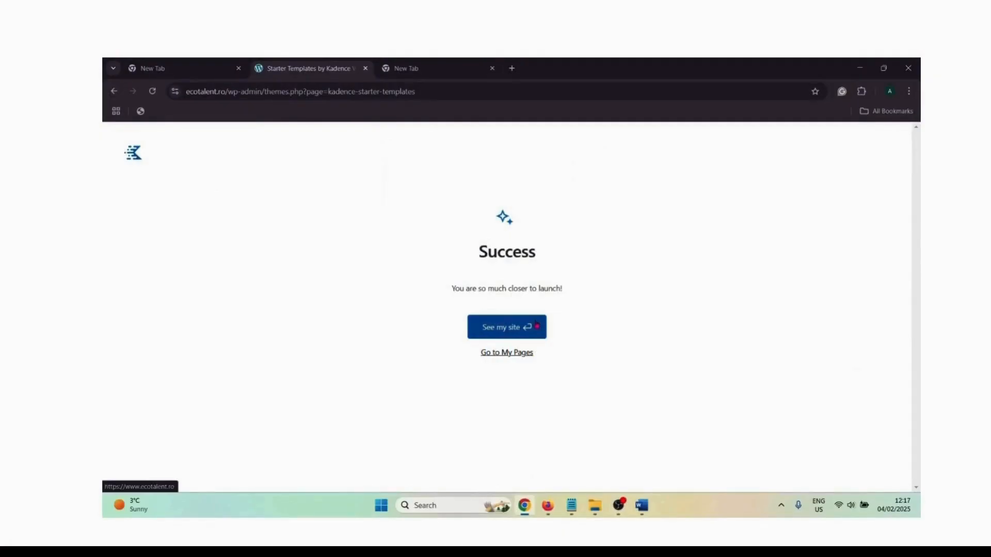
pyautogui.click(536, 326)
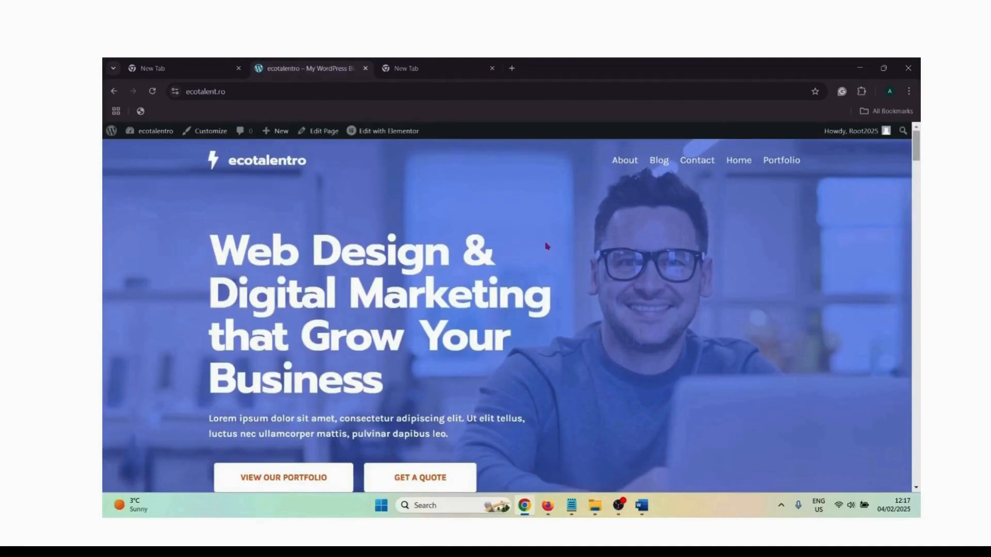
# Step: Scroll the live ecotalentro homepage down to the footer and back to the top
pyautogui.scroll(-4, 547, 244)
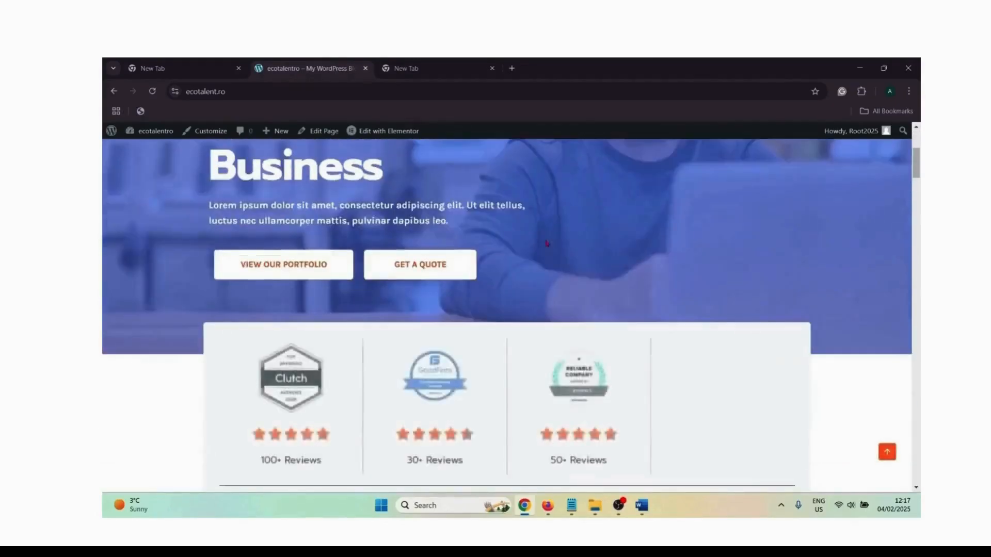
pyautogui.scroll(-5, 546, 241)
pyautogui.scroll(-10, 546, 239)
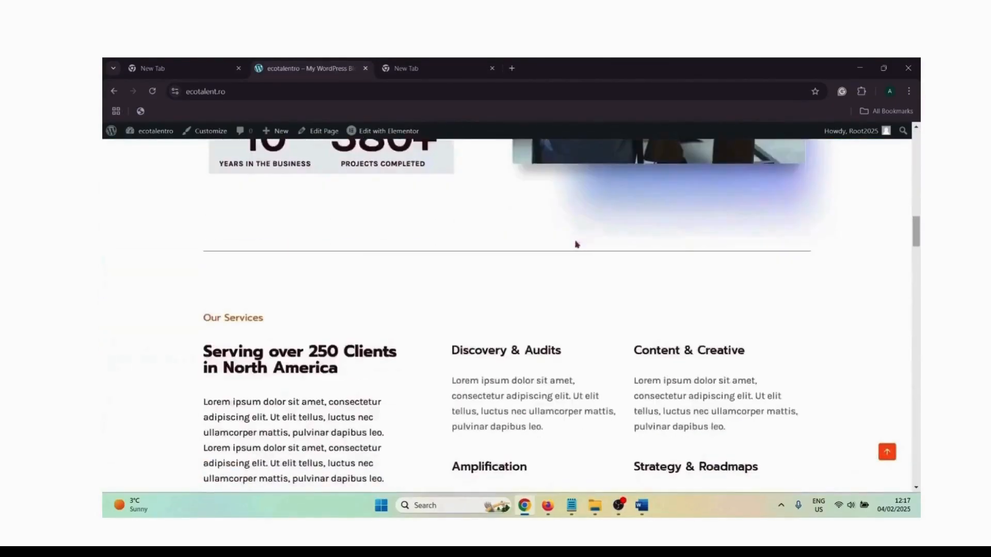
pyautogui.scroll(-10, 598, 246)
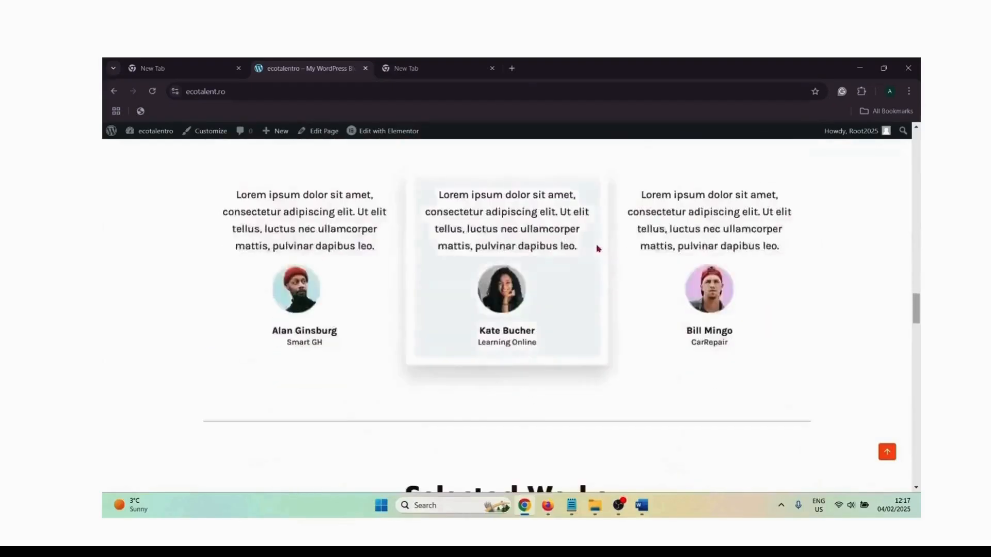
pyautogui.scroll(-12, 599, 248)
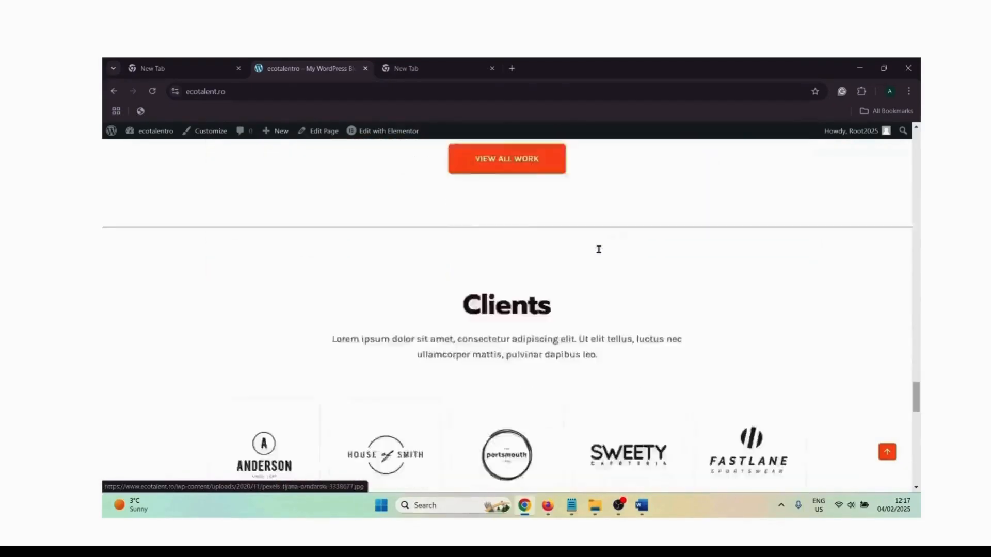
pyautogui.scroll(-10, 600, 255)
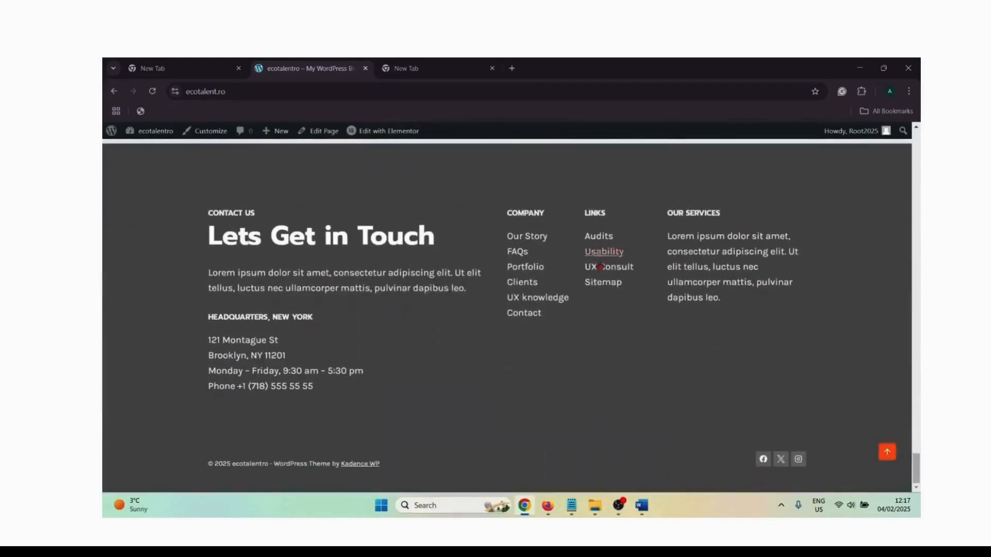
pyautogui.scroll(8, 664, 310)
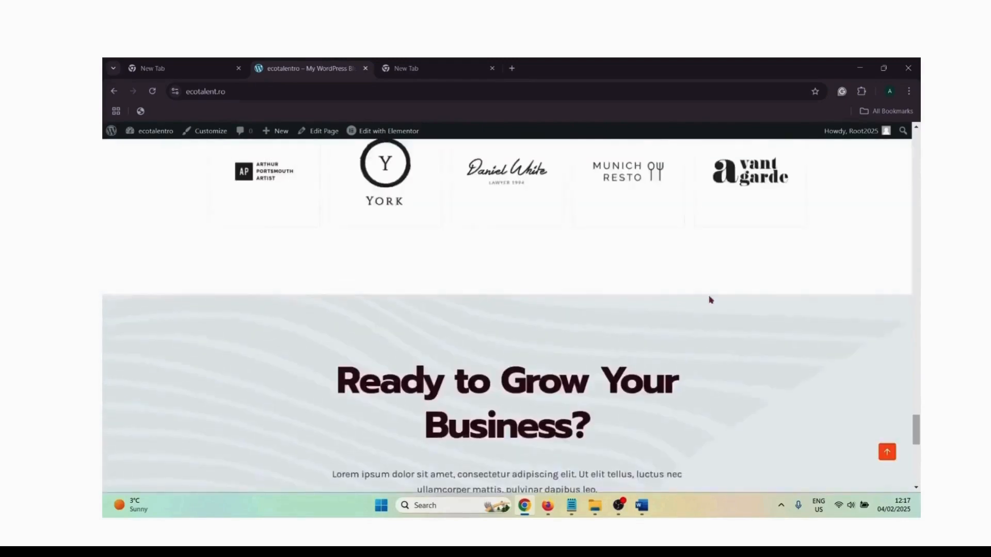
pyautogui.scroll(3, 711, 300)
pyautogui.moveTo(916, 418); pyautogui.dragTo(917, 145)
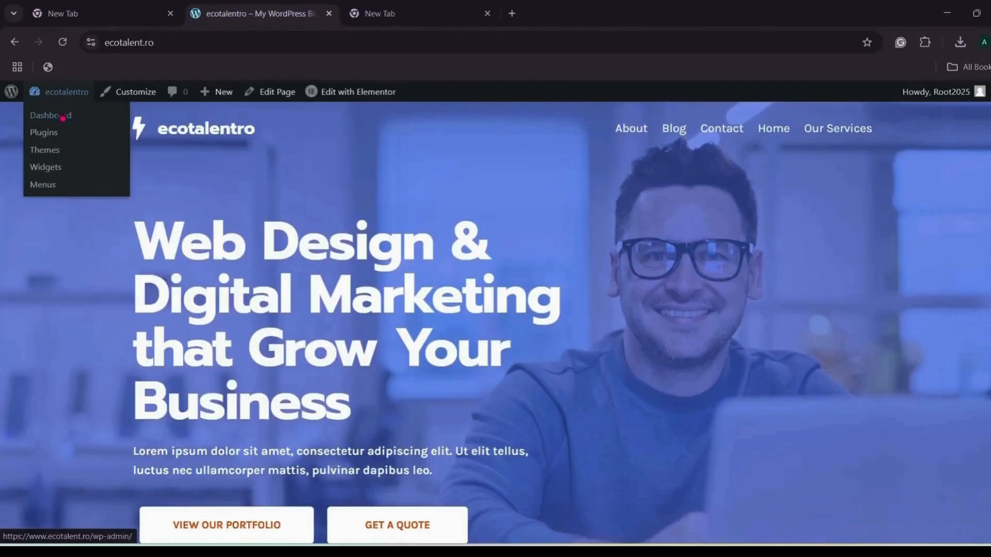
# Step: Open the Customizer's Header panel and go to the logo's Site Identity settings
pyautogui.click(62, 113)
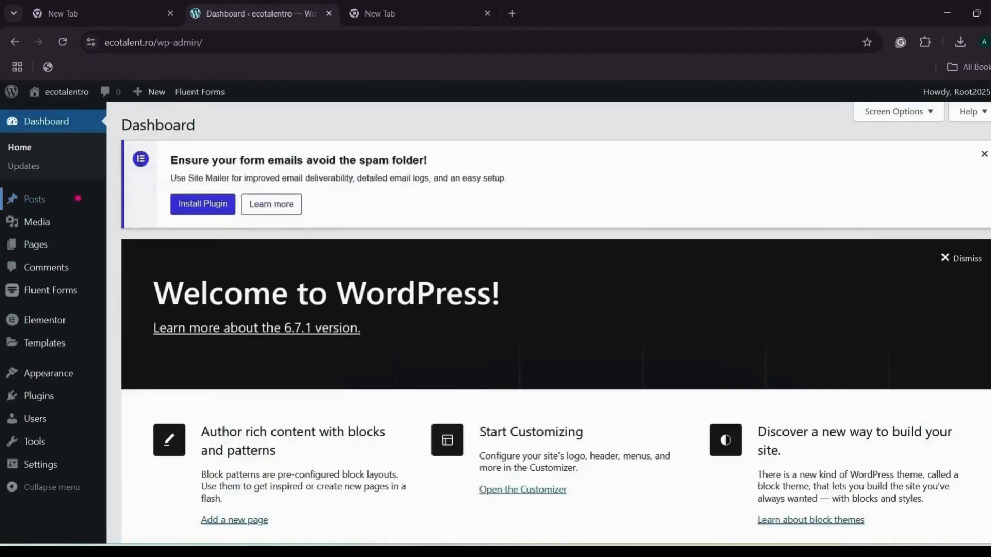
pyautogui.moveTo(69, 380)
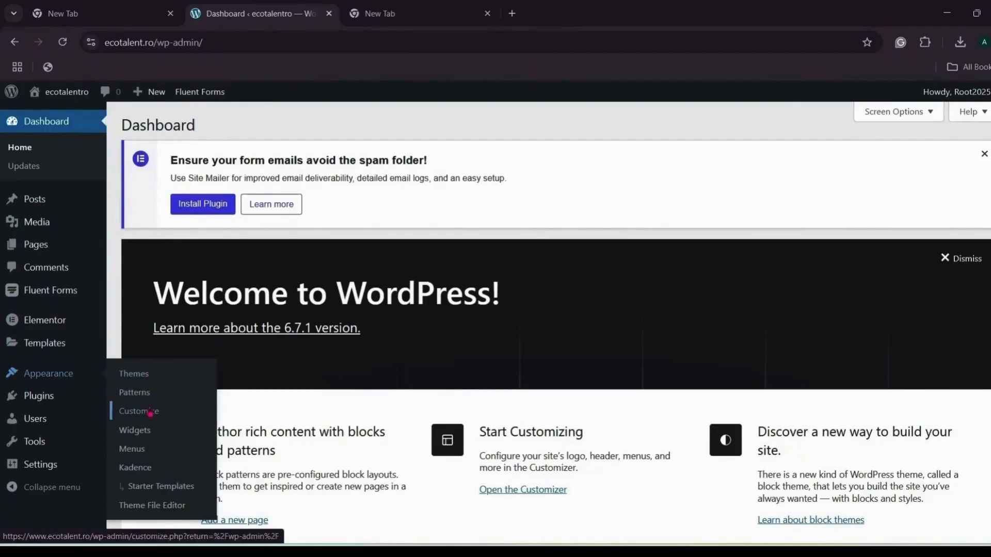
pyautogui.click(149, 413)
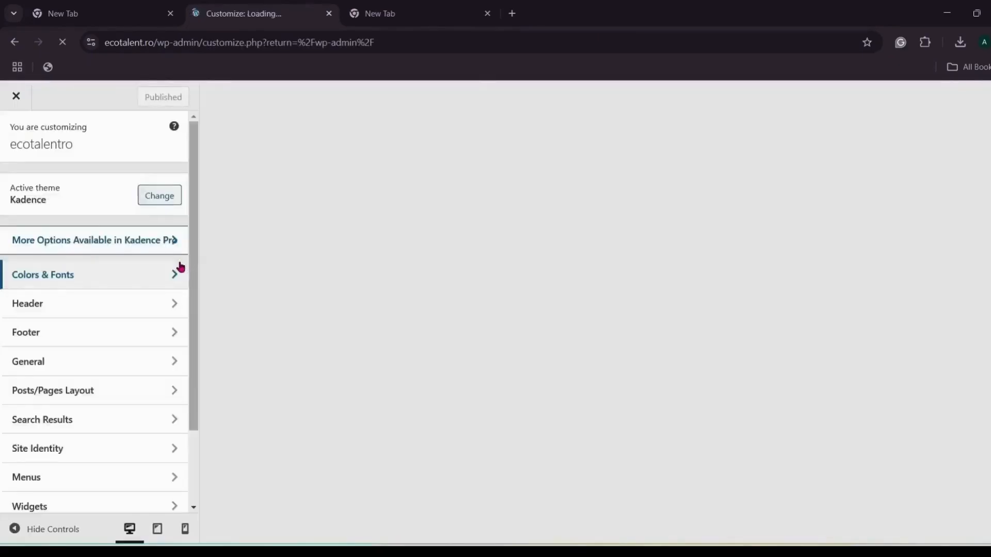
pyautogui.click(167, 304)
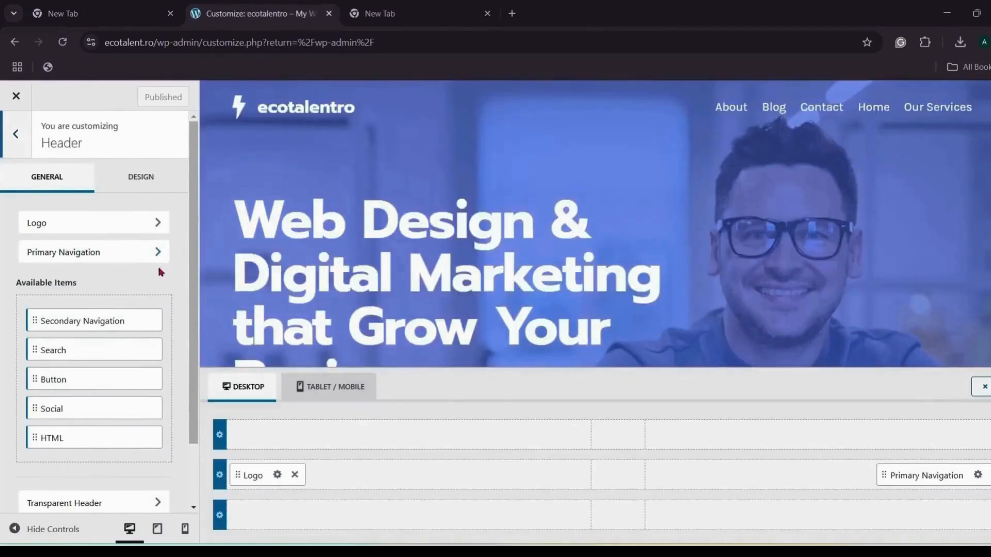
pyautogui.scroll(-1, 146, 272)
pyautogui.scroll(1, 146, 273)
pyautogui.click(154, 223)
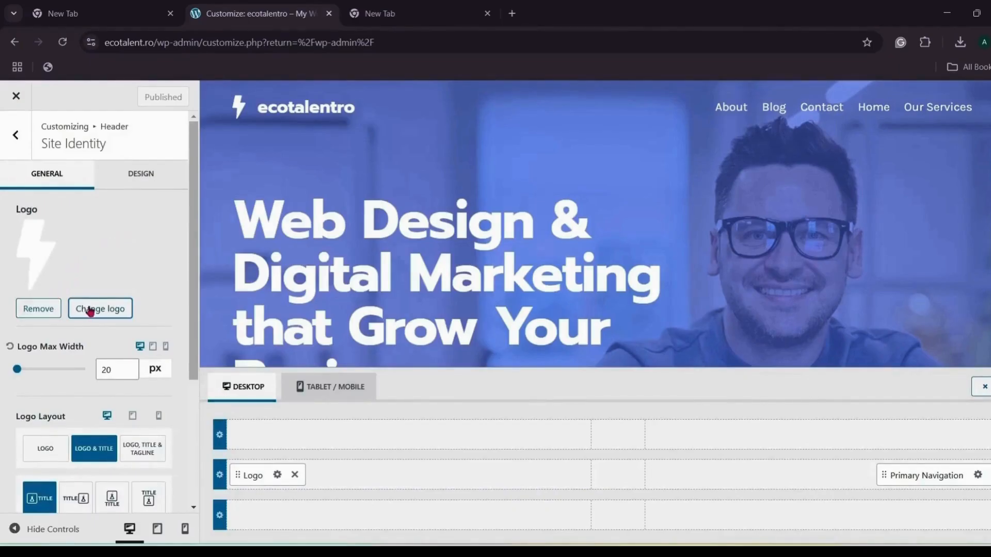
# Step: Switch the header to logo only and upload Ecotalent Logo.png, uncropped, with alt text 'Ecotalent Logo'
pyautogui.click(47, 447)
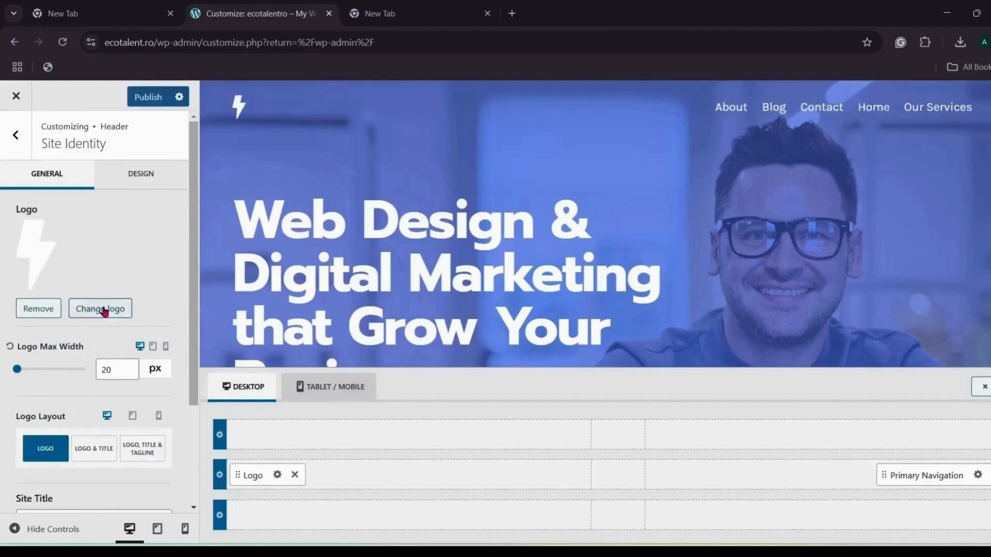
pyautogui.click(104, 309)
pyautogui.click(57, 147)
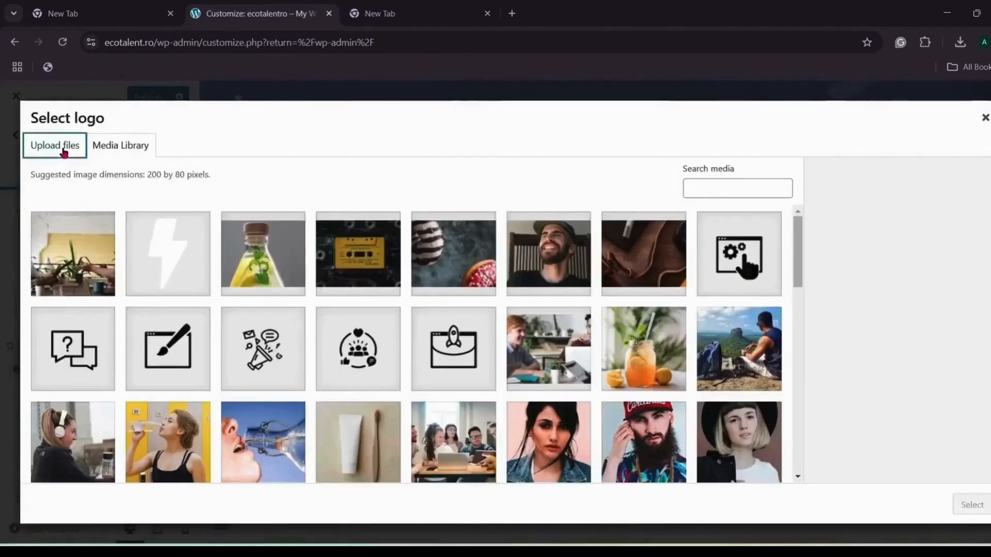
pyautogui.click(508, 328)
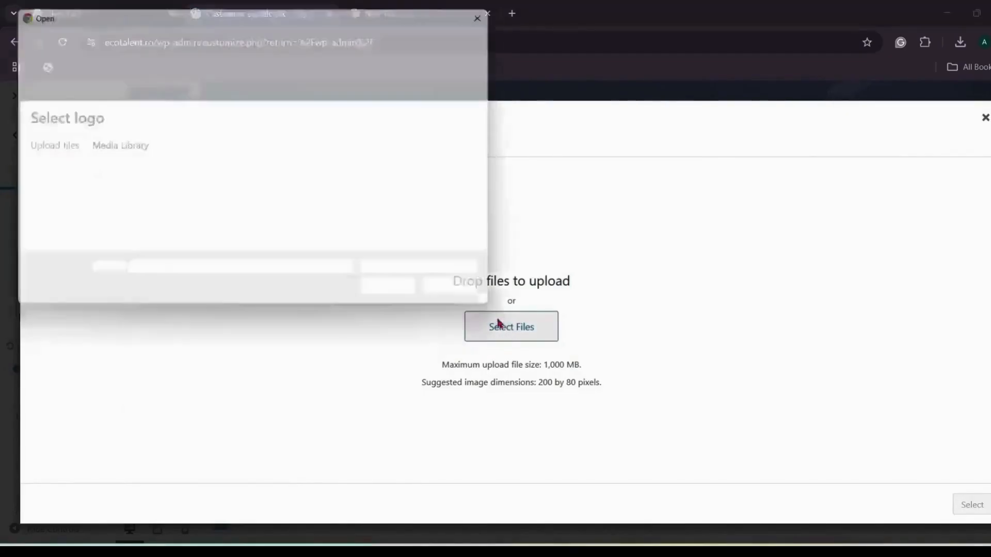
pyautogui.click(385, 109)
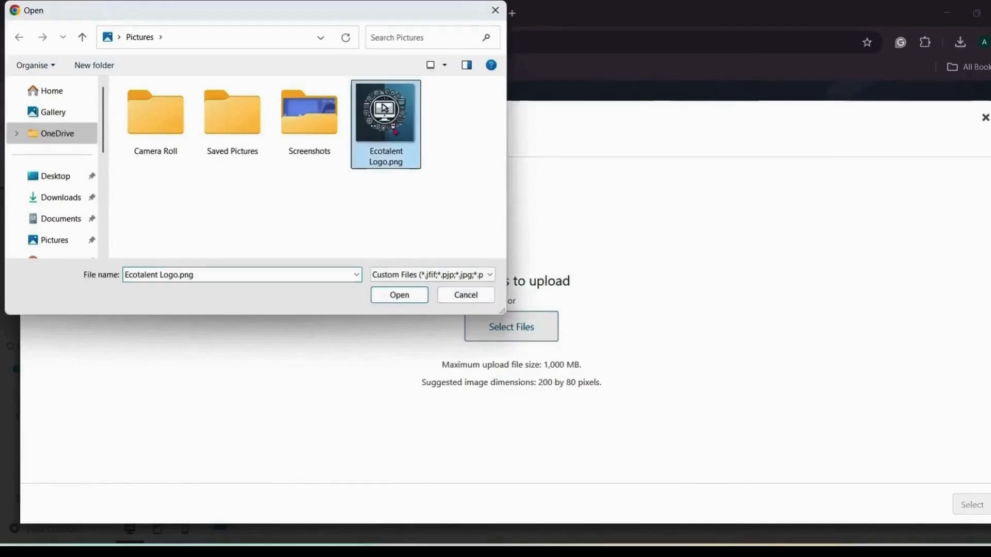
pyautogui.click(400, 296)
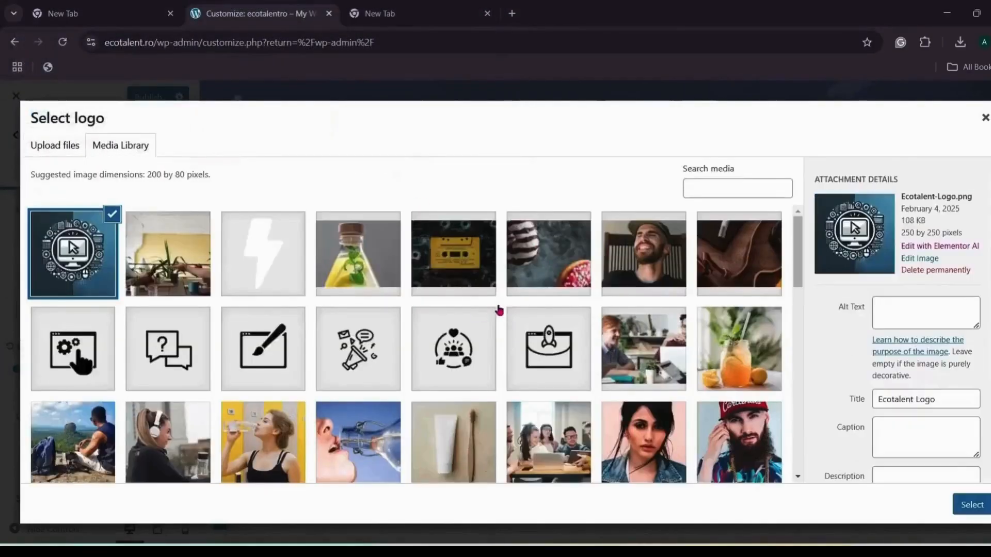
pyautogui.click(916, 307)
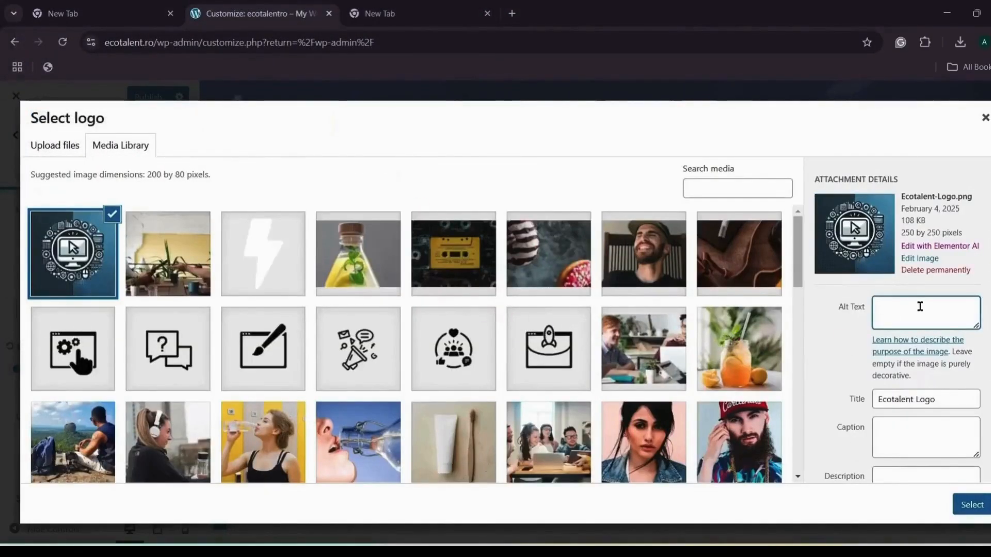
pyautogui.write('Ecota')
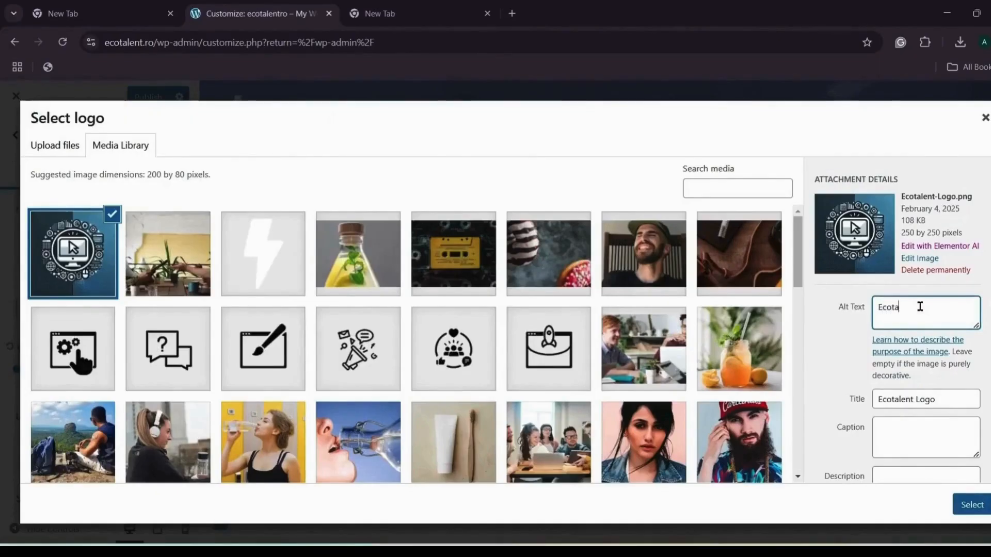
pyautogui.write('lent Logo')
pyautogui.click(969, 511)
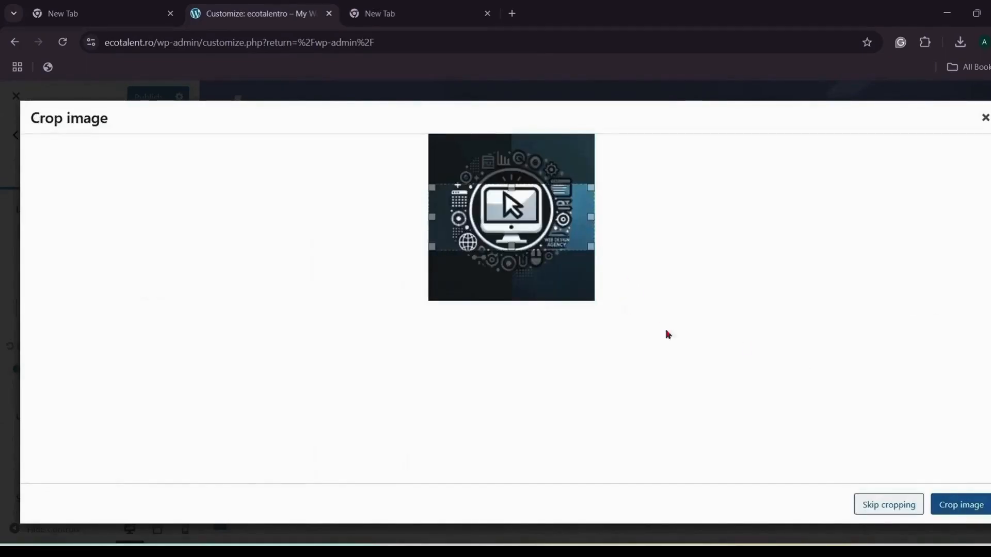
pyautogui.click(874, 502)
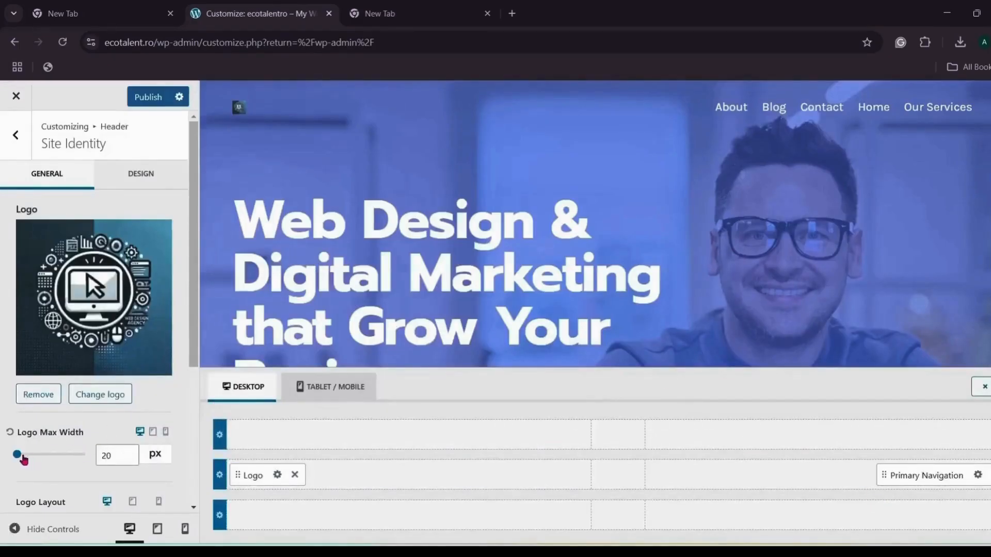
# Step: Set the logo max width to 60 px and publish the header changes
pyautogui.moveTo(22, 459); pyautogui.dragTo(57, 457)
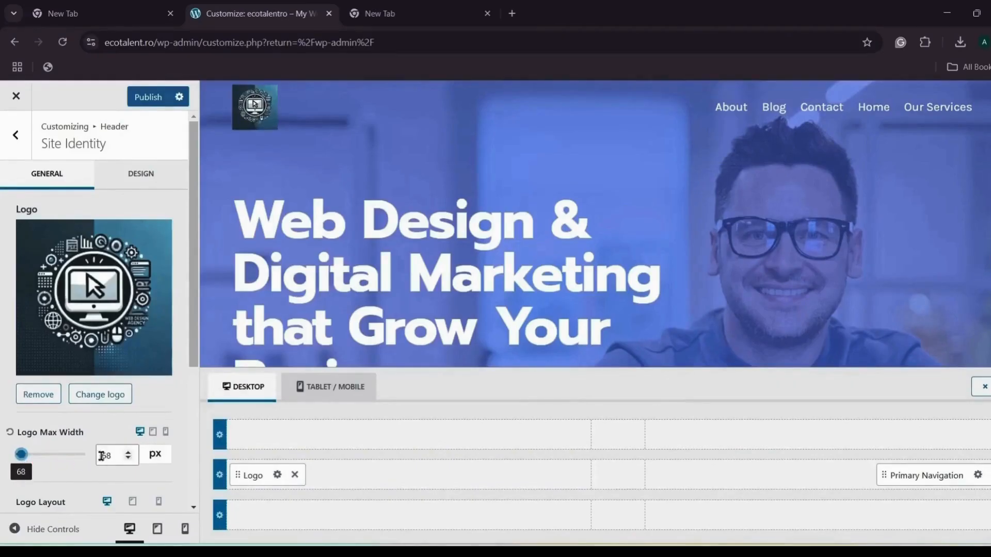
pyautogui.click(121, 455)
pyautogui.press('BackSpace')
pyautogui.write('0')
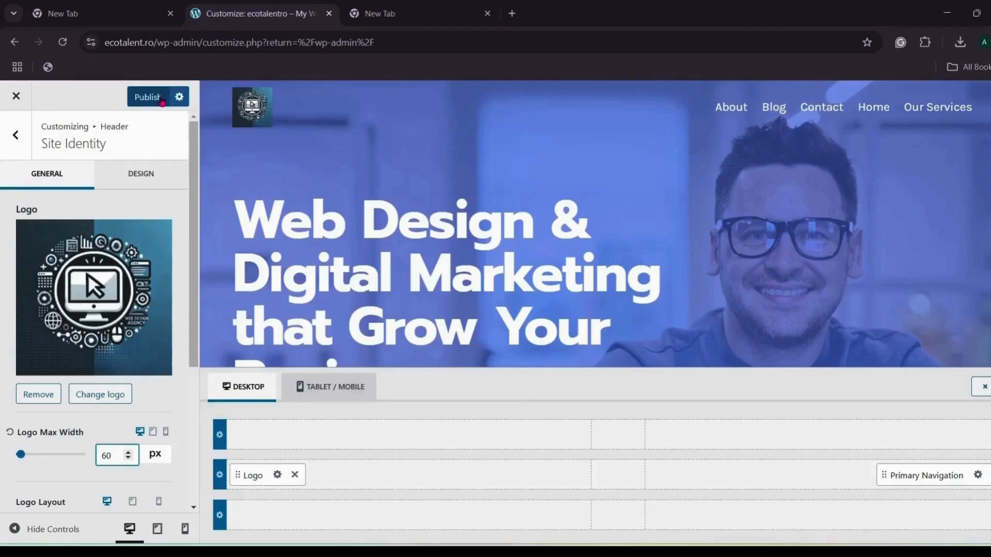
pyautogui.click(162, 99)
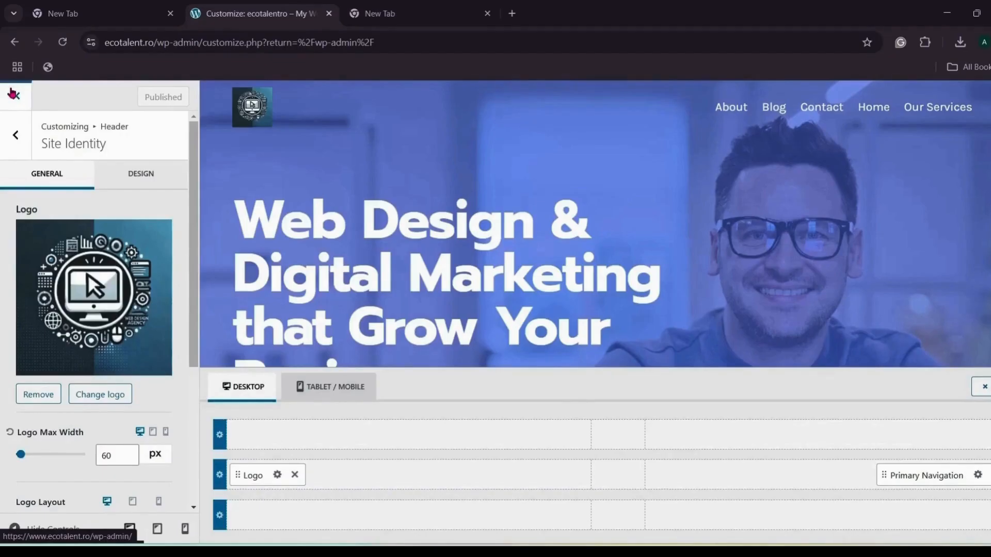
# Step: Create a new page titled 'Our Services' from All Pages and open it in Elementor
pyautogui.click(12, 93)
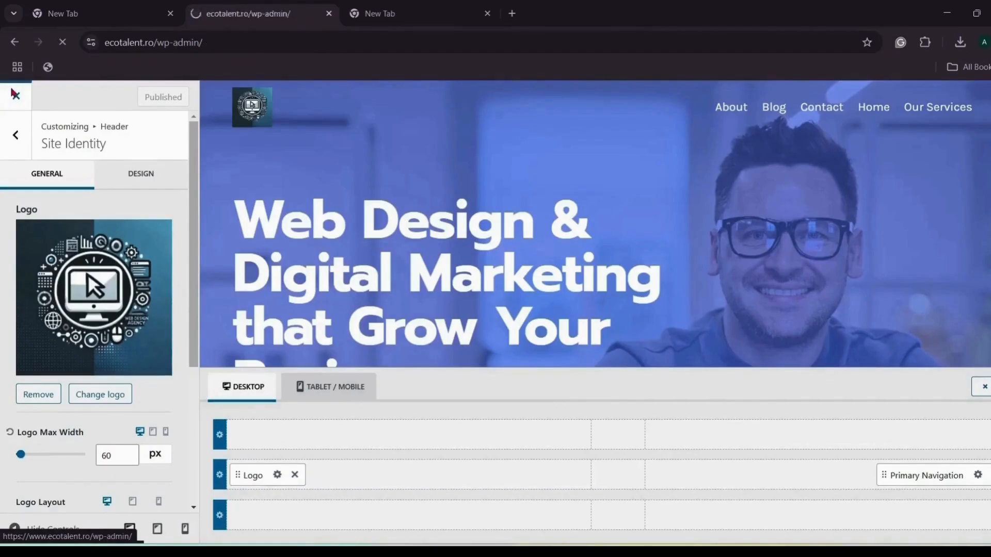
pyautogui.moveTo(37, 245)
pyautogui.click(115, 249)
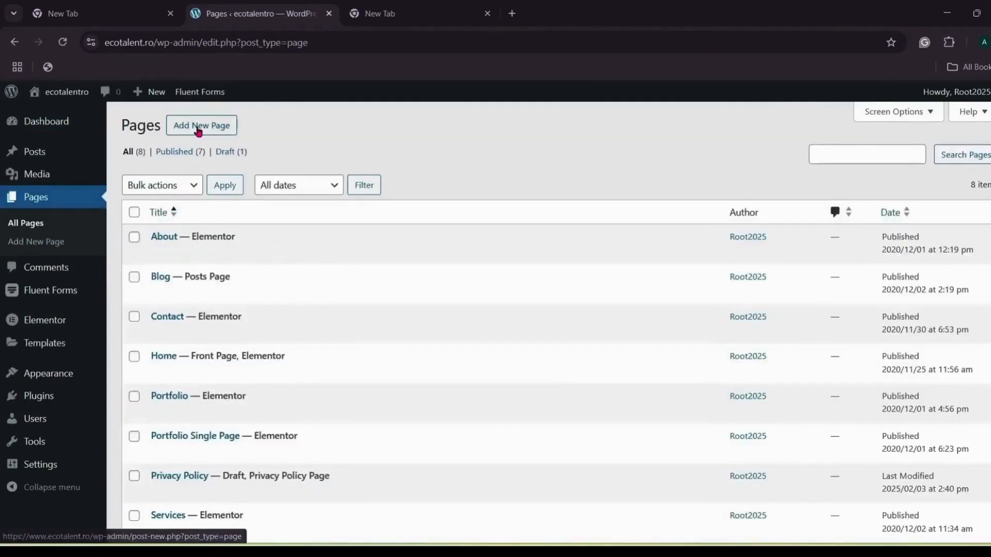
pyautogui.click(199, 130)
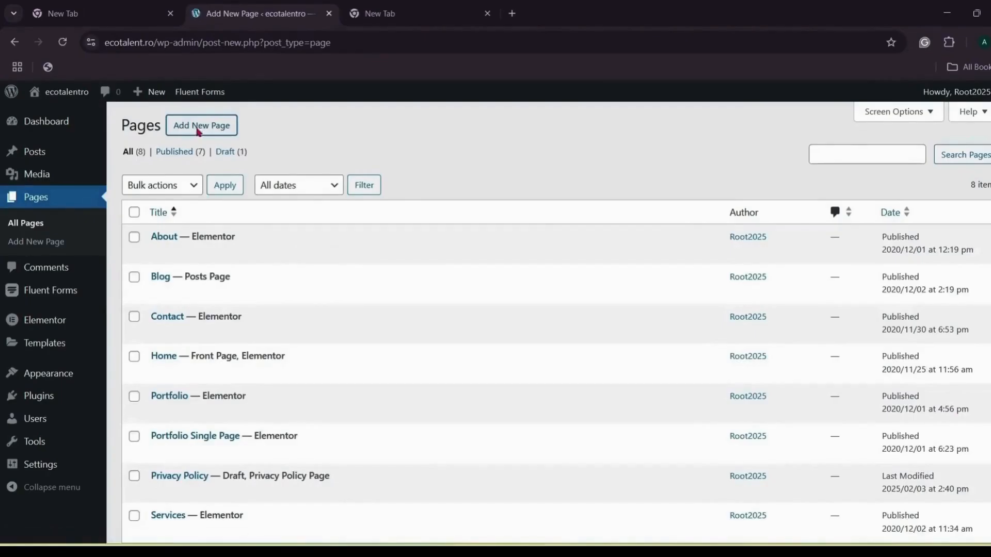
pyautogui.write('O')
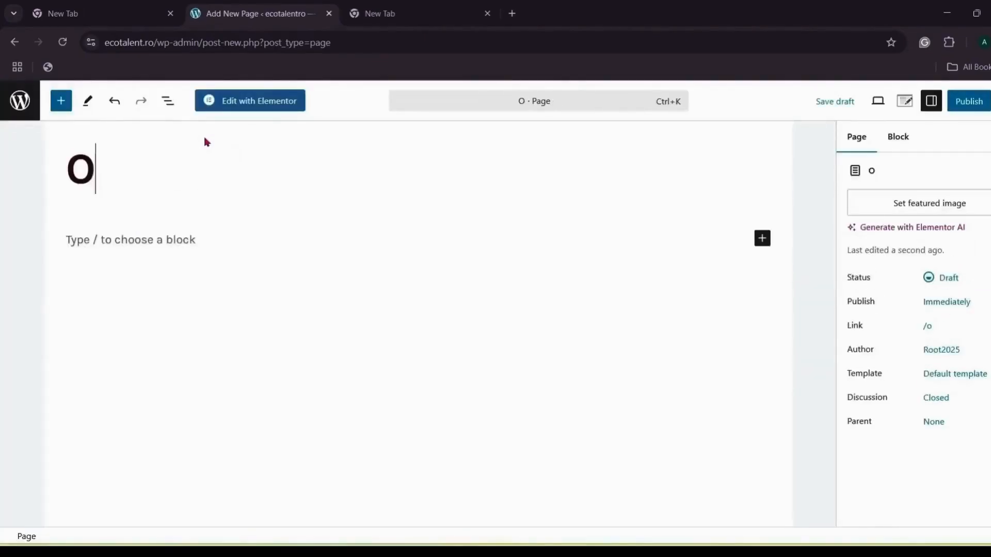
pyautogui.write('ur Services')
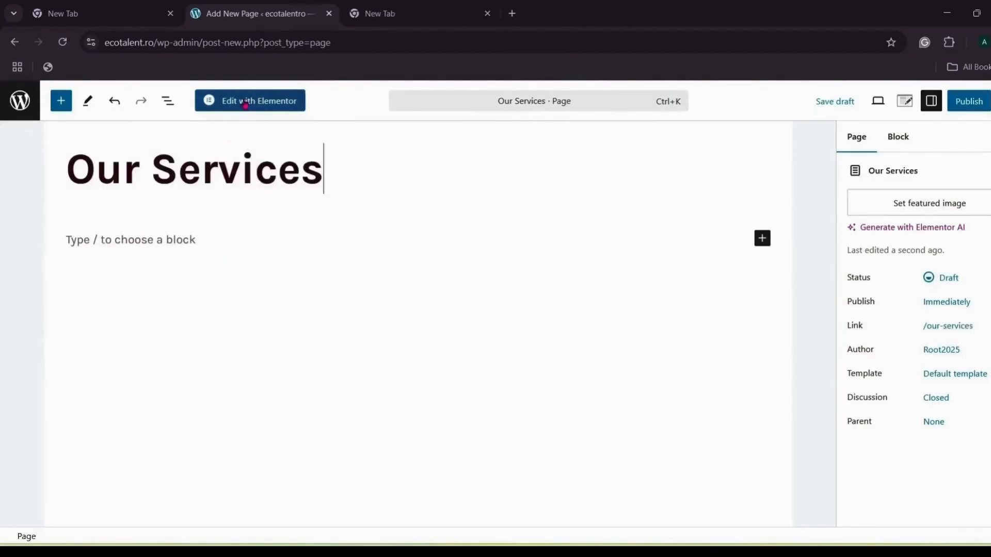
pyautogui.click(250, 101)
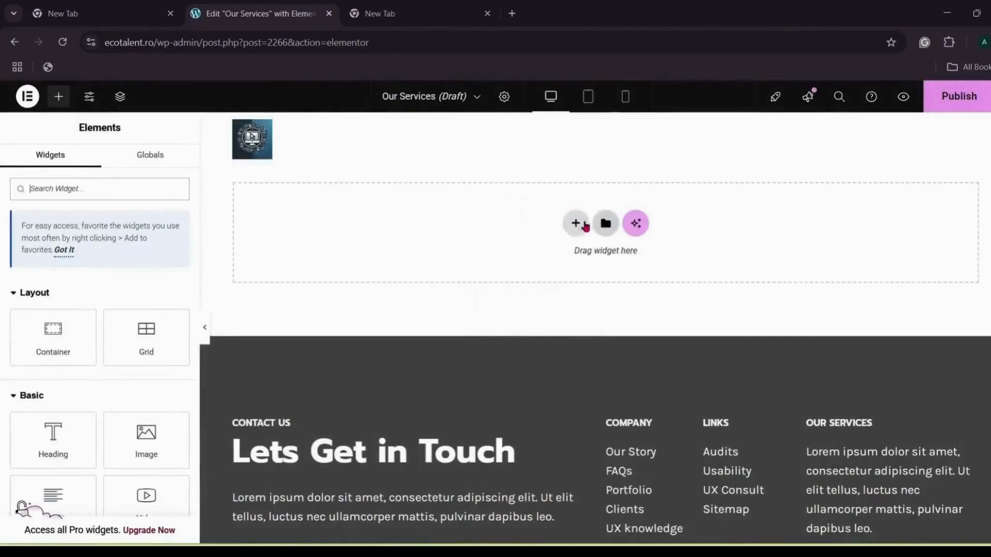
# Step: Add three single-column flexbox containers to the empty page
pyautogui.click(576, 221)
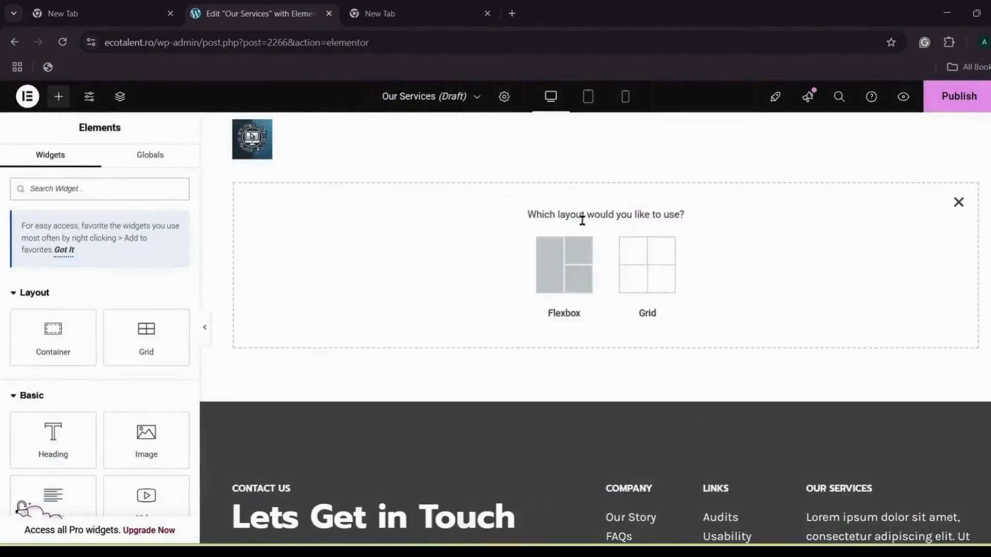
pyautogui.click(564, 265)
pyautogui.click(439, 255)
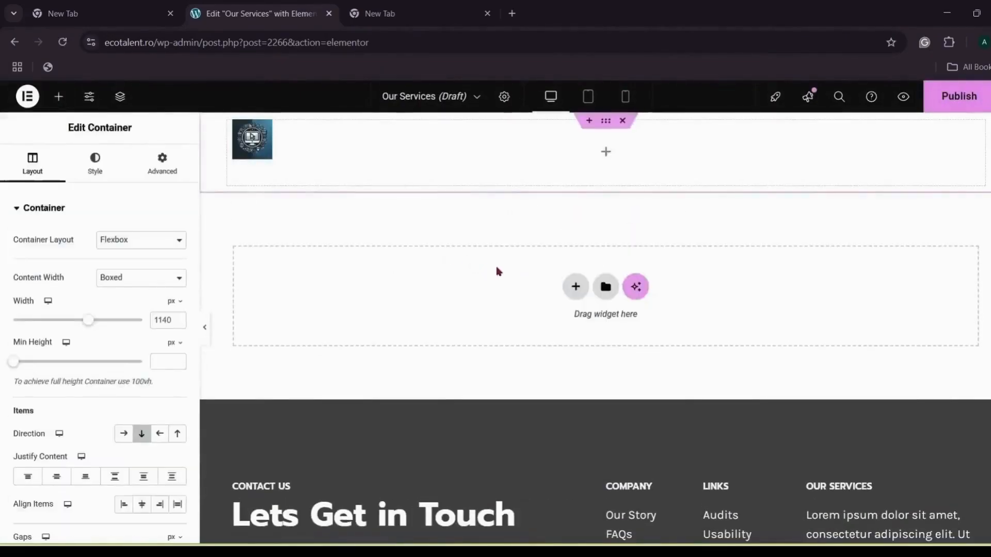
pyautogui.click(575, 285)
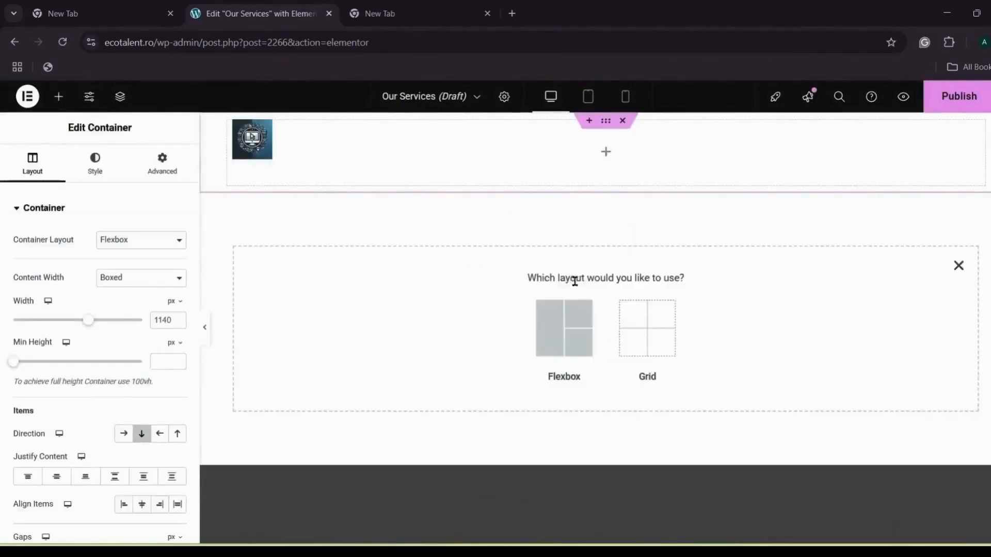
pyautogui.click(569, 318)
pyautogui.click(439, 316)
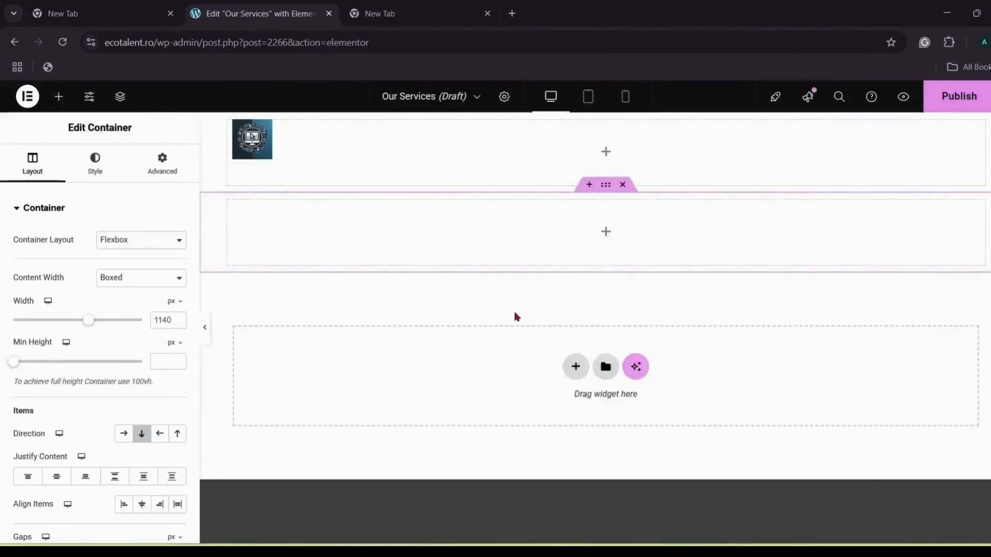
pyautogui.click(578, 363)
pyautogui.click(566, 397)
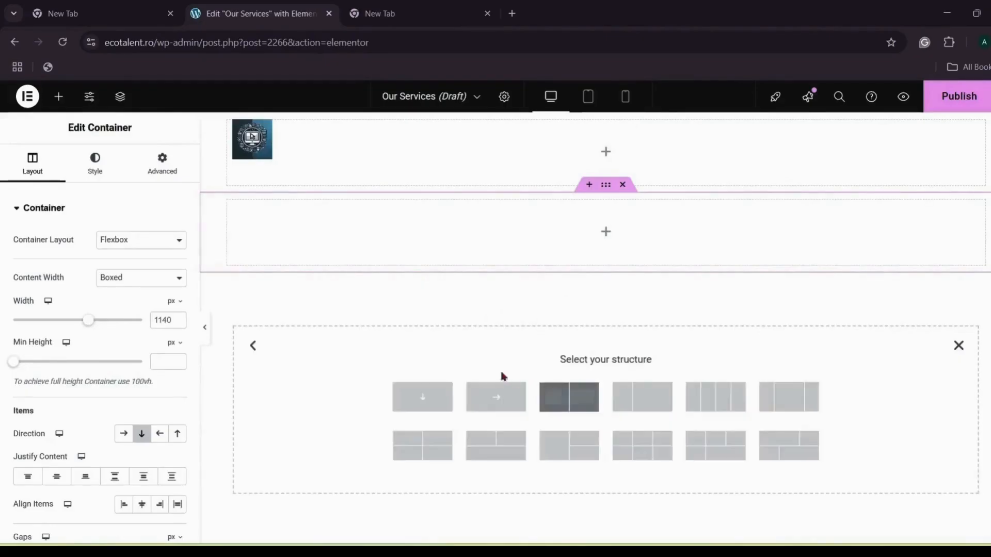
pyautogui.click(435, 399)
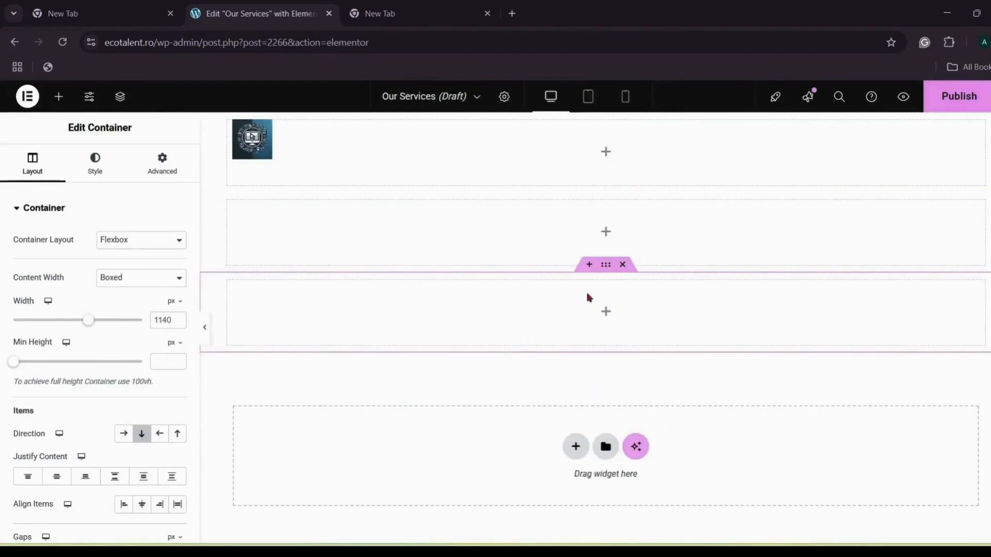
# Step: Add a Text Editor widget reading 'Our Services', 'Web Design & Development', 'Digital Marketing', 'SEO' on separate lines
pyautogui.click(607, 311)
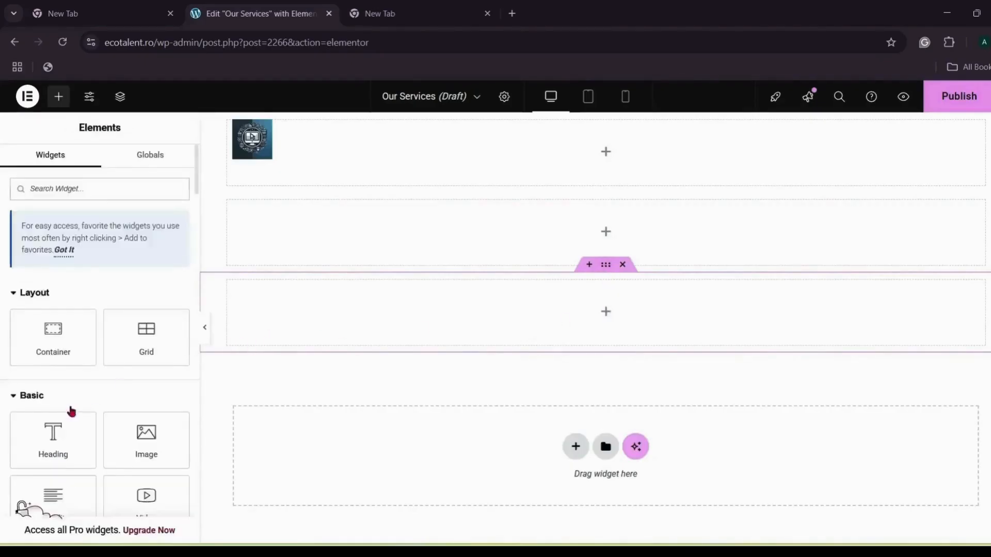
pyautogui.scroll(-3, 77, 454)
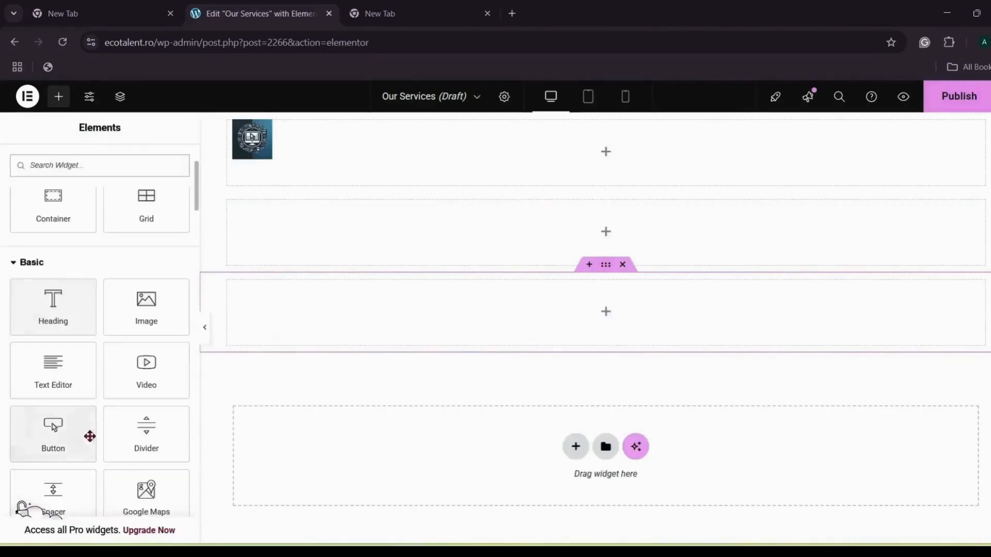
pyautogui.click(55, 370)
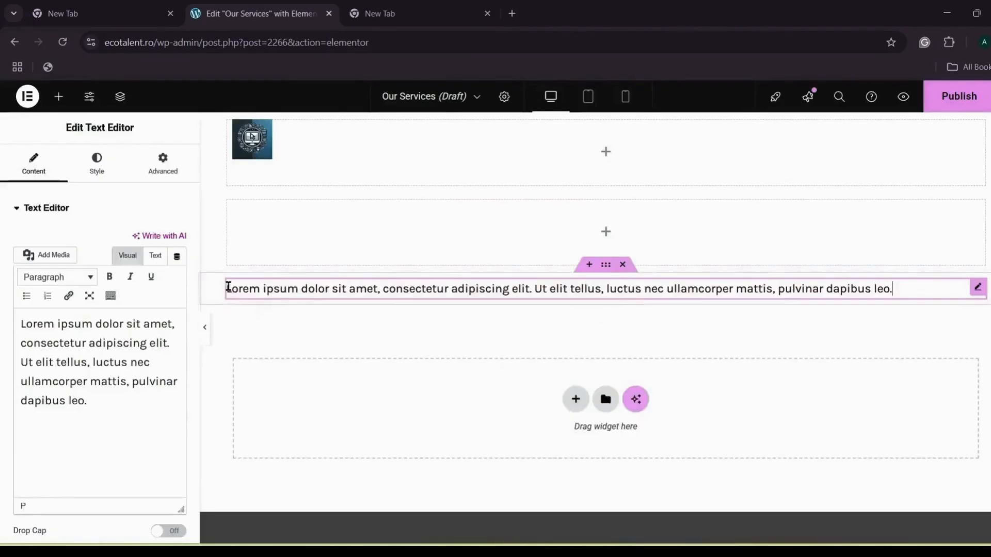
pyautogui.tripleClick(228, 288)
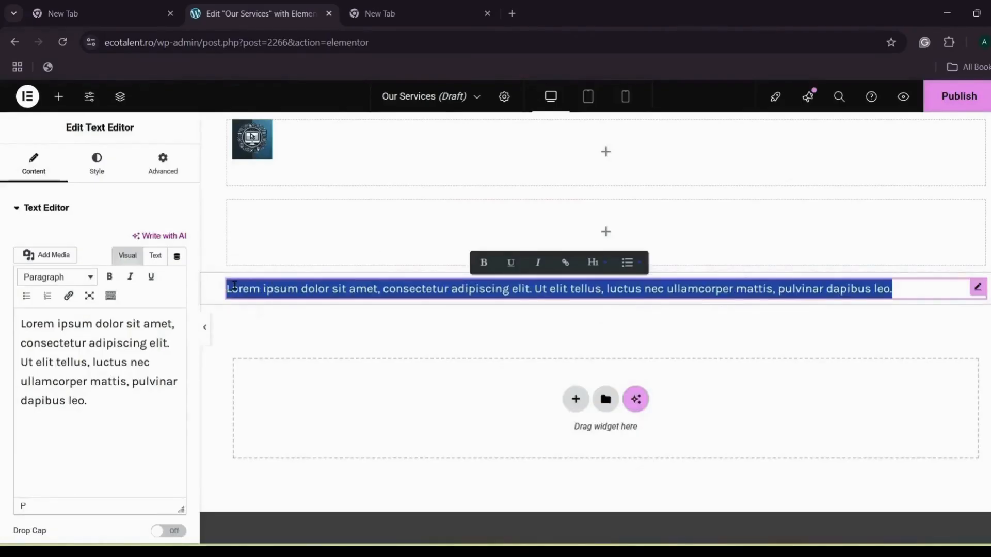
pyautogui.write('Our S')
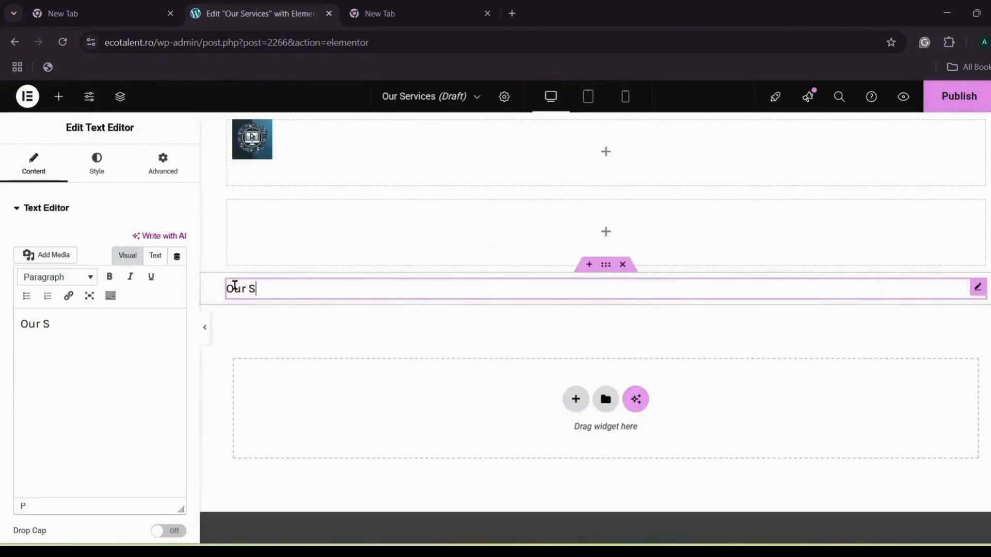
pyautogui.write('ervices')
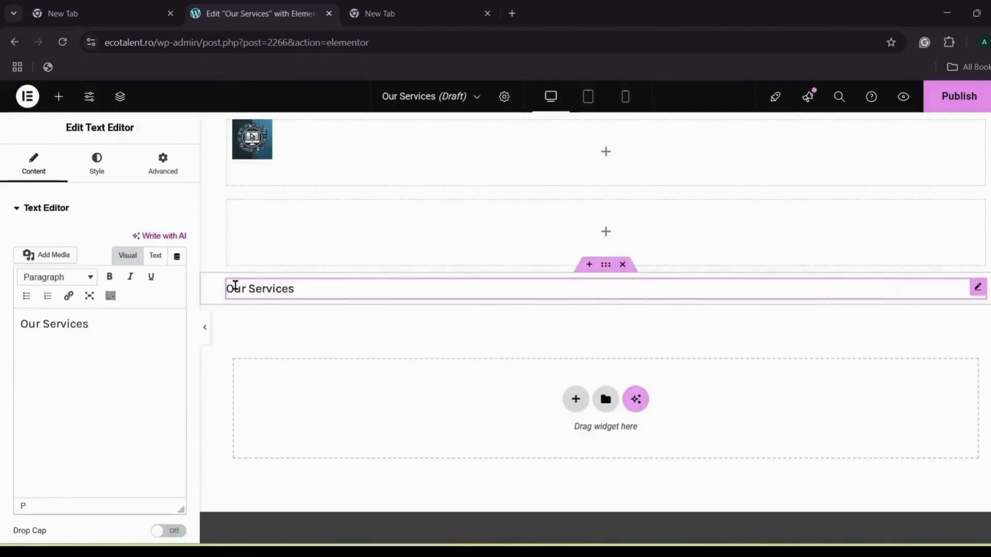
pyautogui.press('Return')
pyautogui.write('Web')
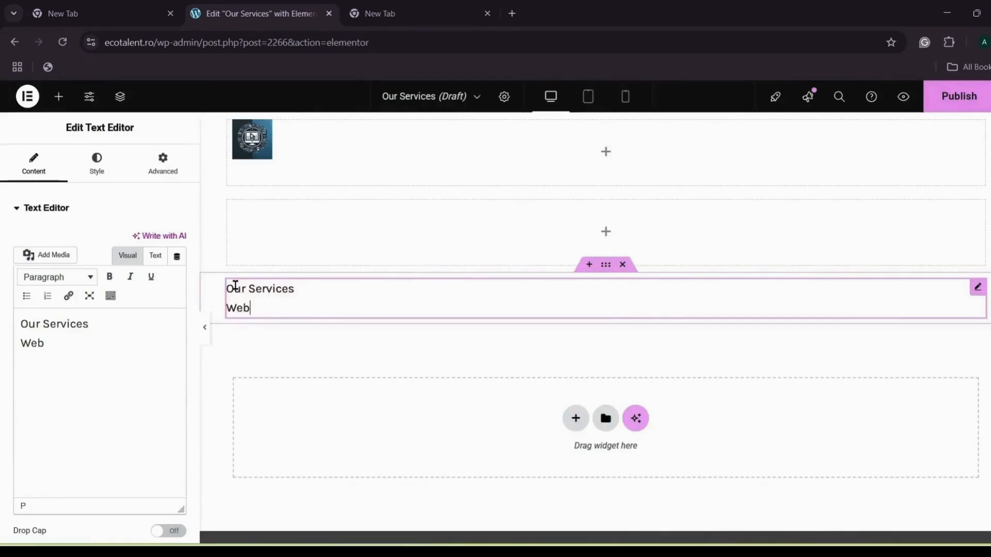
pyautogui.write(' Design & De')
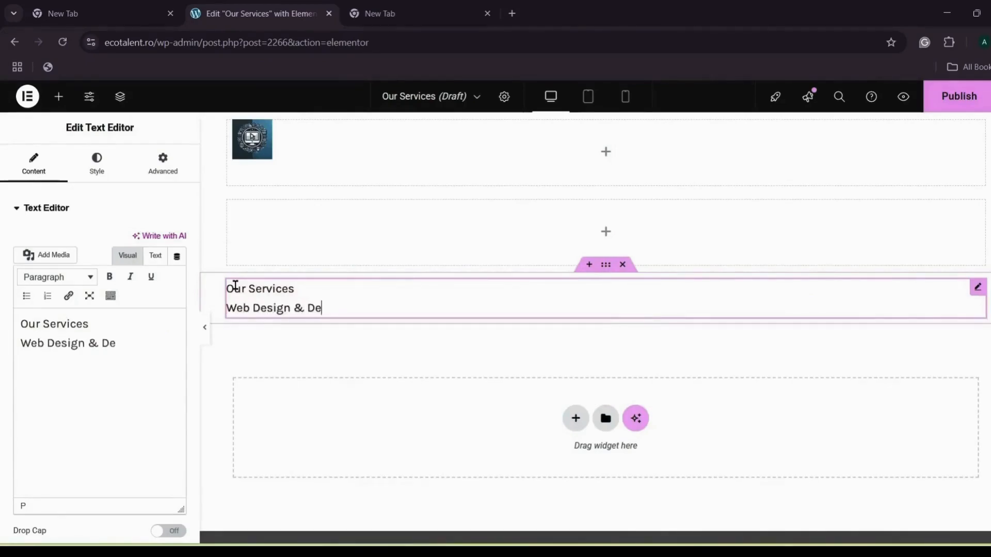
pyautogui.write('velopment')
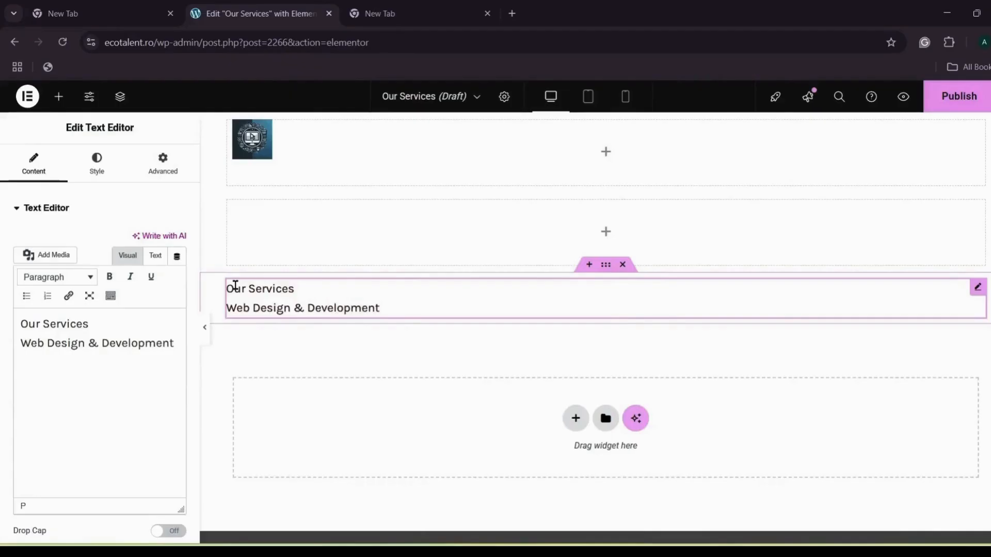
pyautogui.press('Return')
pyautogui.write('Dig')
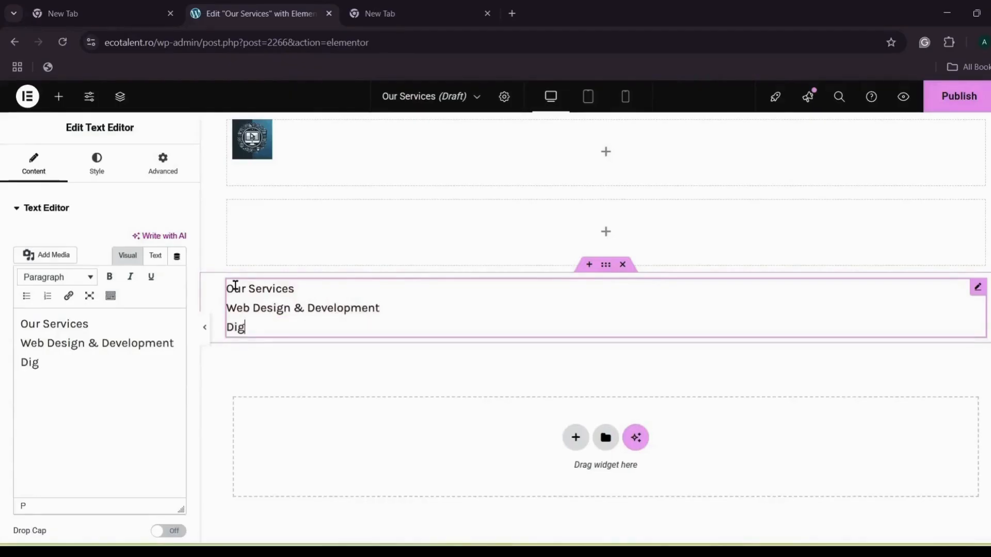
pyautogui.write('ital Marketing')
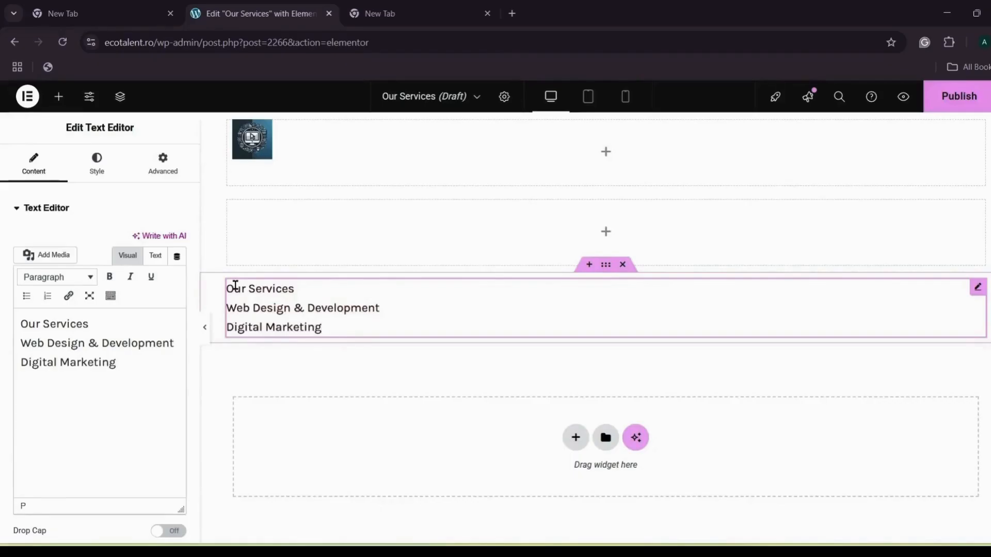
pyautogui.press('Return')
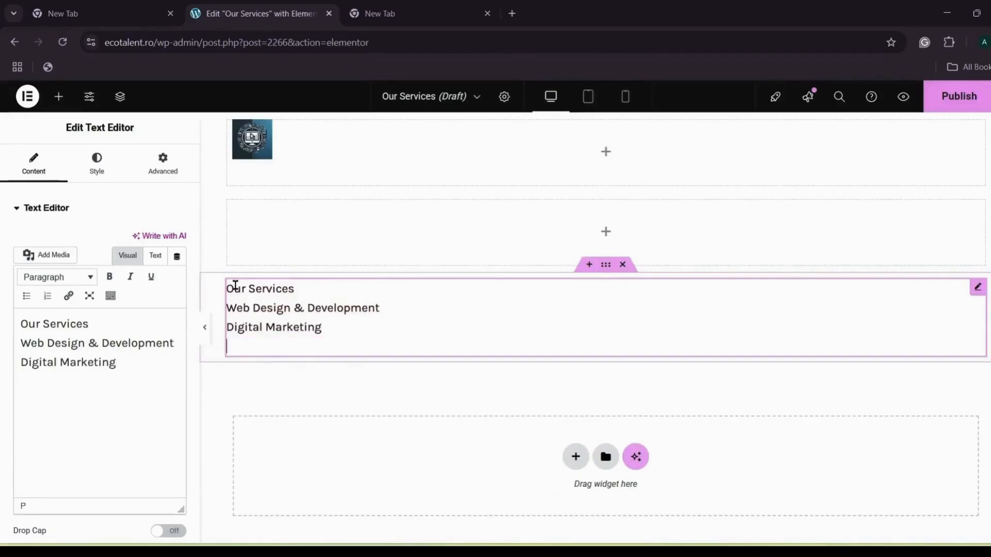
pyautogui.write('SEO')
# Step: Format the three service lines as a bulleted list
pyautogui.moveTo(227, 308); pyautogui.dragTo(259, 339)
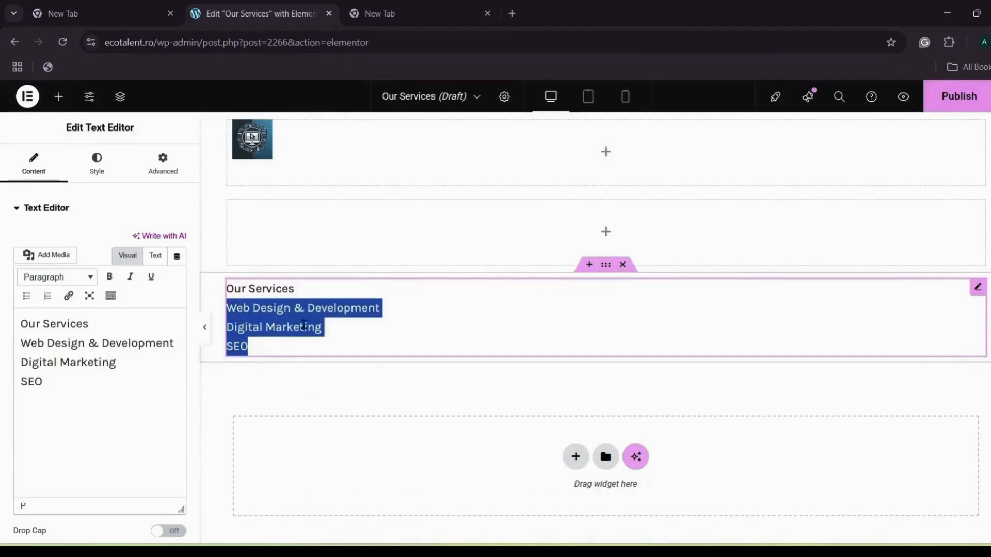
pyautogui.click(385, 286)
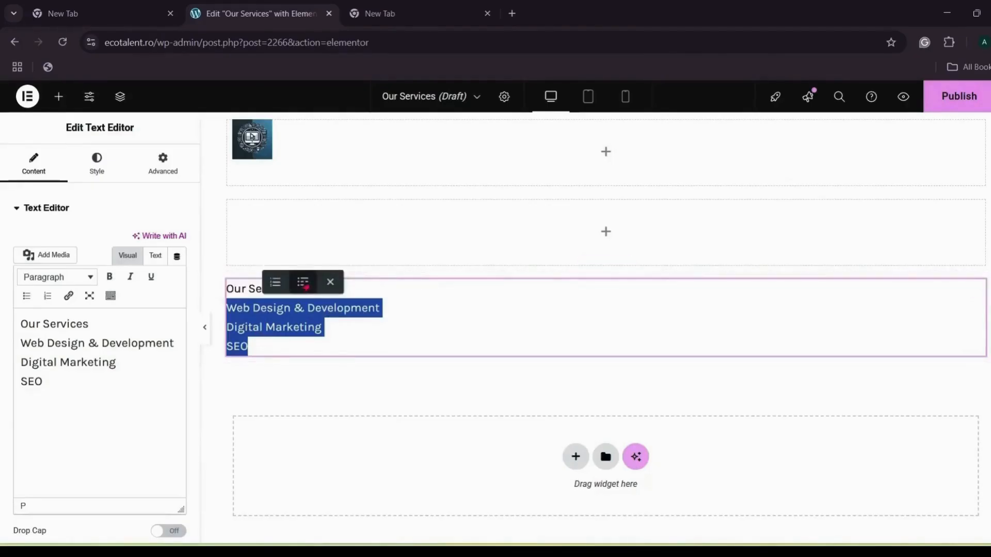
pyautogui.click(304, 284)
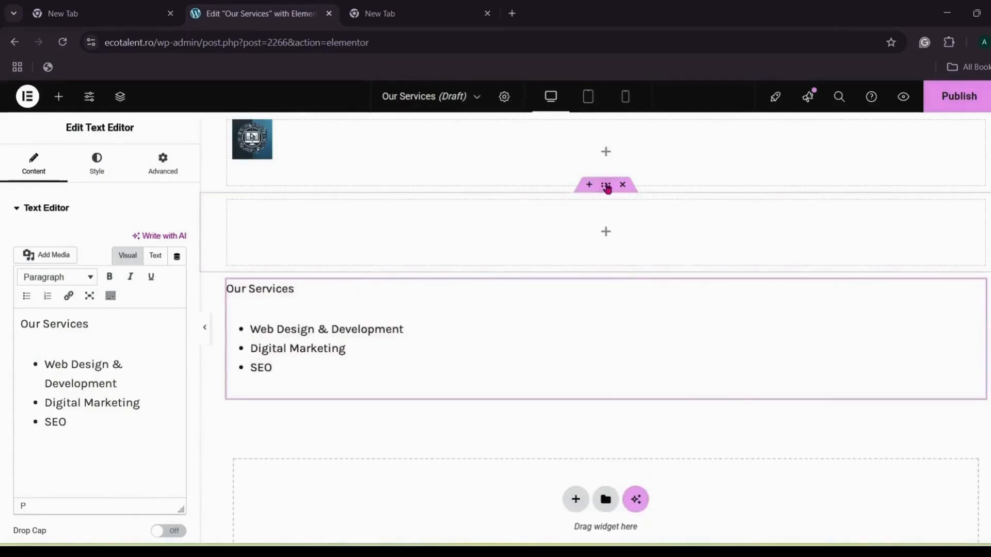
pyautogui.click(607, 187)
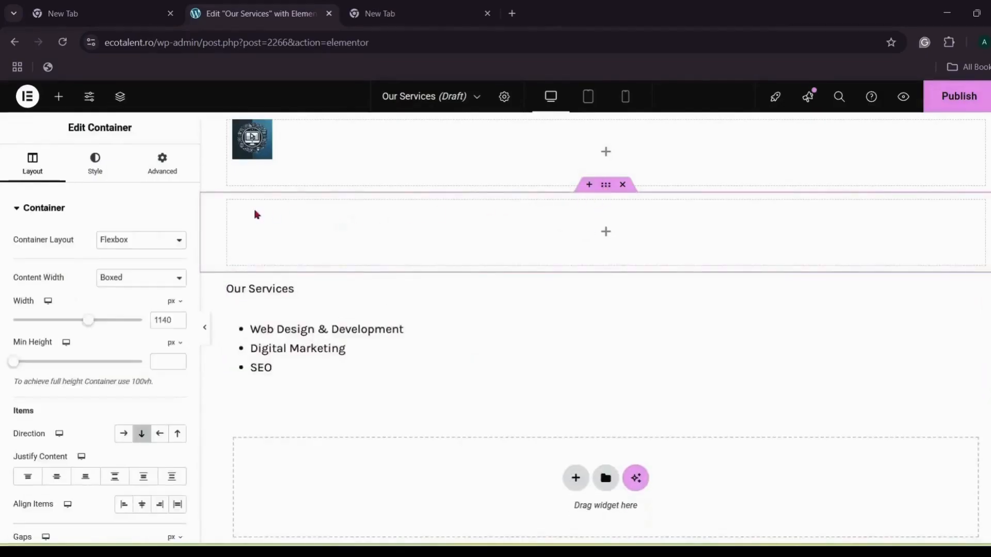
# Step: Make the section's content width full width
pyautogui.click(154, 278)
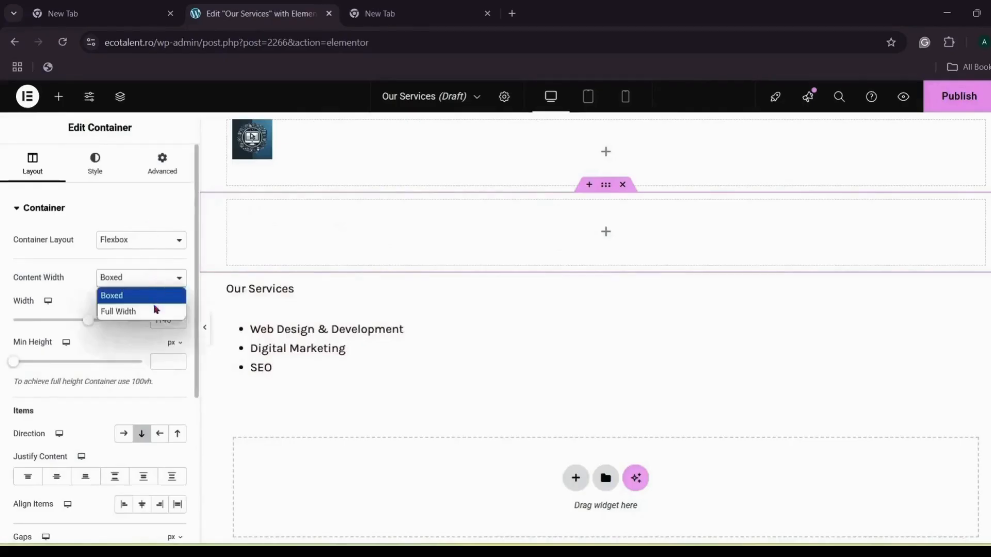
pyautogui.click(155, 311)
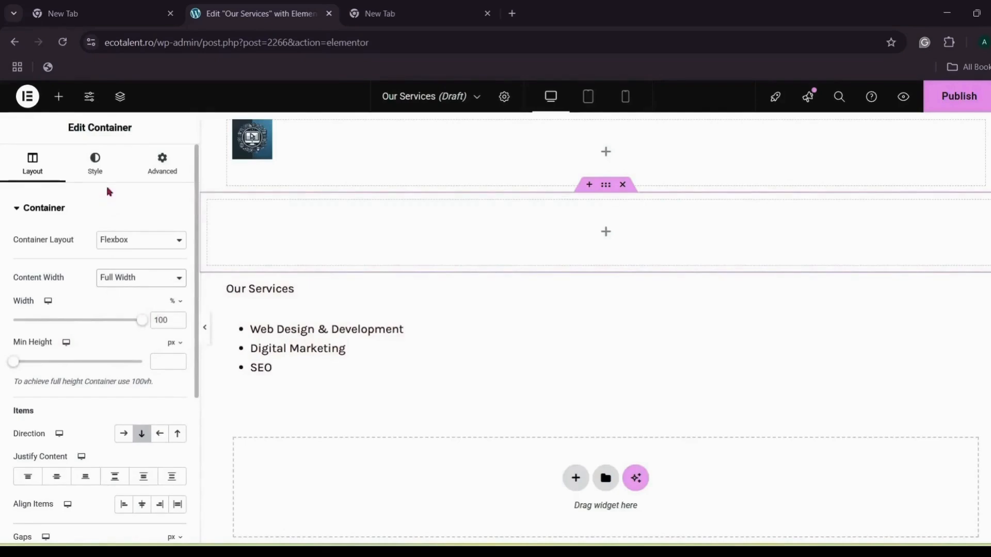
pyautogui.scroll(-3, 106, 210)
pyautogui.scroll(3, 106, 210)
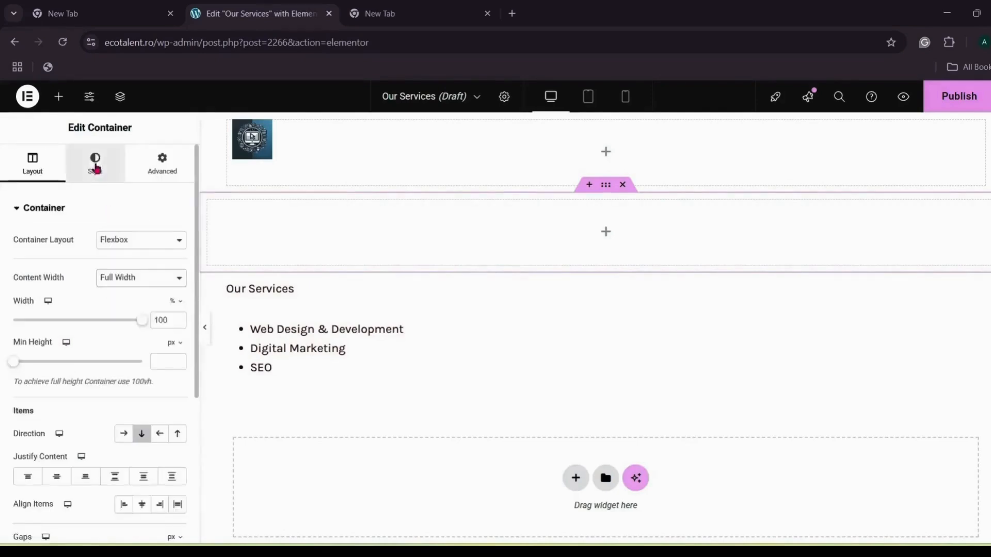
# Step: Give the section a solid #2B48B8 background overlay at about 0.6 opacity
pyautogui.click(96, 168)
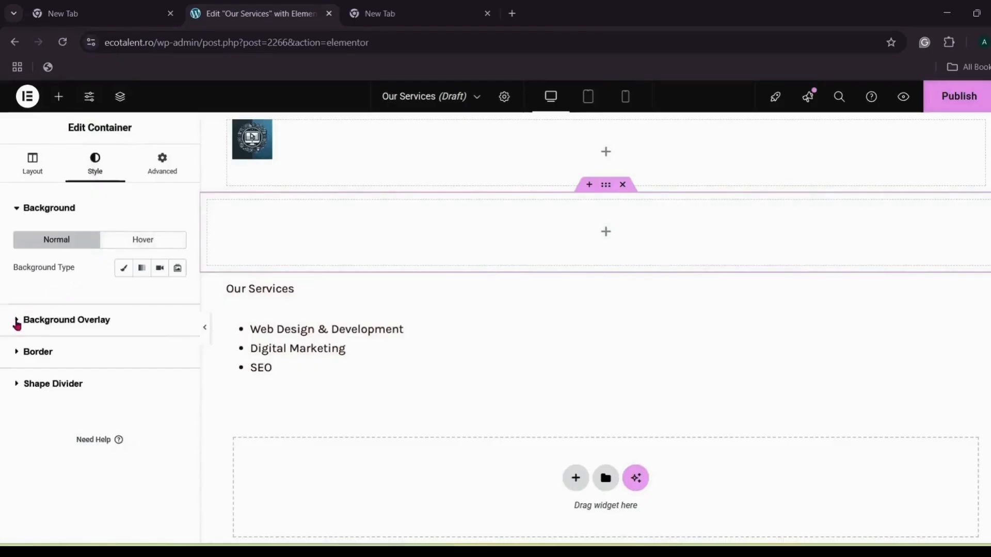
pyautogui.click(17, 322)
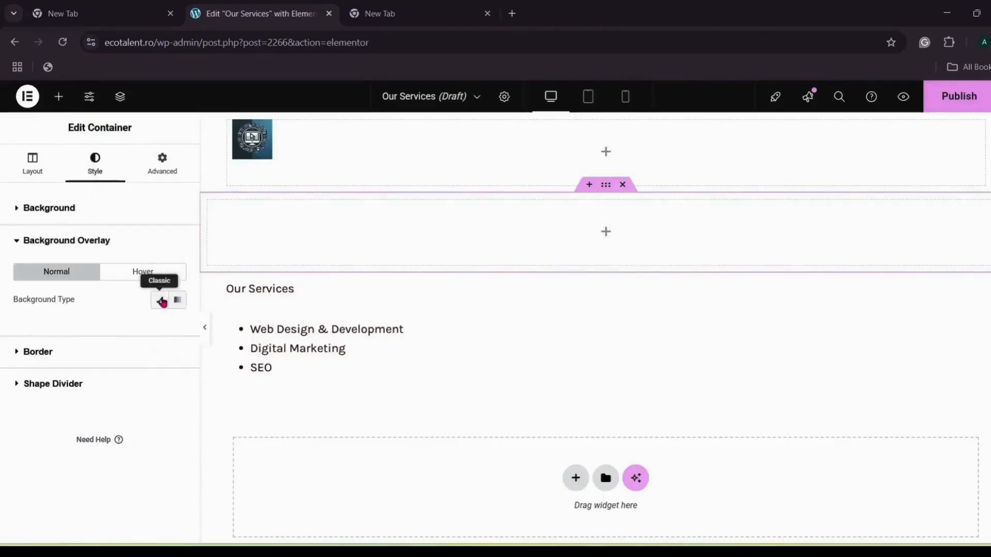
pyautogui.click(162, 301)
pyautogui.click(177, 327)
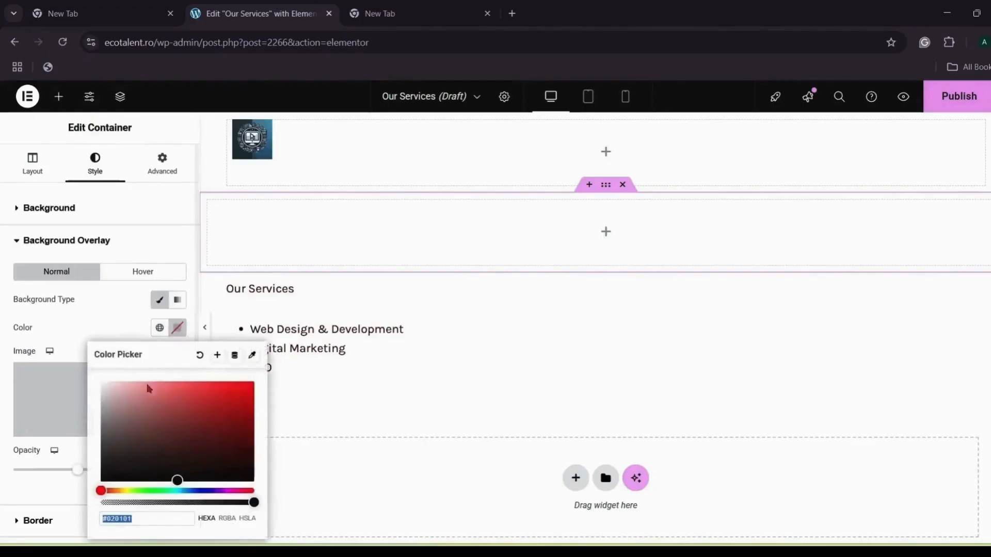
pyautogui.click(154, 521)
pyautogui.press('BackSpace')
pyautogui.press('BackSpace')
pyautogui.press('BackSpace')
pyautogui.press('BackSpace')
pyautogui.press('BackSpace')
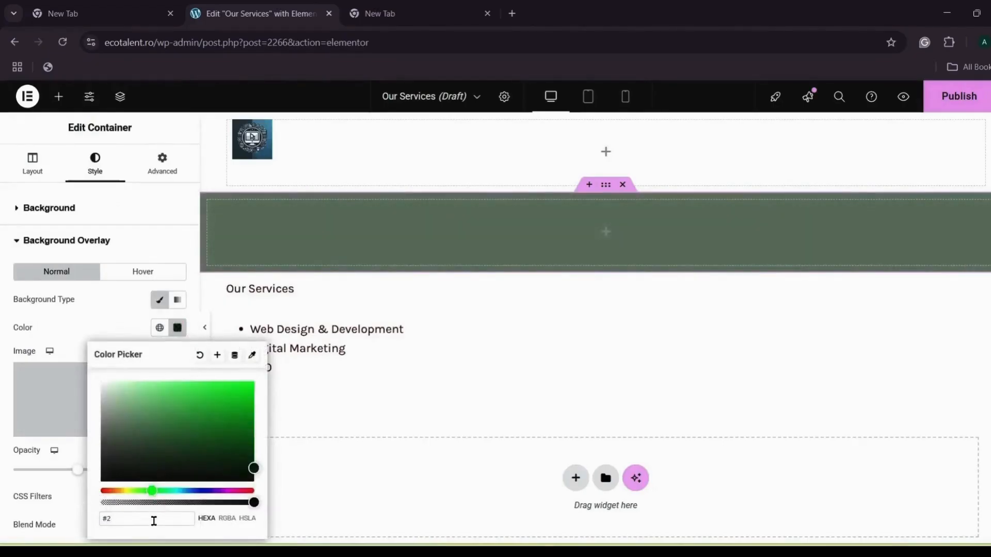
pyautogui.write('2B48B')
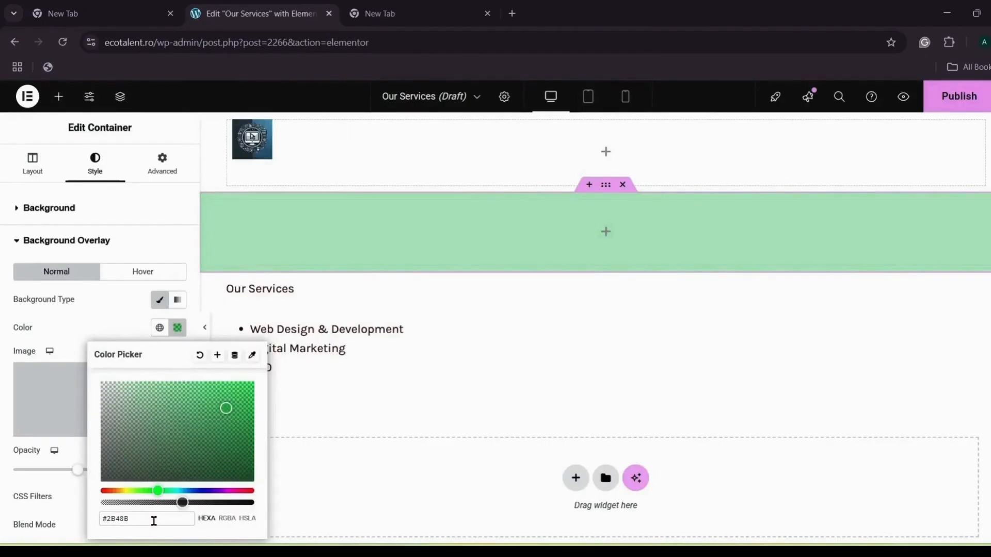
pyautogui.write('8')
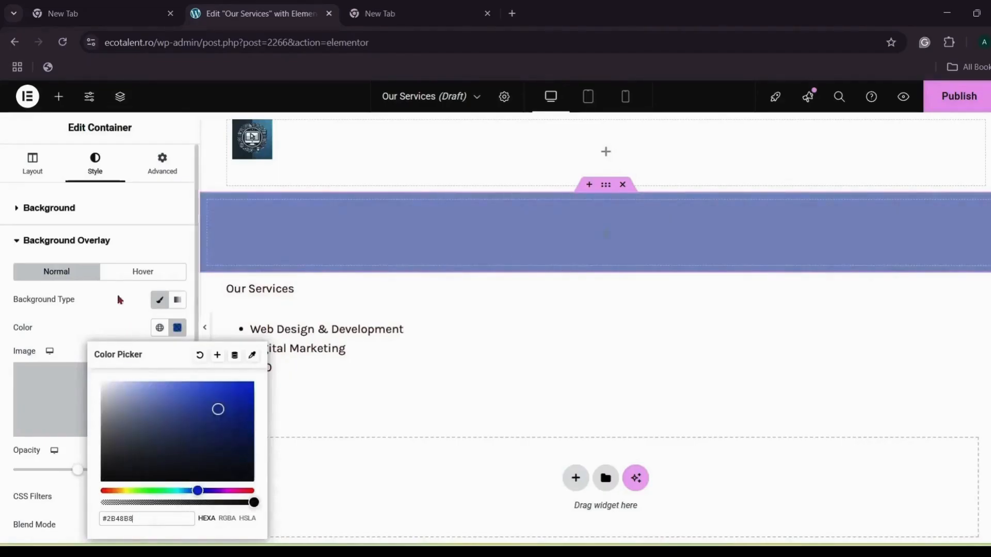
pyautogui.click(103, 312)
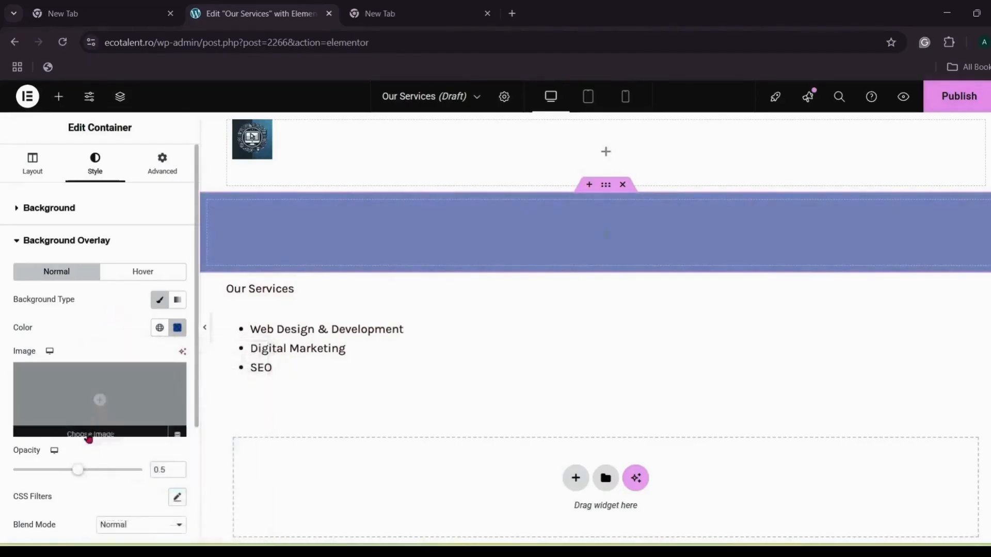
pyautogui.moveTo(83, 472); pyautogui.dragTo(94, 473)
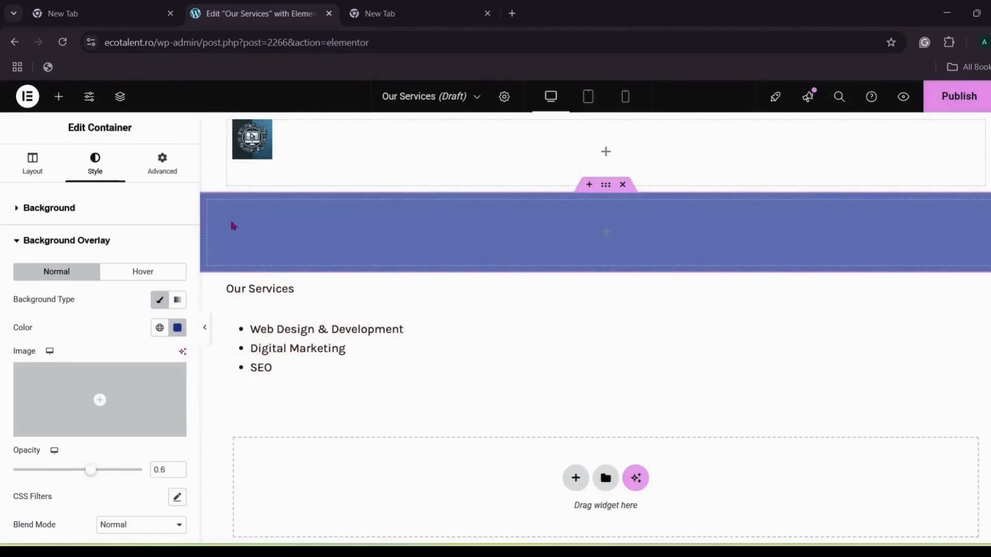
# Step: Set the section's margin and padding to 0
pyautogui.click(162, 165)
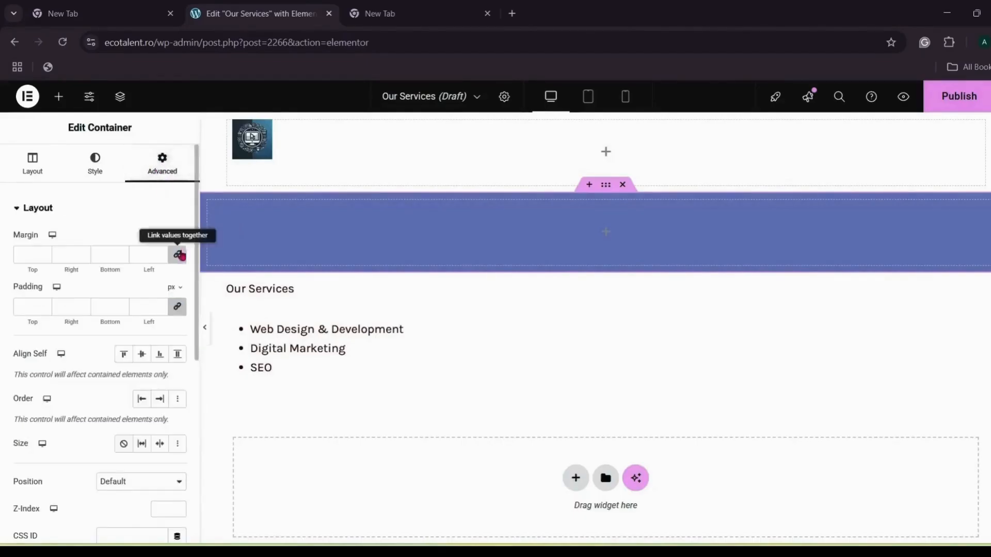
pyautogui.click(178, 255)
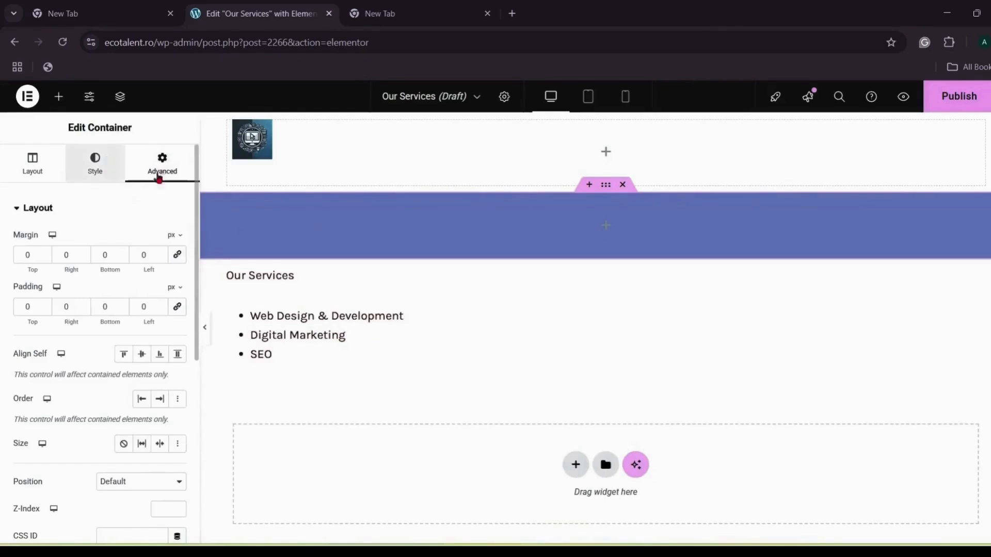
pyautogui.click(95, 164)
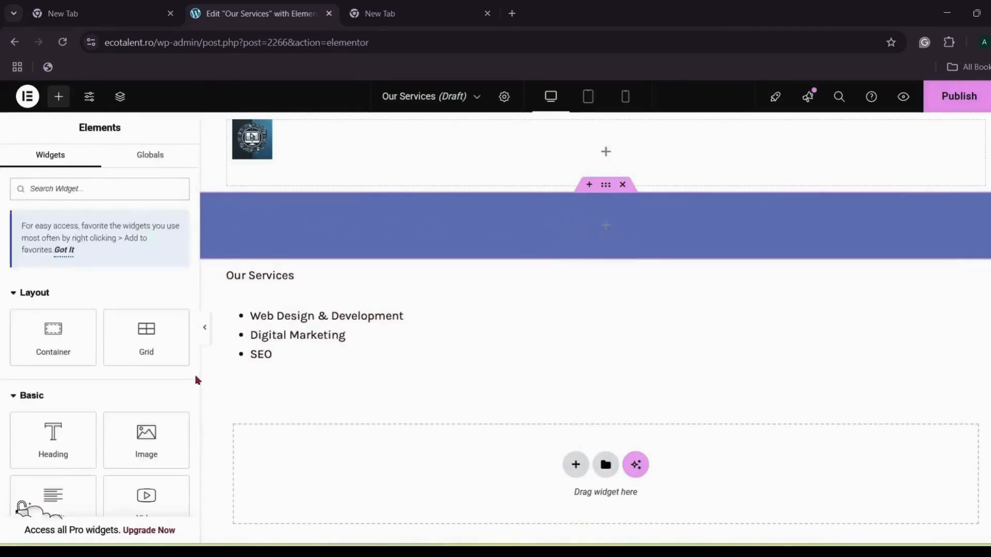
# Step: Insert the media-library photo of the smiling man at a laptop into the blue section
pyautogui.click(151, 434)
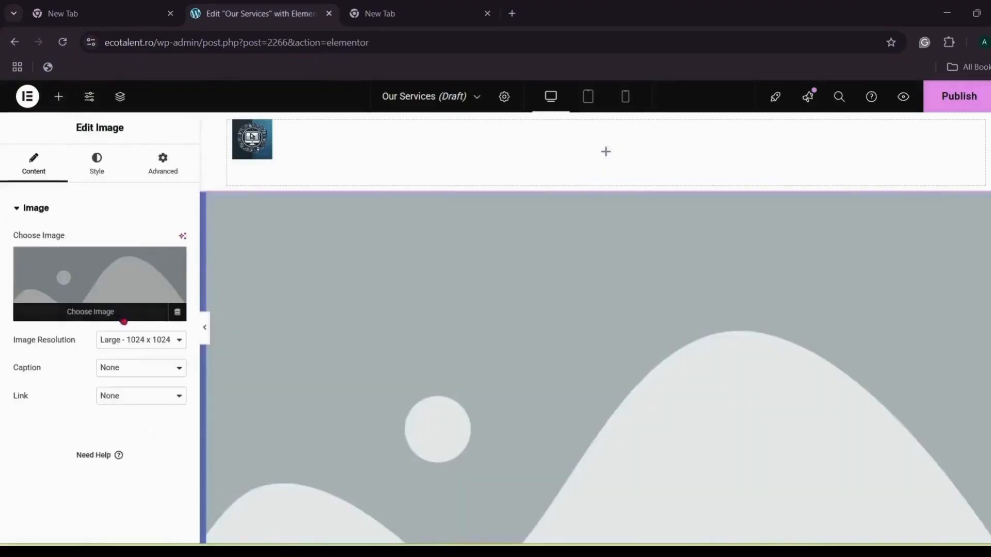
pyautogui.click(98, 314)
pyautogui.scroll(-10, 673, 301)
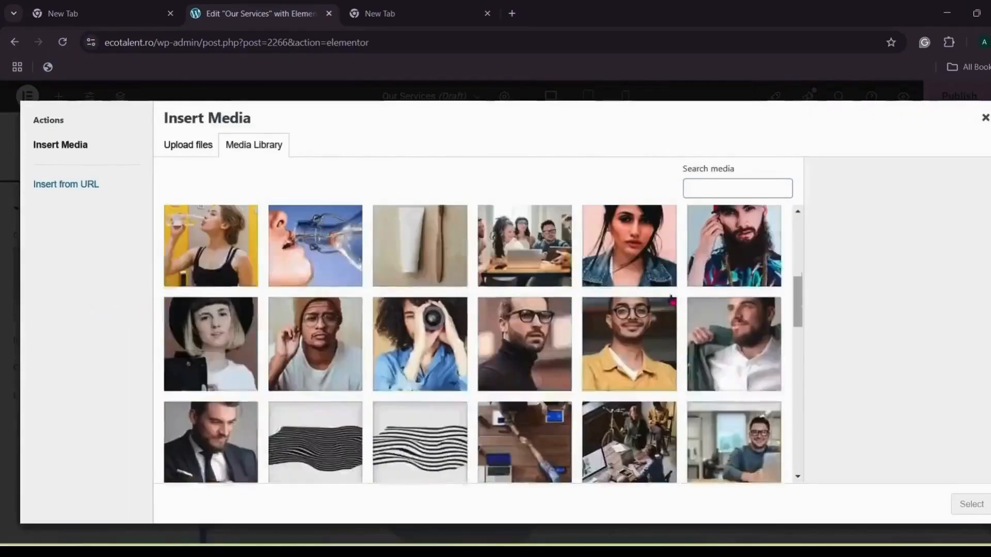
pyautogui.scroll(3, 673, 301)
pyautogui.click(701, 290)
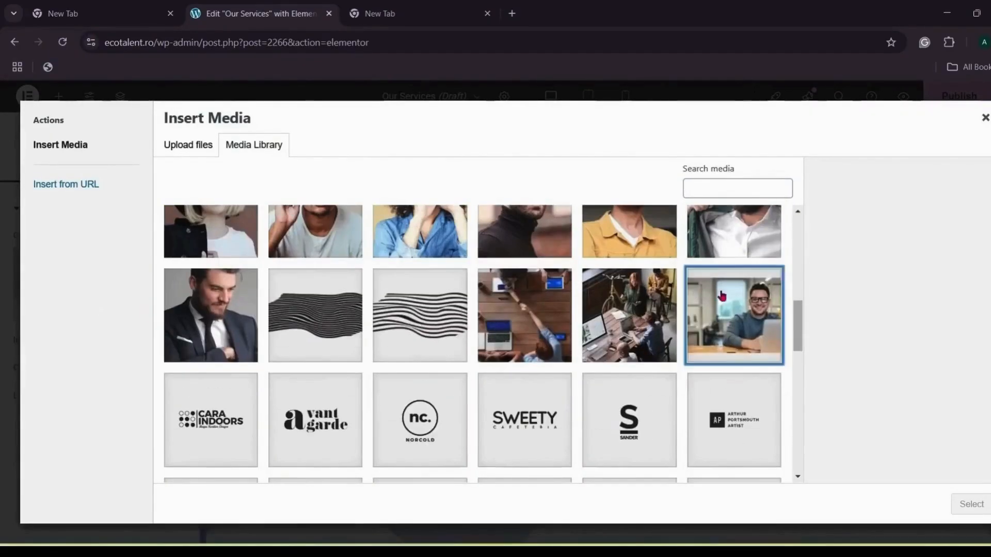
pyautogui.click(970, 504)
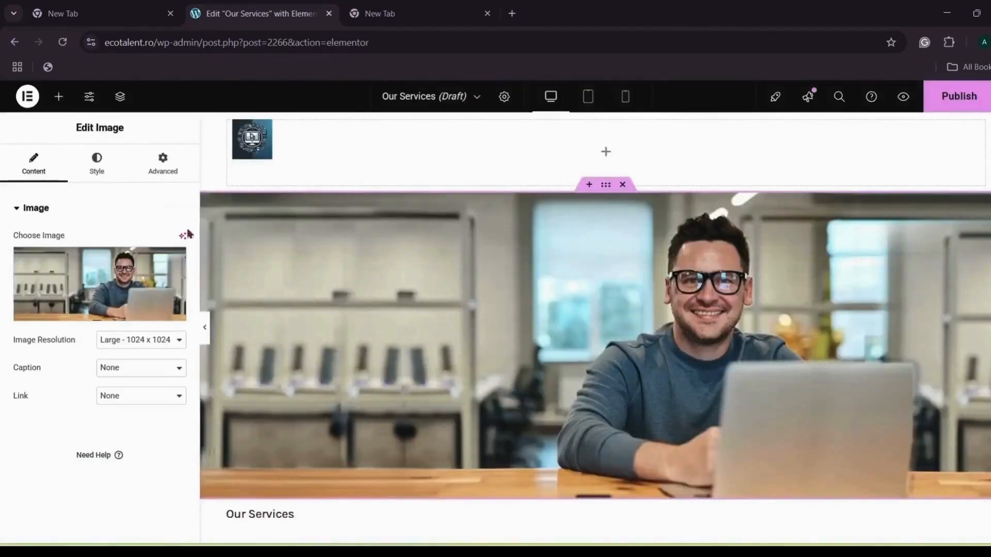
# Step: Set the photo to 0.14 opacity, 100% width and max width, and move its section to the top
pyautogui.click(97, 163)
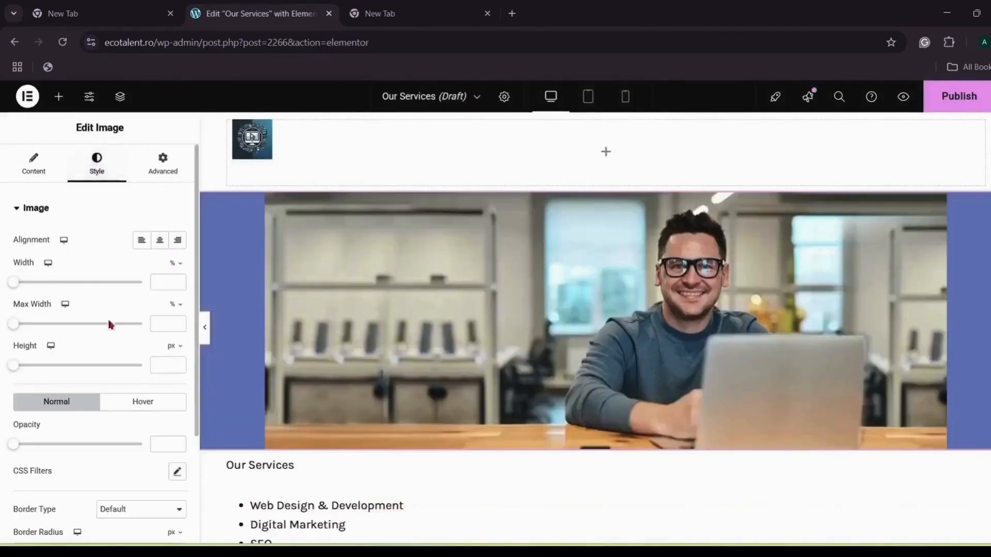
pyautogui.click(20, 445)
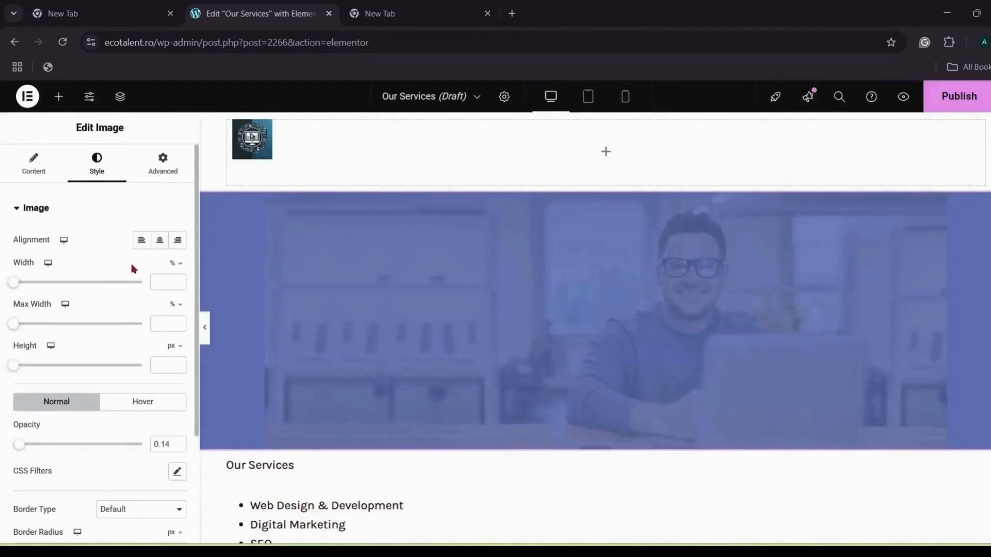
pyautogui.moveTo(20, 284); pyautogui.dragTo(163, 287)
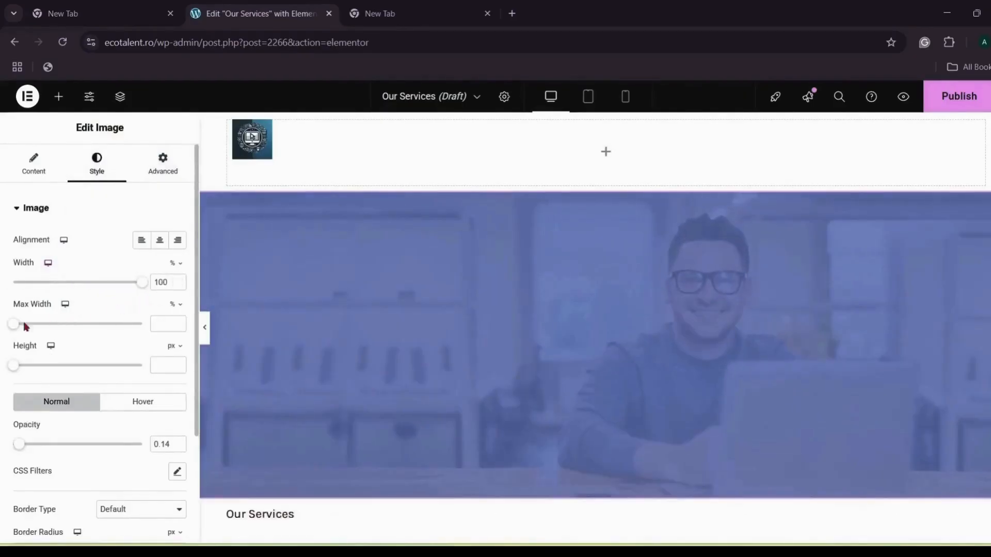
pyautogui.moveTo(25, 327); pyautogui.dragTo(156, 325)
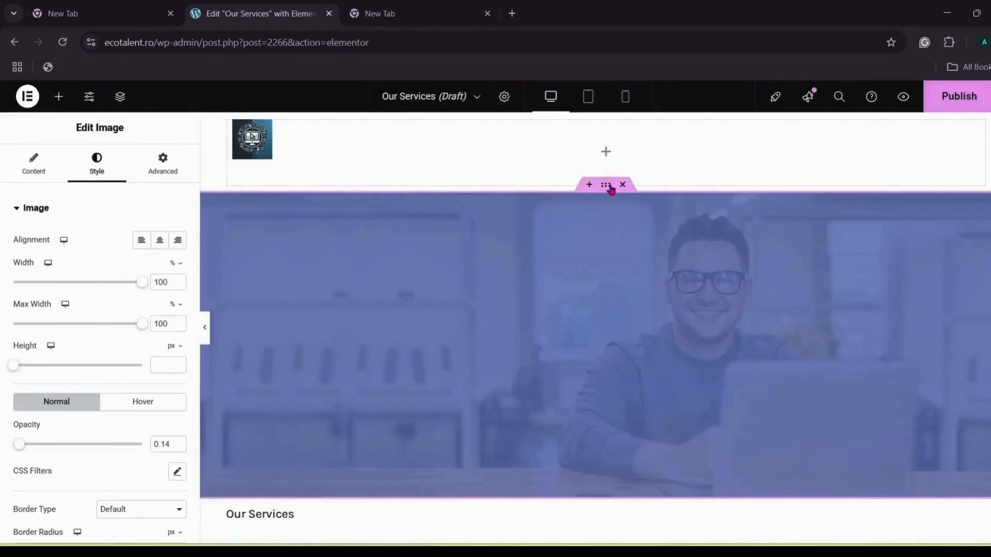
pyautogui.moveTo(607, 188); pyautogui.dragTo(582, 277)
# Step: Move the empty container below the services list
pyautogui.scroll(-6, 582, 278)
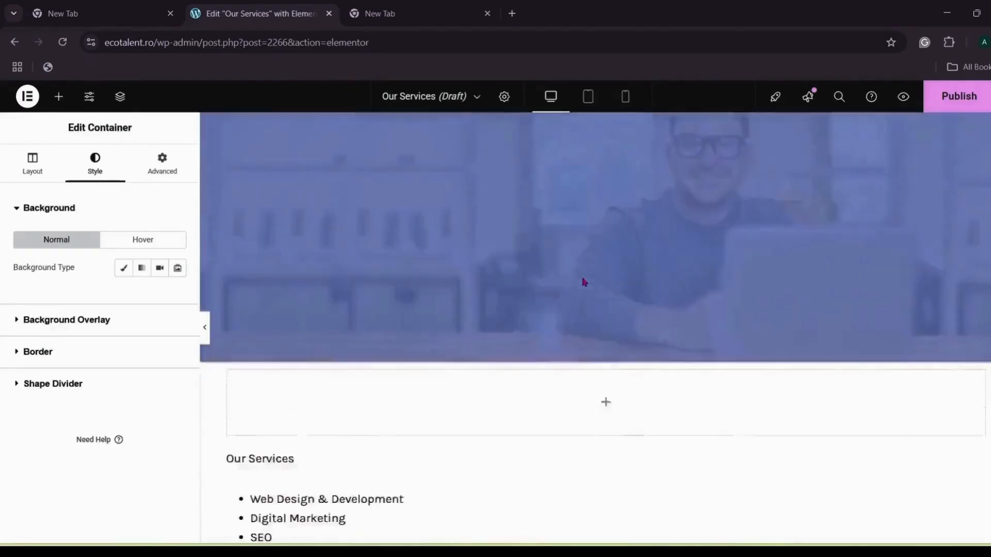
pyautogui.scroll(3, 596, 215)
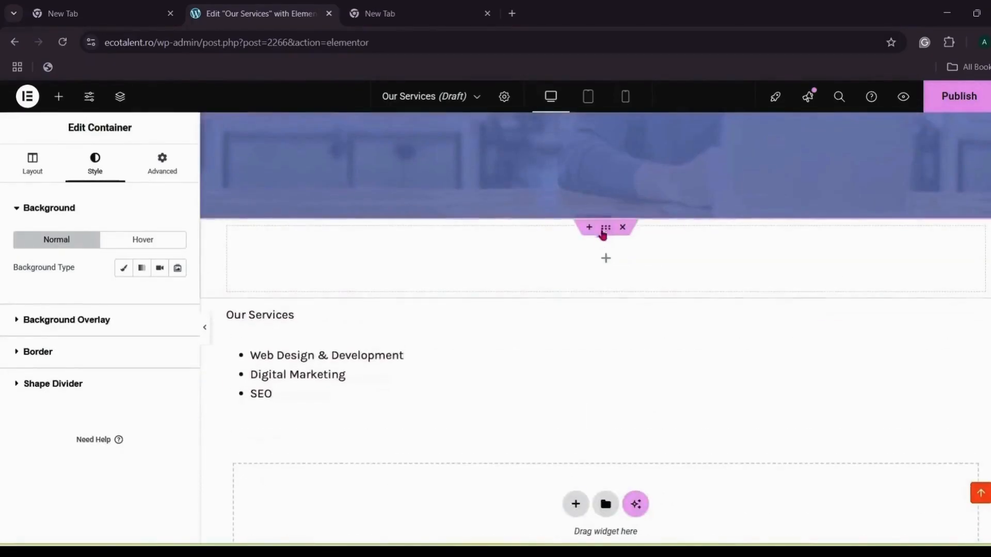
pyautogui.moveTo(601, 226); pyautogui.dragTo(587, 389)
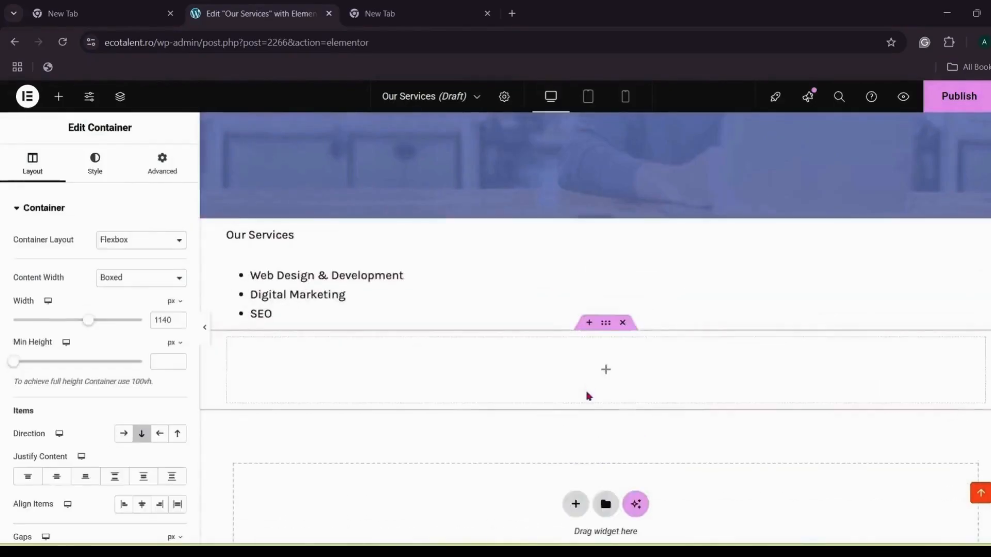
# Step: Add the overhead team-meeting photo to that container and publish the Our Services page
pyautogui.click(604, 370)
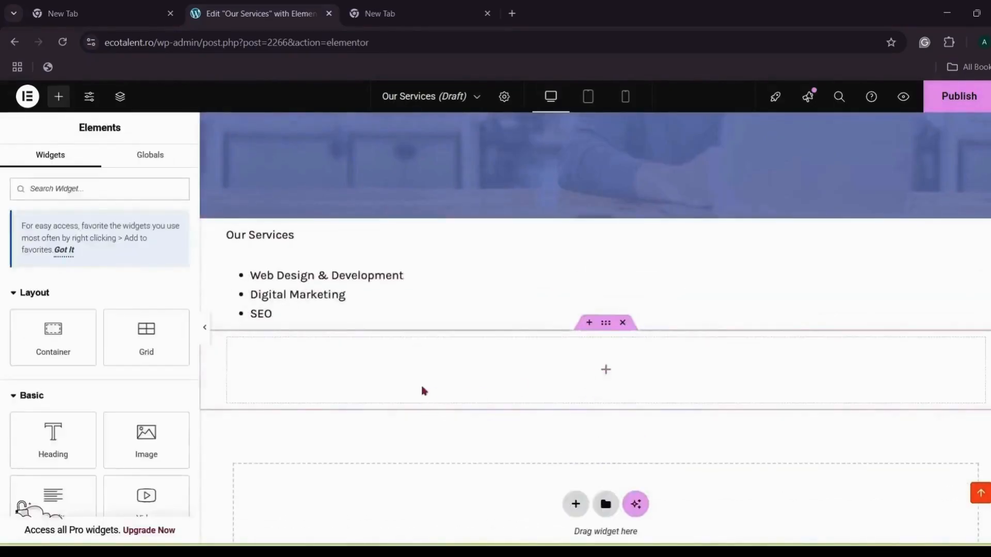
pyautogui.click(147, 438)
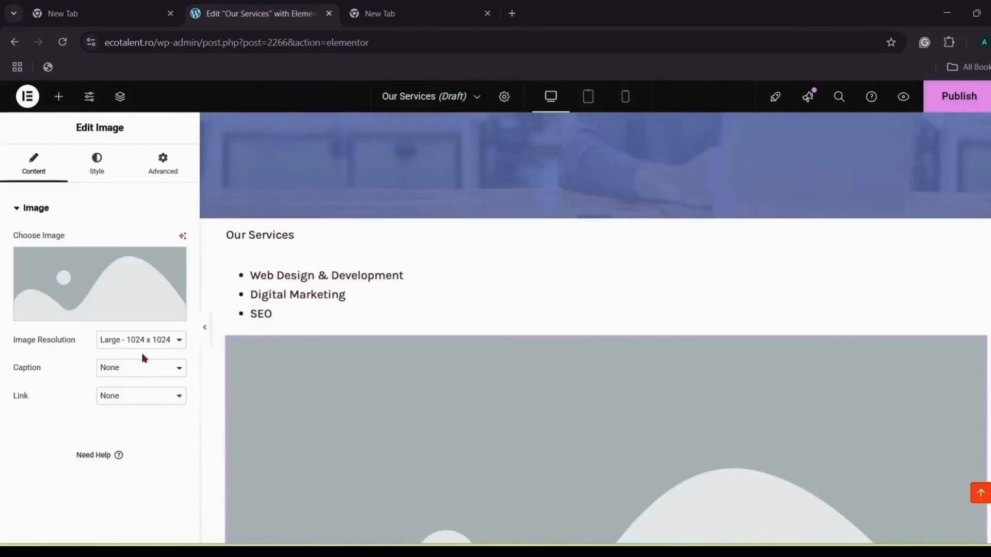
pyautogui.click(165, 322)
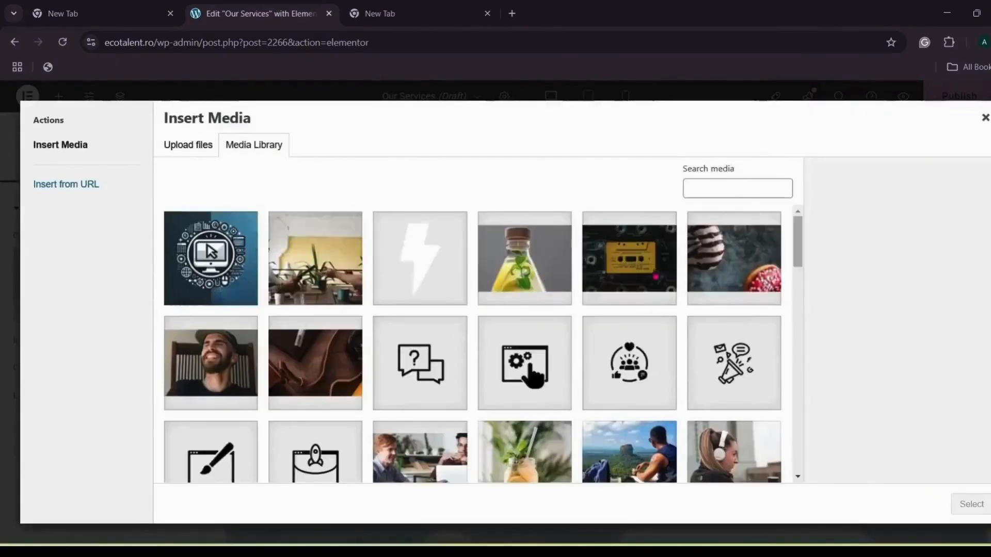
pyautogui.moveTo(795, 232); pyautogui.dragTo(795, 315)
pyautogui.click(525, 310)
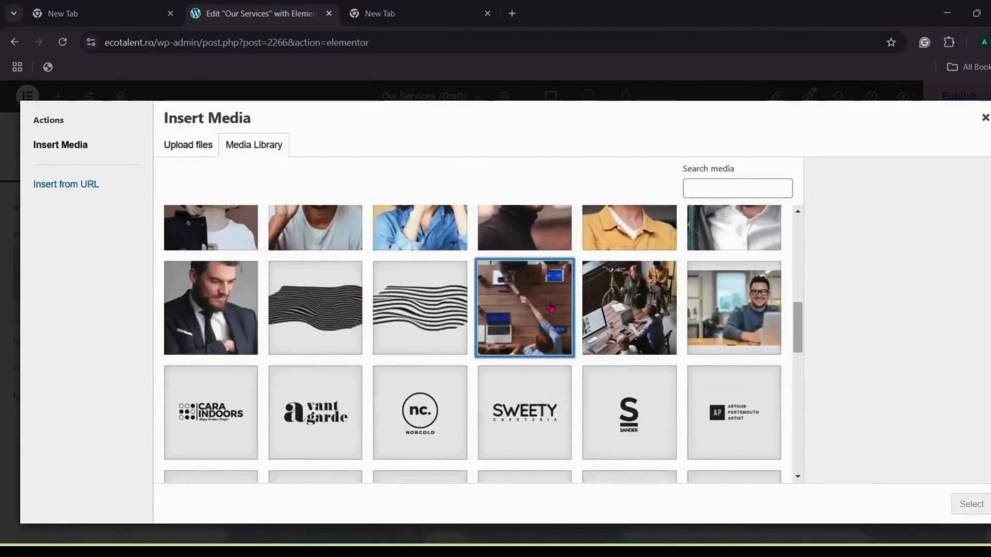
pyautogui.click(972, 505)
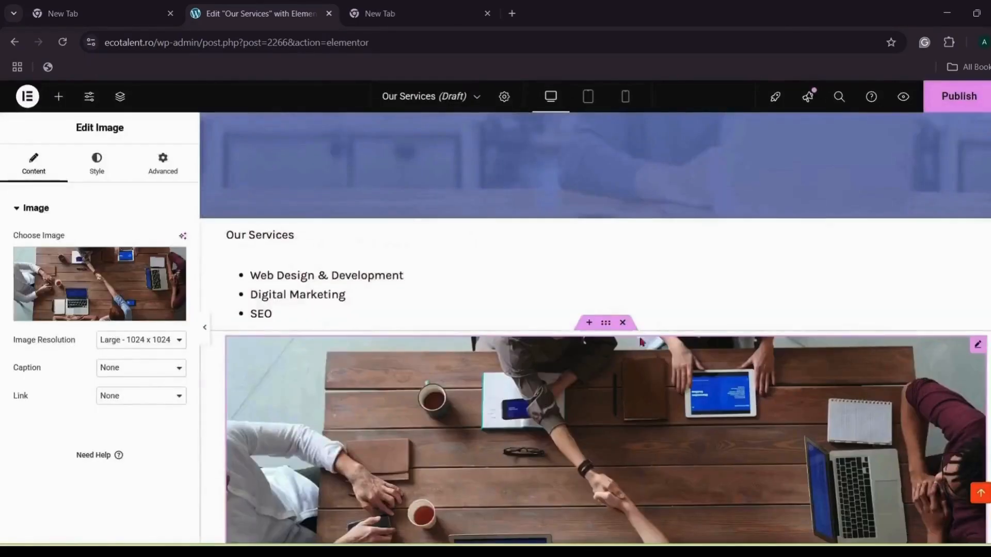
pyautogui.scroll(4, 646, 270)
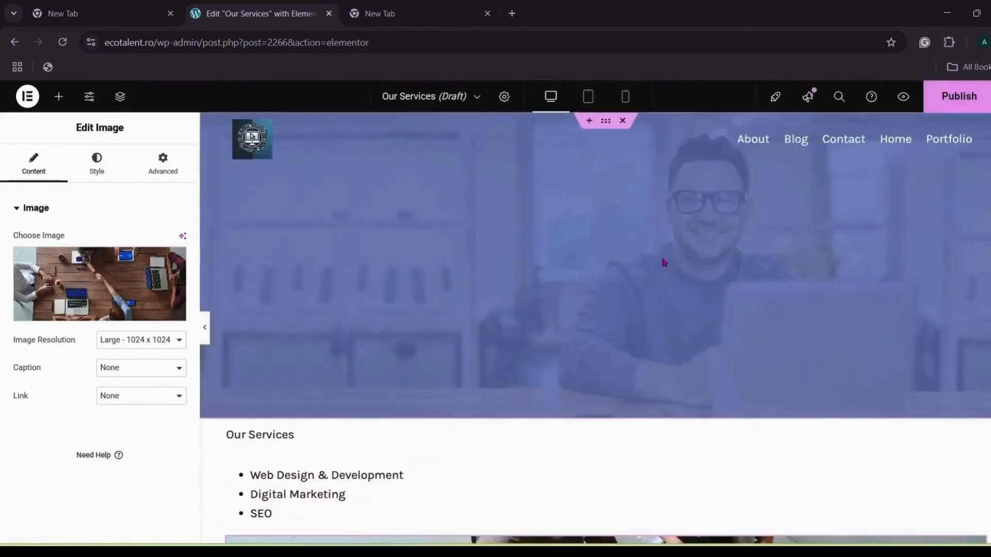
pyautogui.click(953, 99)
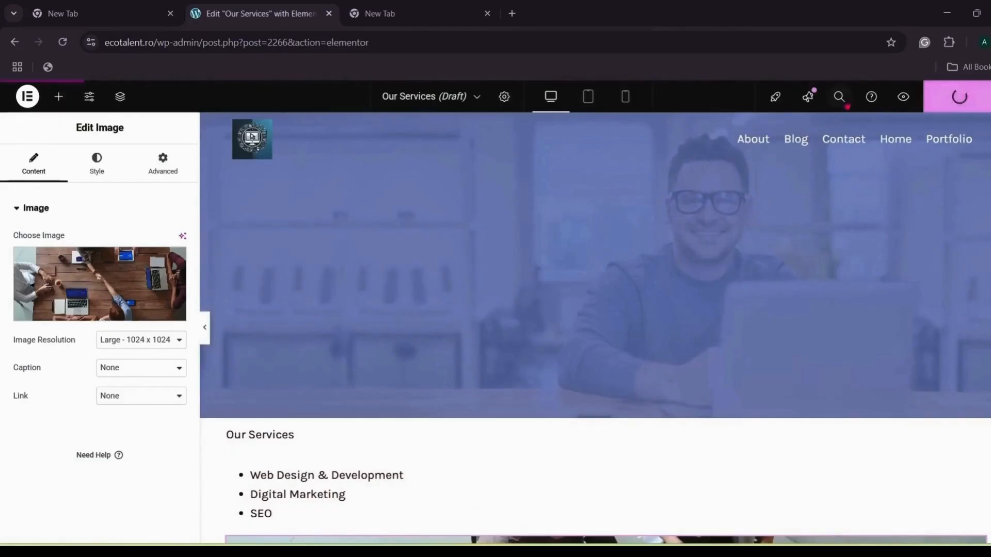
# Step: Open ecotalent.ro in the new tab, go to Our Services and scroll through the live page
pyautogui.click(419, 6)
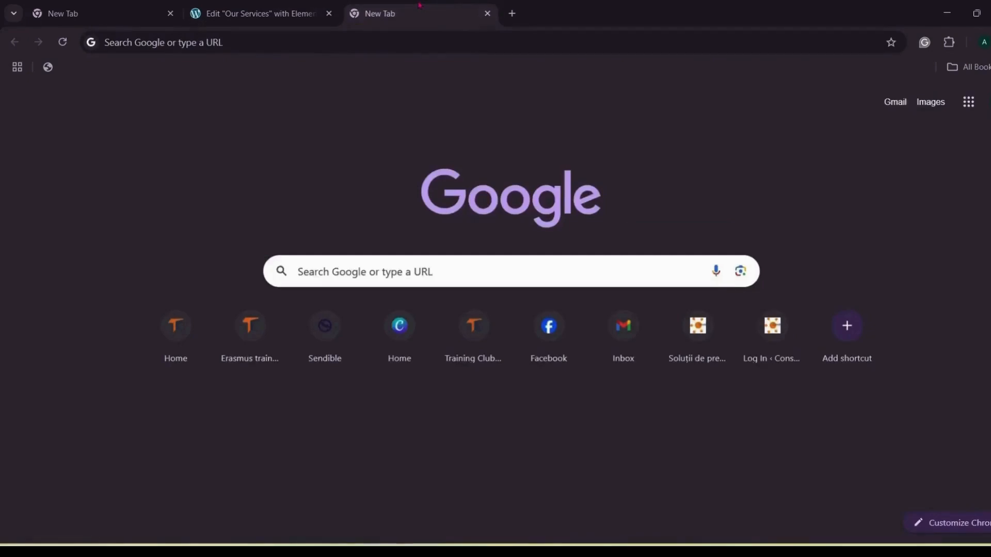
pyautogui.click(464, 42)
pyautogui.write('ecotalent.ro')
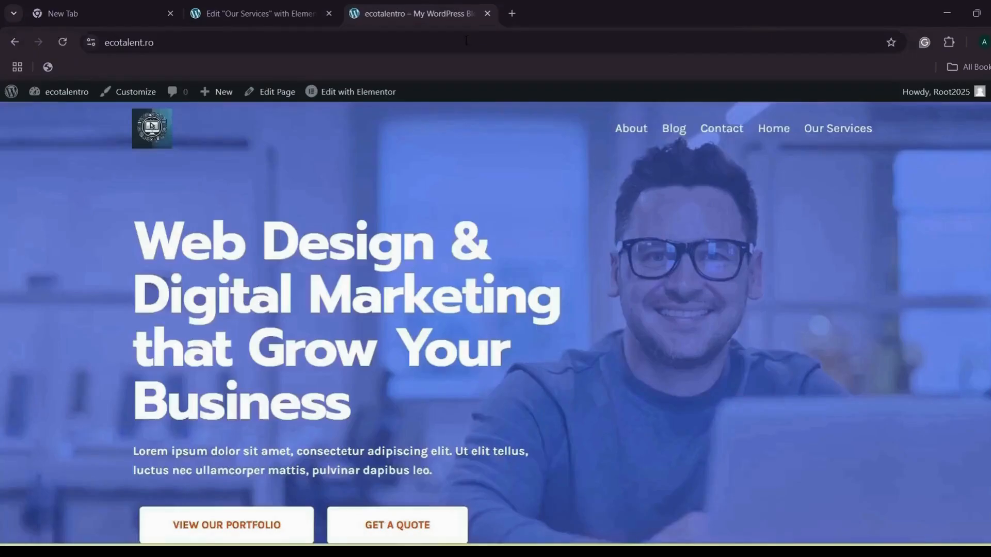
pyautogui.click(815, 134)
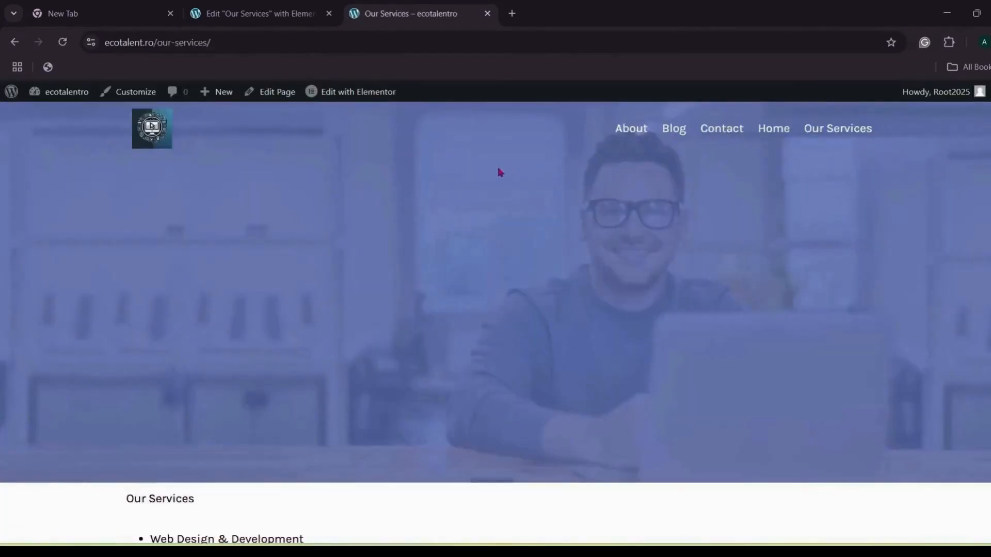
pyautogui.scroll(-1, 500, 171)
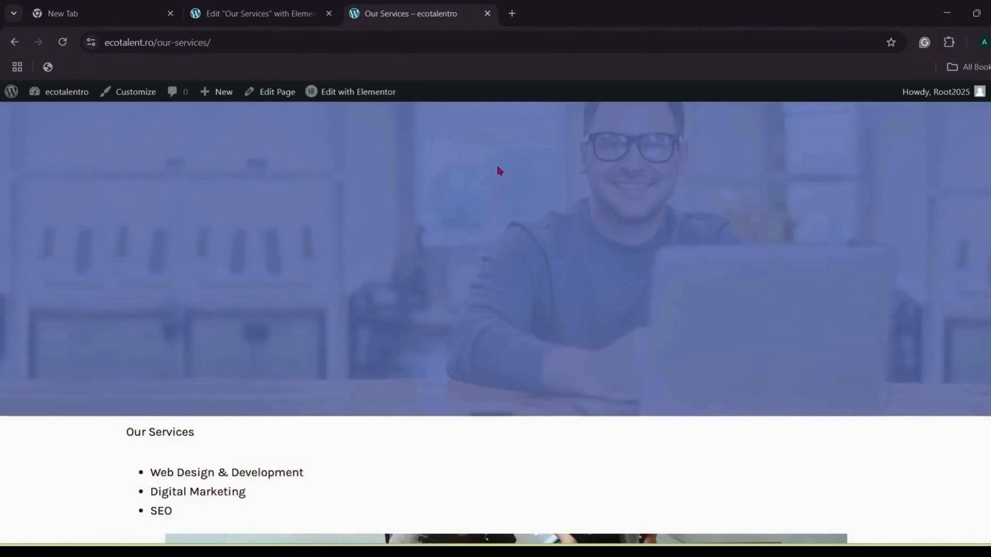
pyautogui.scroll(-5, 499, 171)
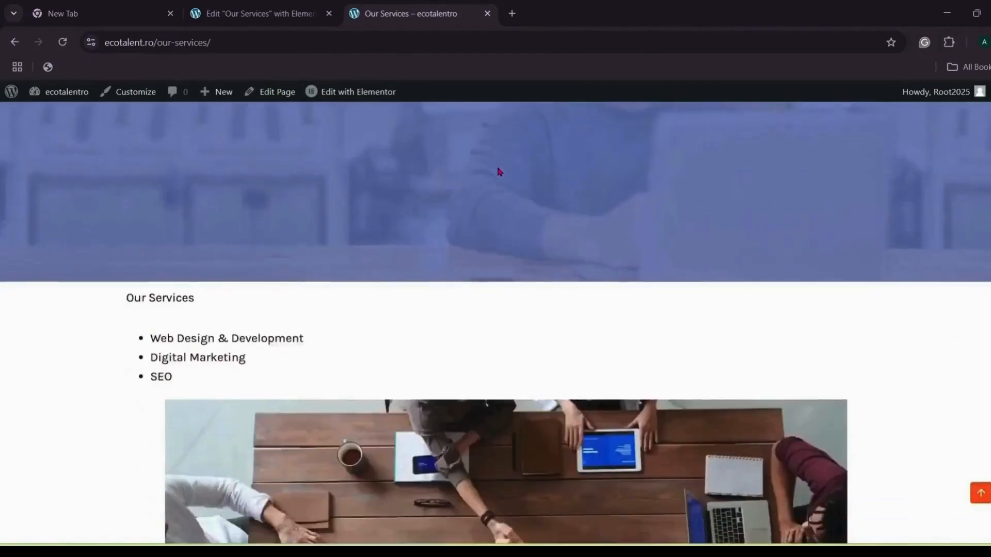
pyautogui.scroll(-3, 500, 172)
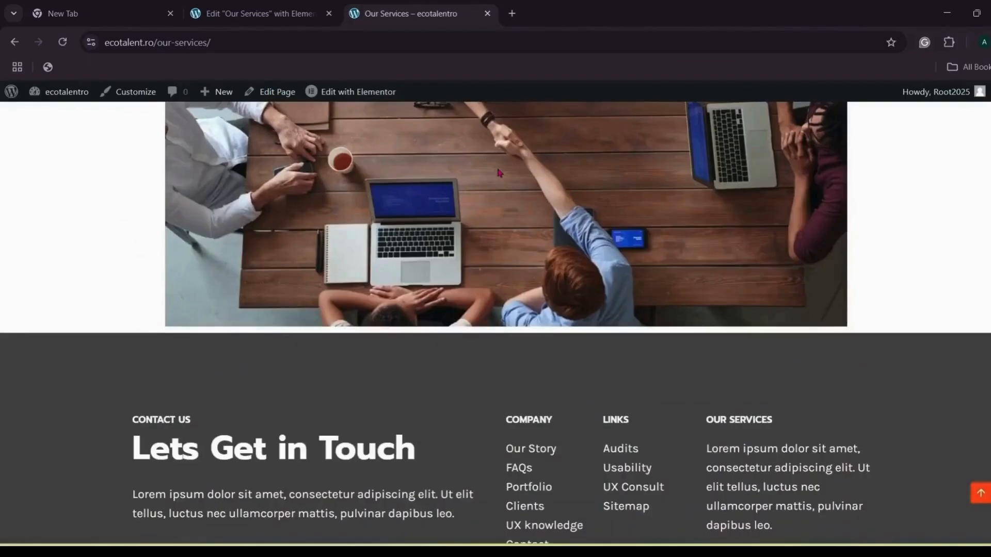
pyautogui.scroll(4, 500, 173)
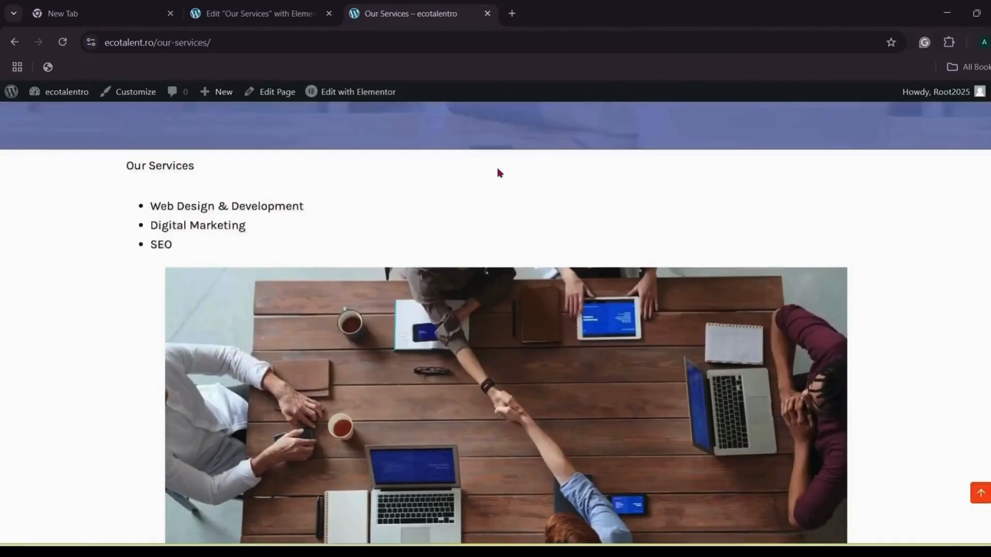